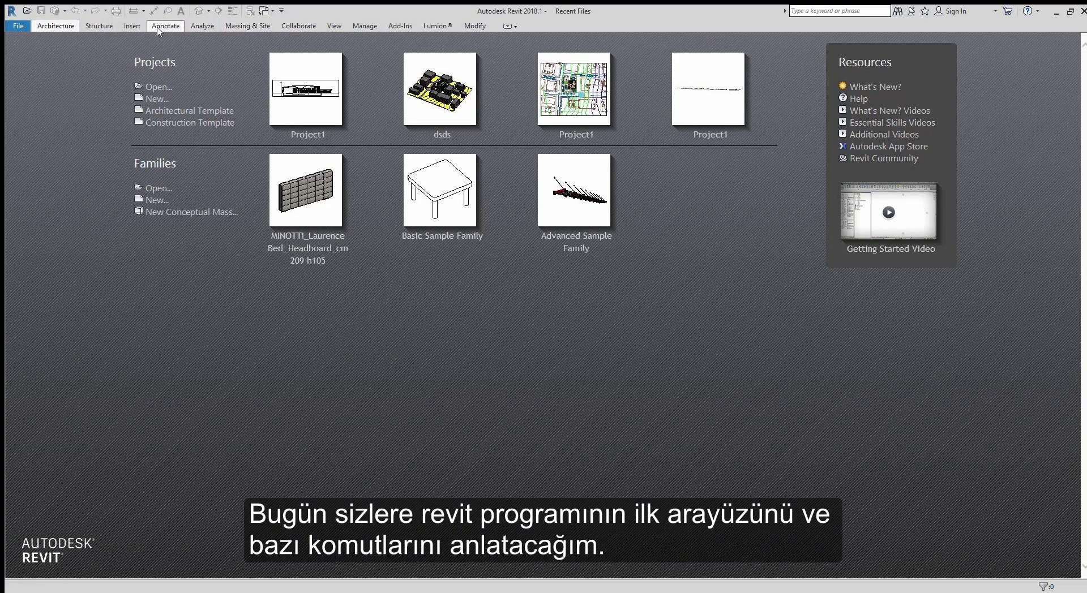
- Create a new project from the Architectural Template and zoom the empty Level 1 plan
left_click(173, 112)
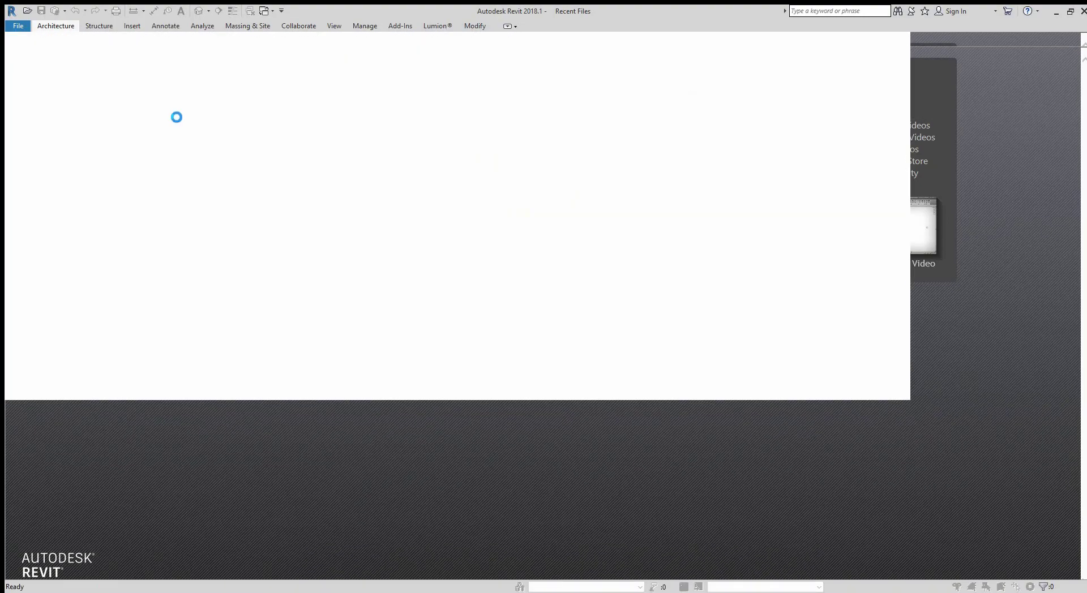
scroll(529, 277, "down", 1)
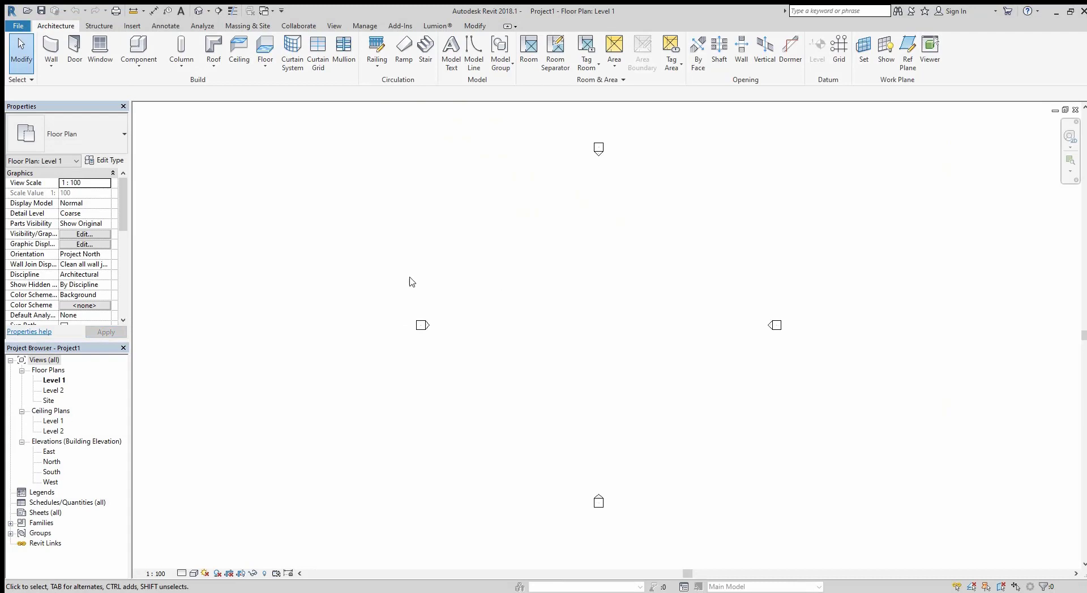
scroll(408, 281, "down", 1)
scroll(573, 274, "down", 1)
scroll(589, 215, "up", 1)
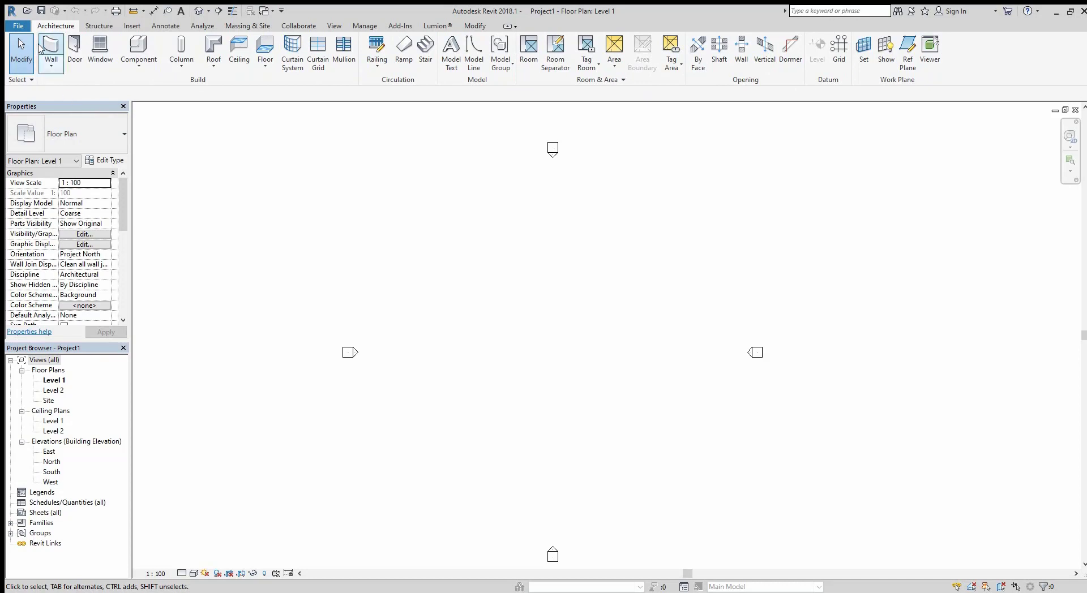
left_click(40, 48)
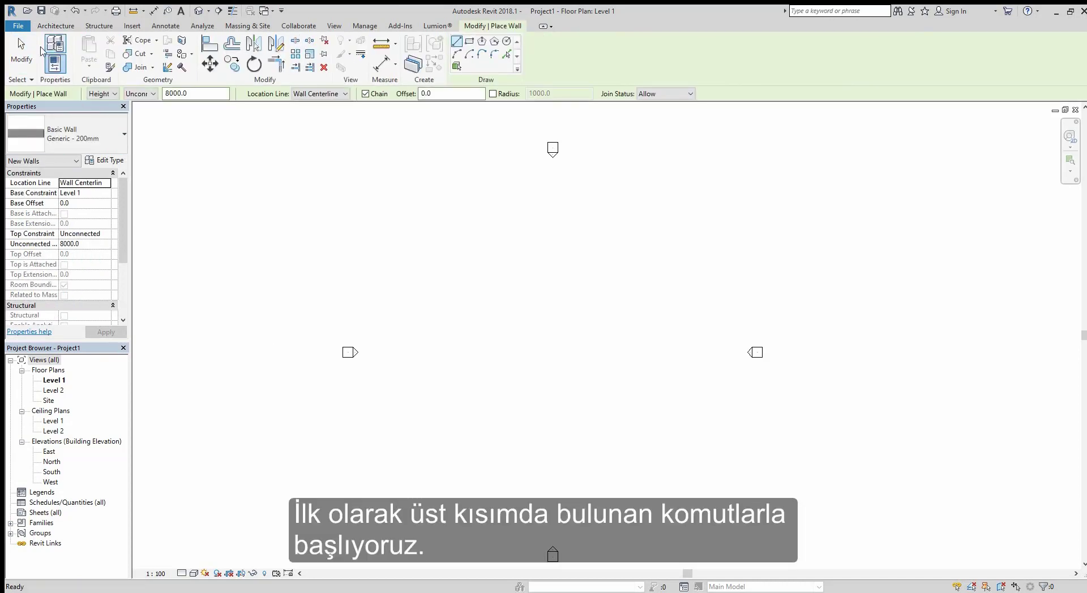
scroll(43, 222, "down", 5)
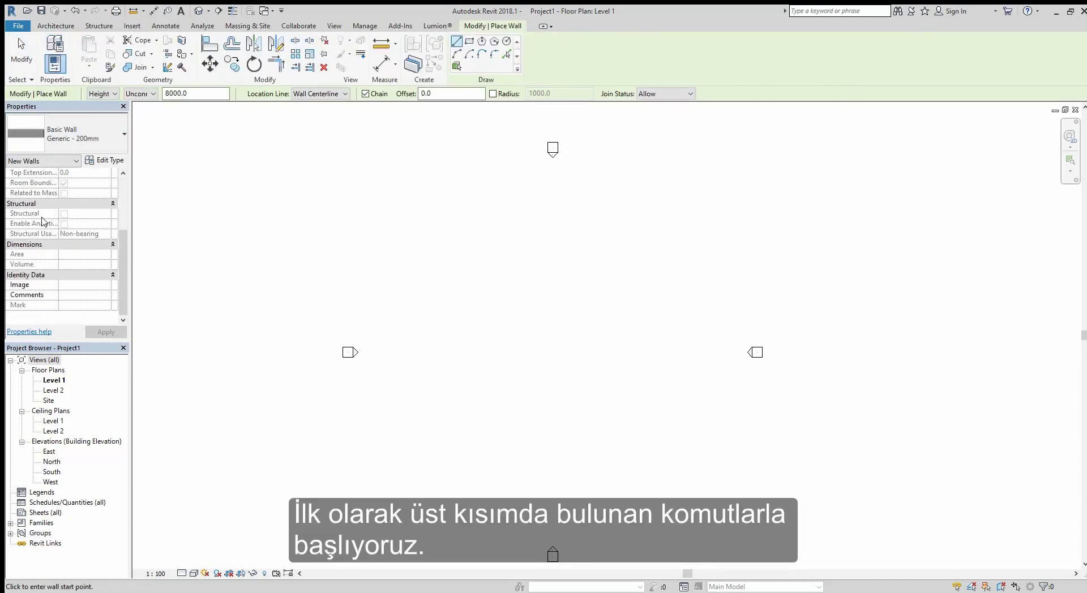
scroll(49, 275, "up", 5)
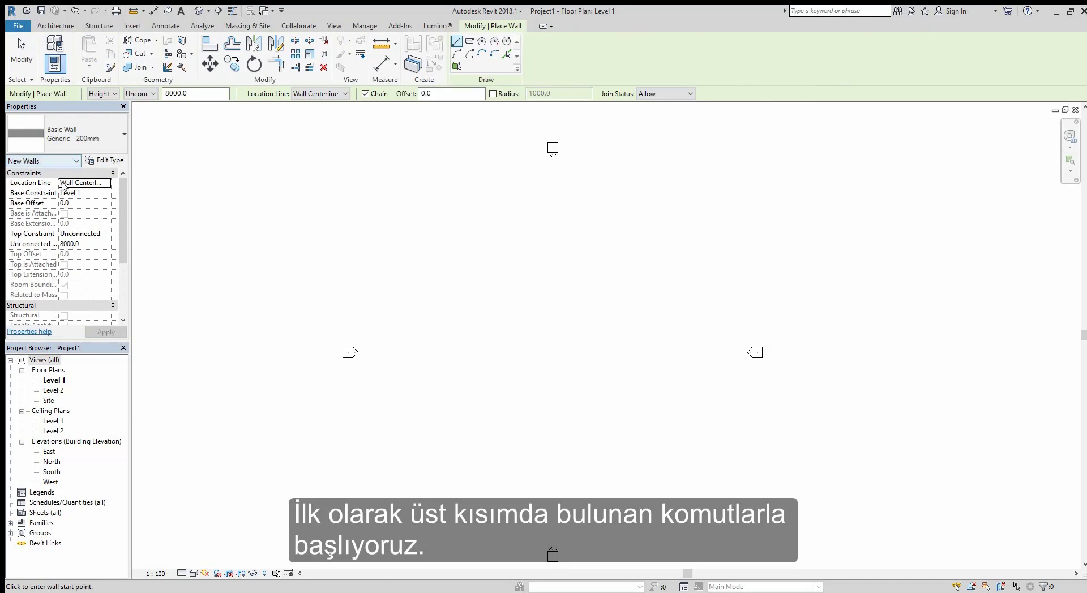
key("Escape")
key("Escape")
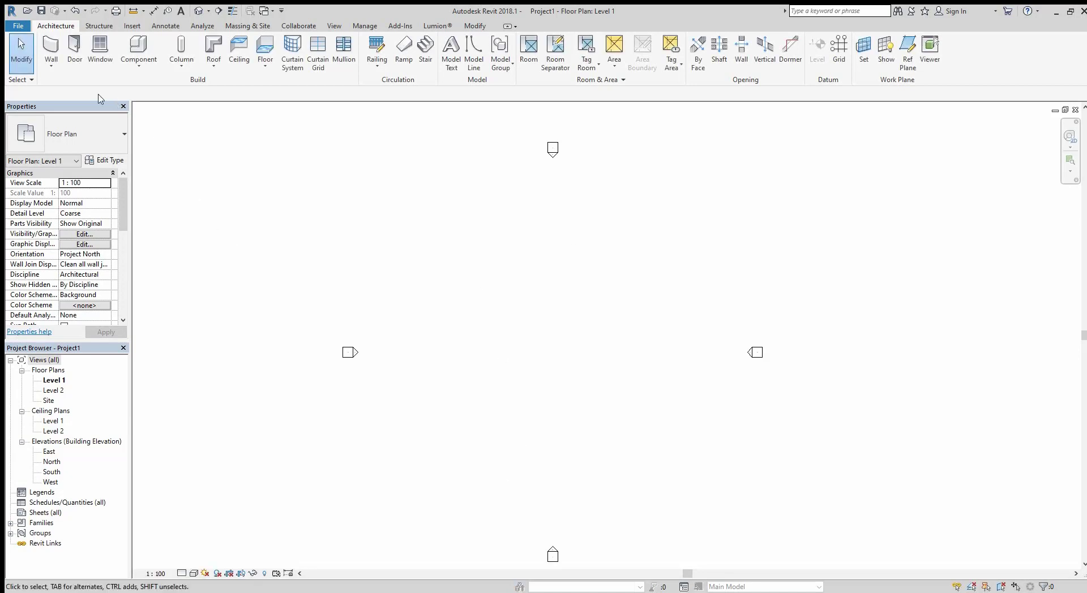
- Start the Wall tool and set Unconnected Height to 500 in Properties
left_click(52, 47)
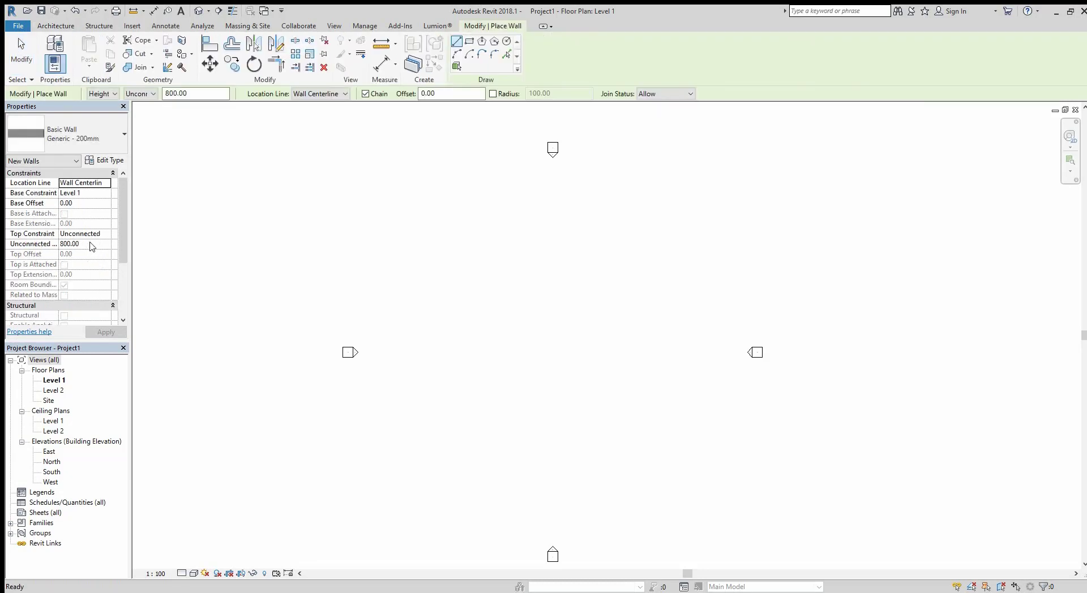
left_click(100, 193)
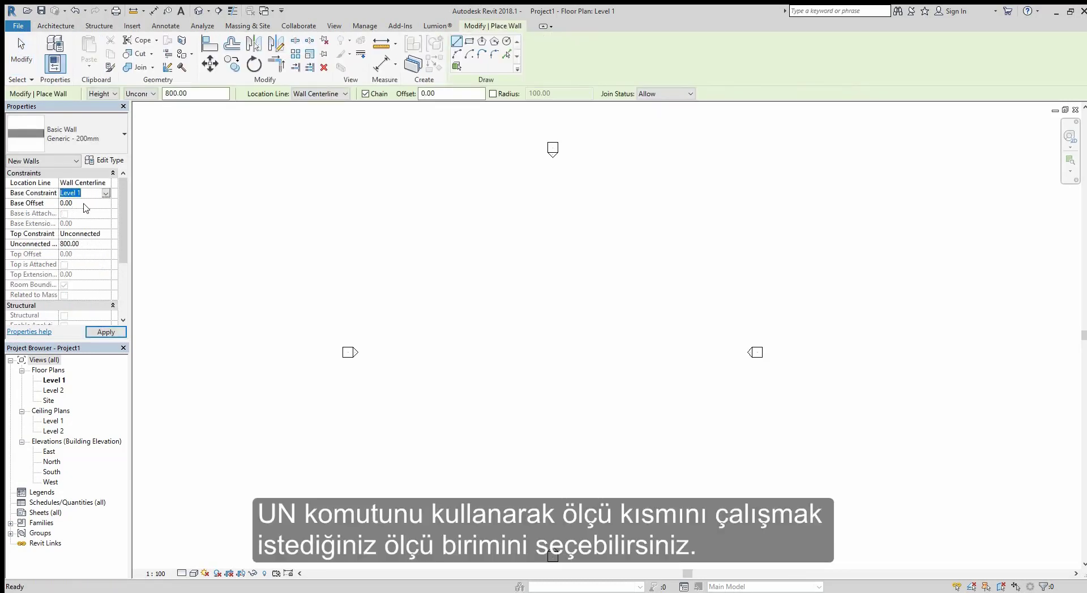
left_click(83, 204)
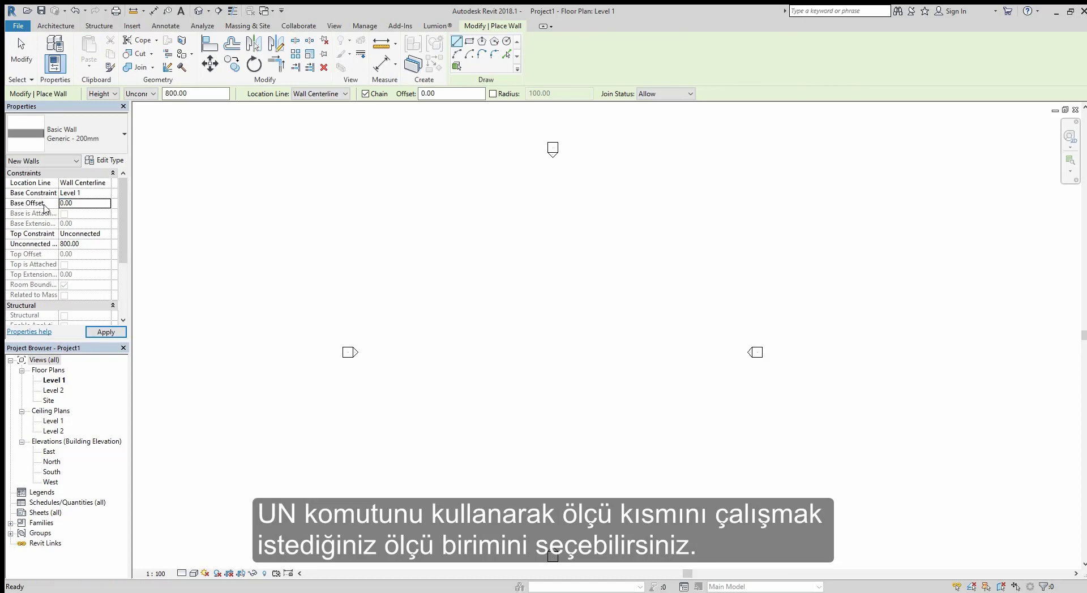
left_click(80, 247)
type("50")
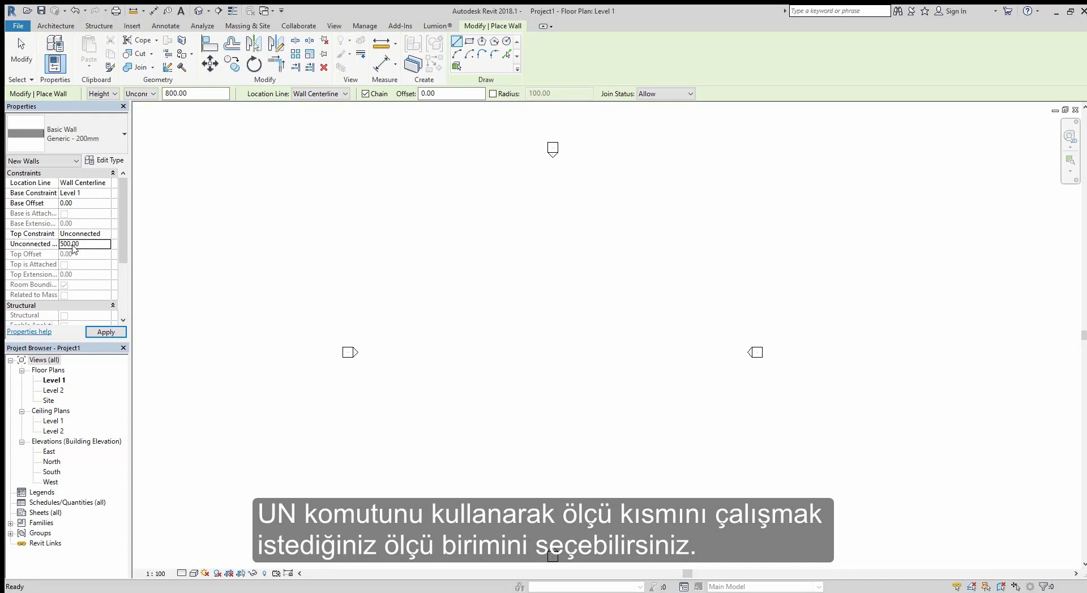
- Draw a 4900-long horizontal wall across the upper plan and select it
left_click(337, 218)
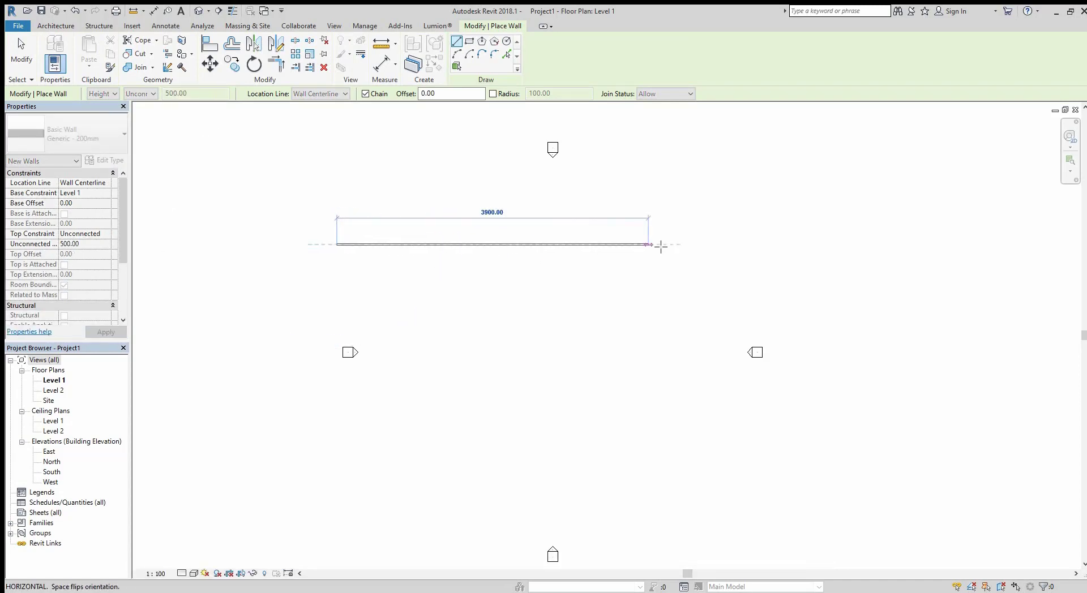
left_click(728, 245)
key("Escape")
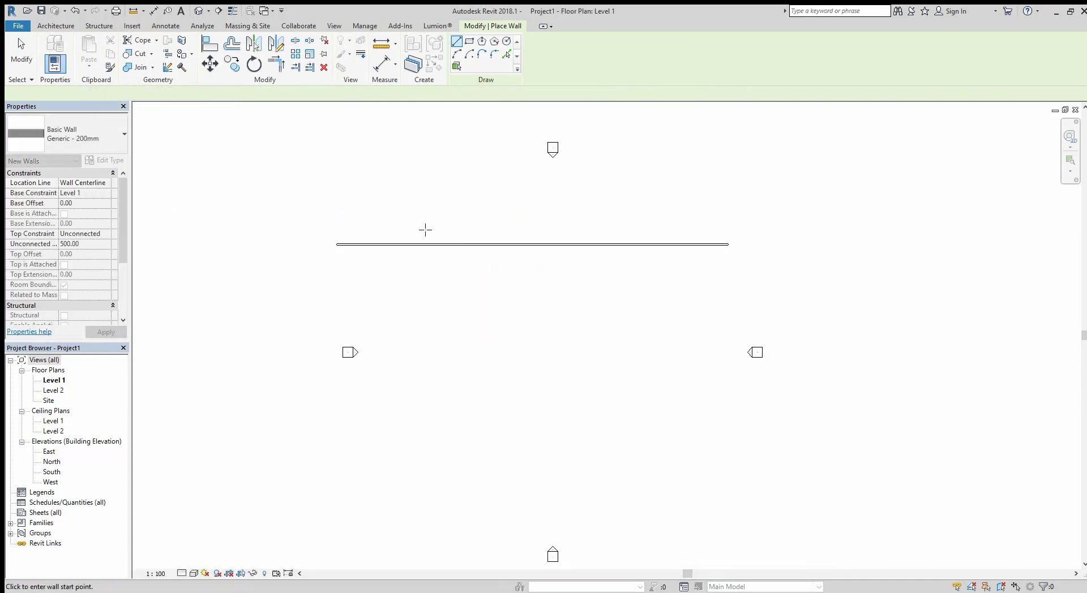
scroll(406, 260, "up", 3)
scroll(379, 284, "up", 1)
key("Escape")
scroll(301, 263, "down", 1)
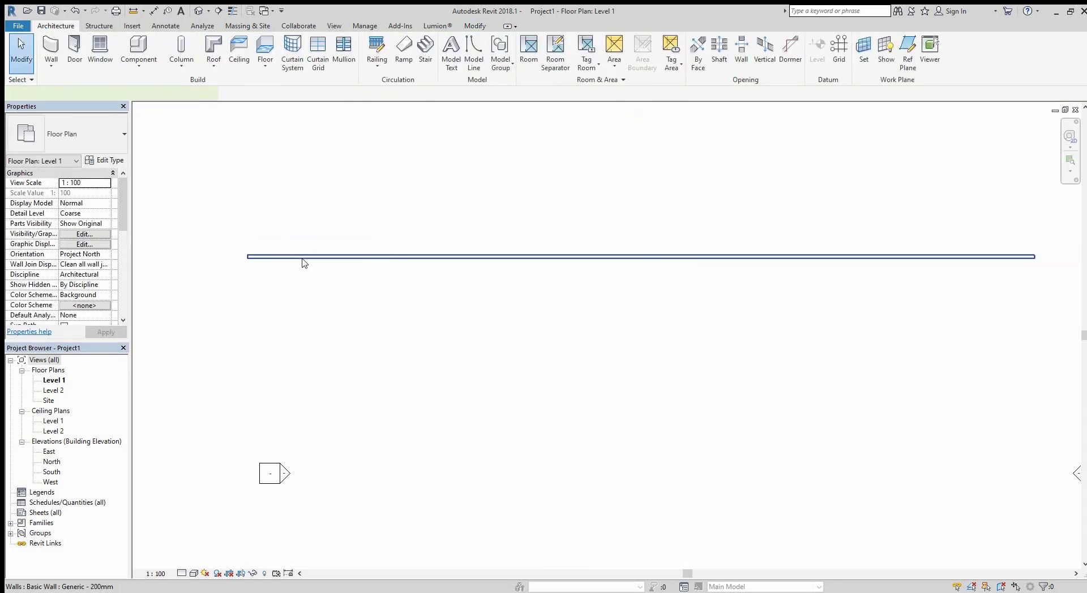
left_click(303, 257)
- Open the selected wall's Type Properties to create the YENİ DUVAR type
left_click(109, 161)
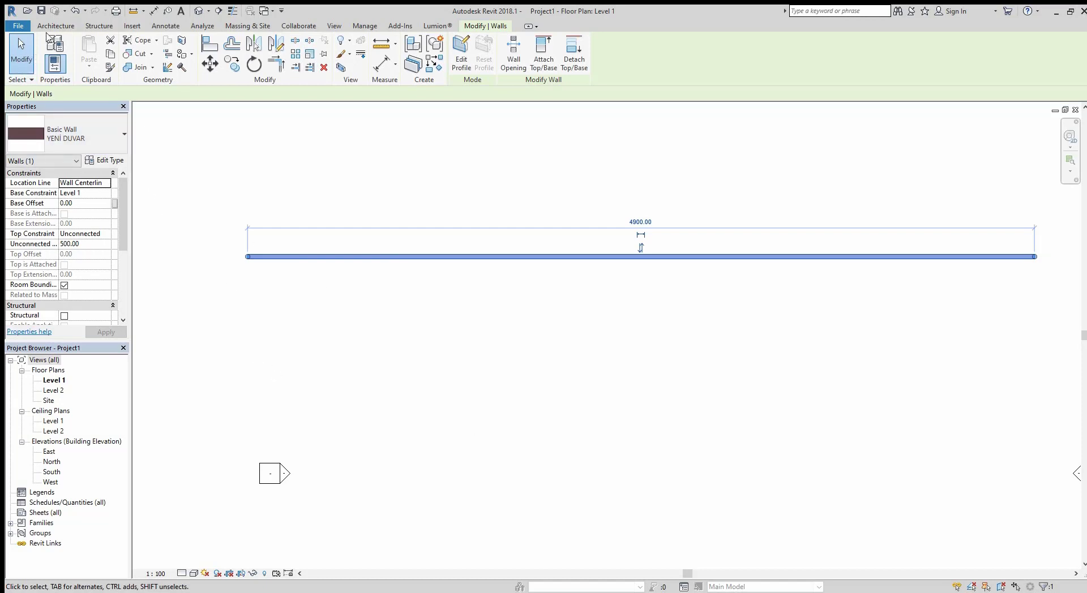
- Place an M_Single-Flush 0915 x 2134mm door near the wall's left end and check its sill height
key("Escape")
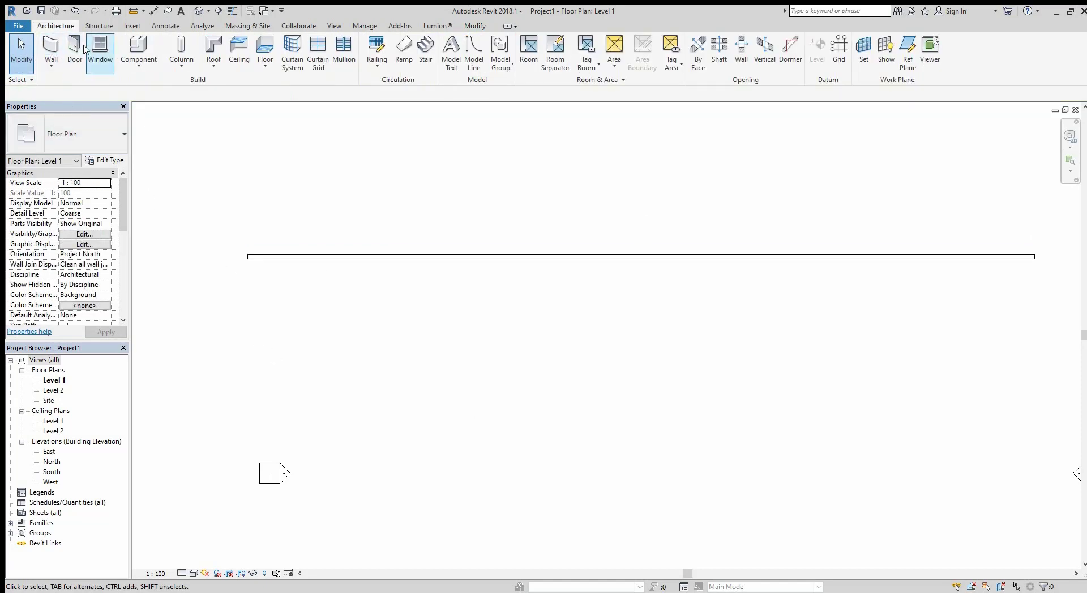
left_click(74, 50)
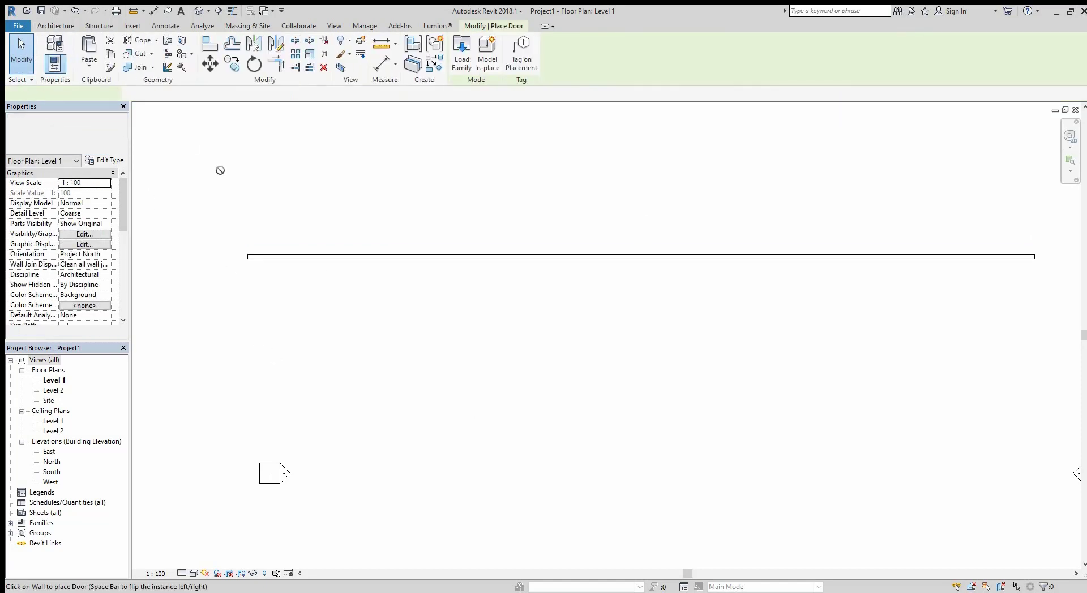
left_click(318, 261)
scroll(226, 240, "up", 3)
key("Escape")
key("Escape")
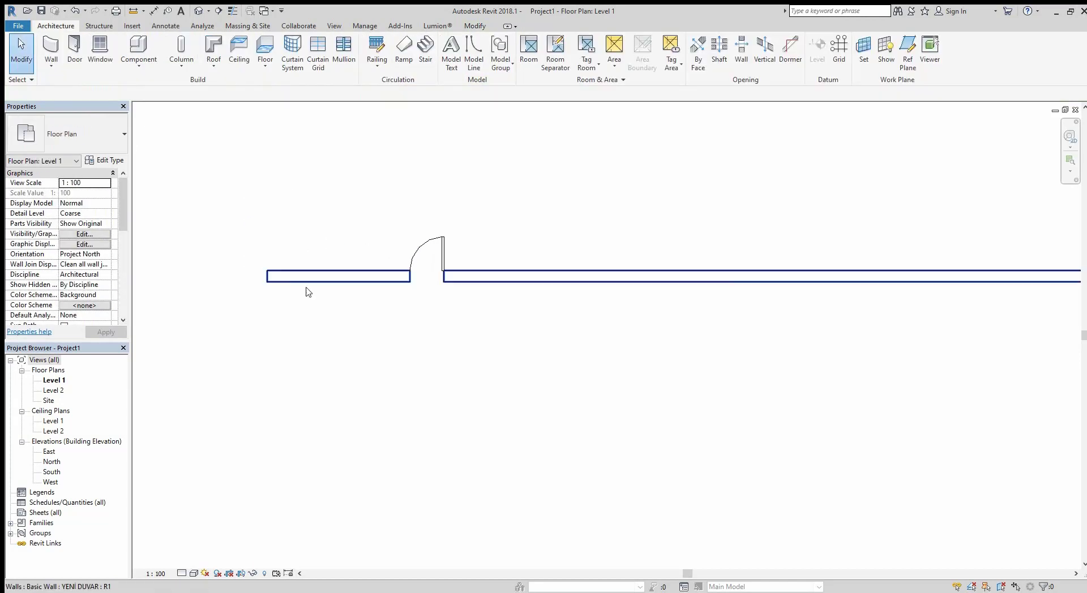
left_click(443, 255)
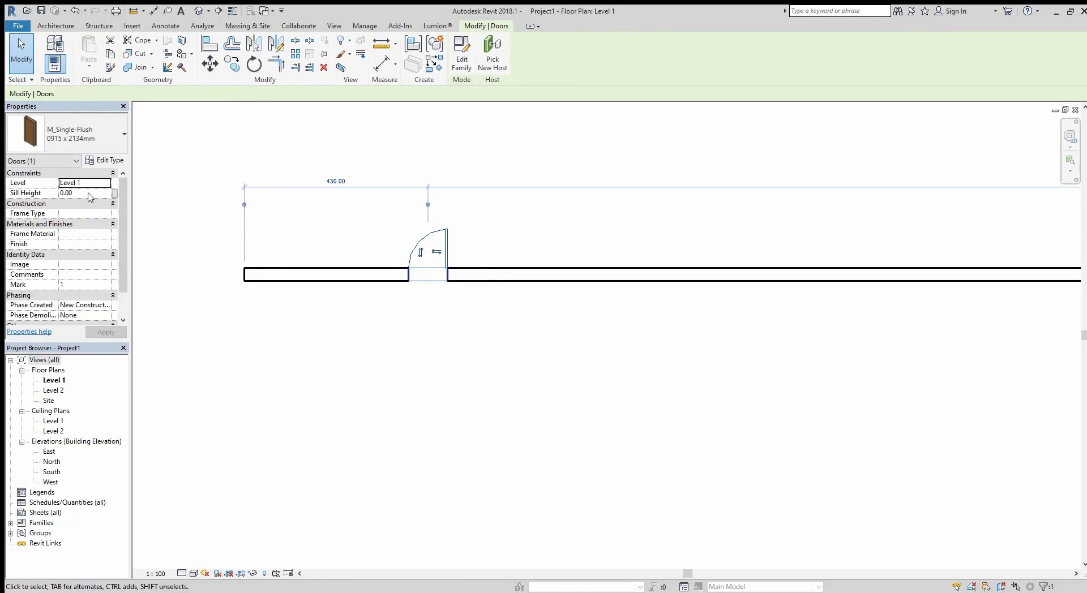
left_click(94, 194)
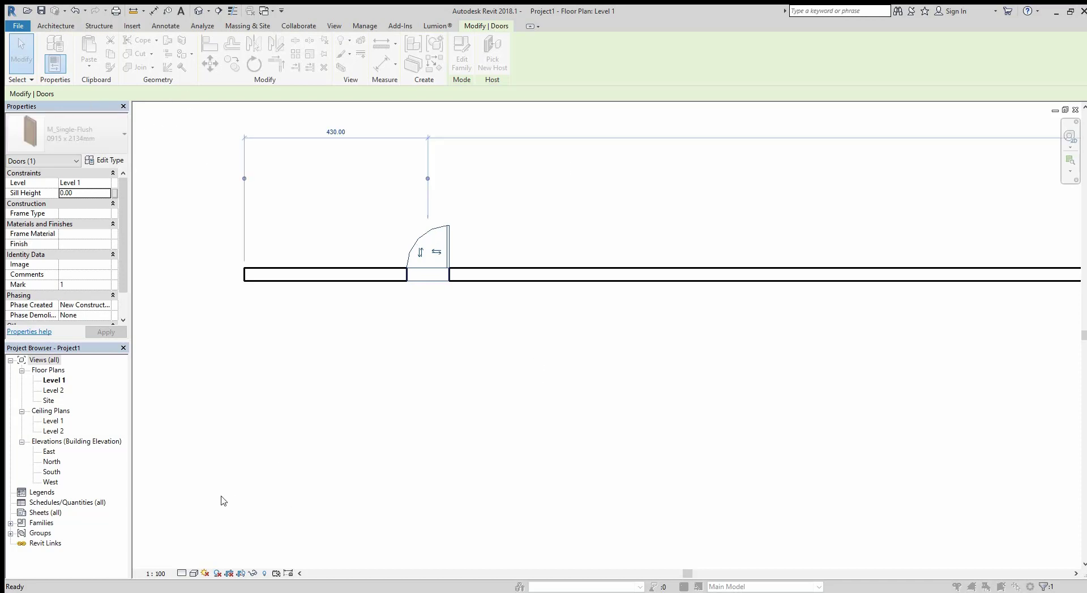
- Place an M_Fixed 0406 x 0610mm window in the wall right of the door
left_click(56, 26)
left_click(95, 50)
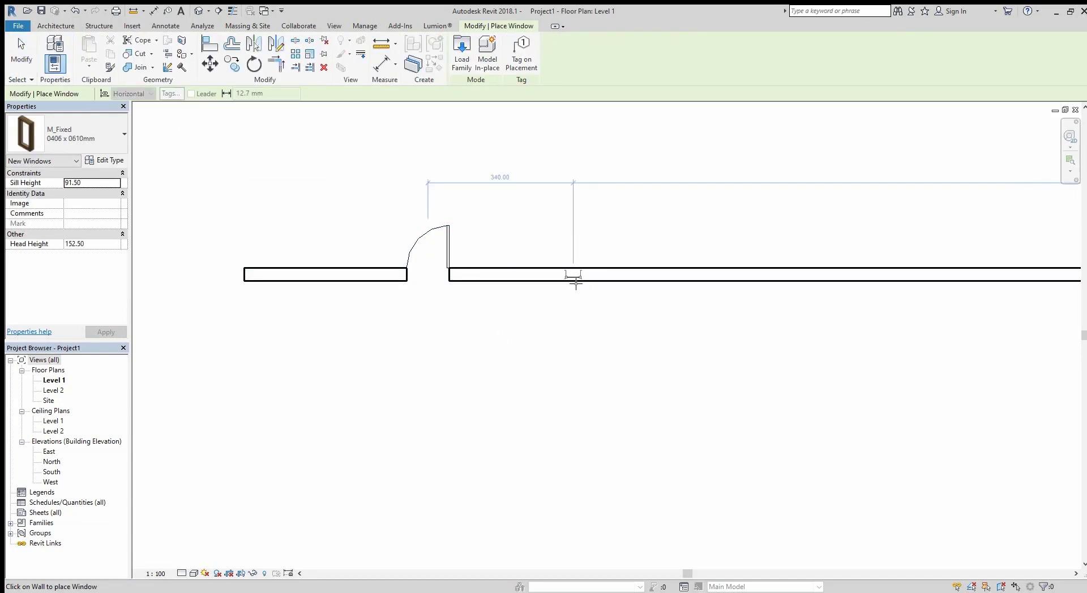
left_click(520, 275)
key("Escape")
key("Escape")
scroll(521, 283, "up", 3)
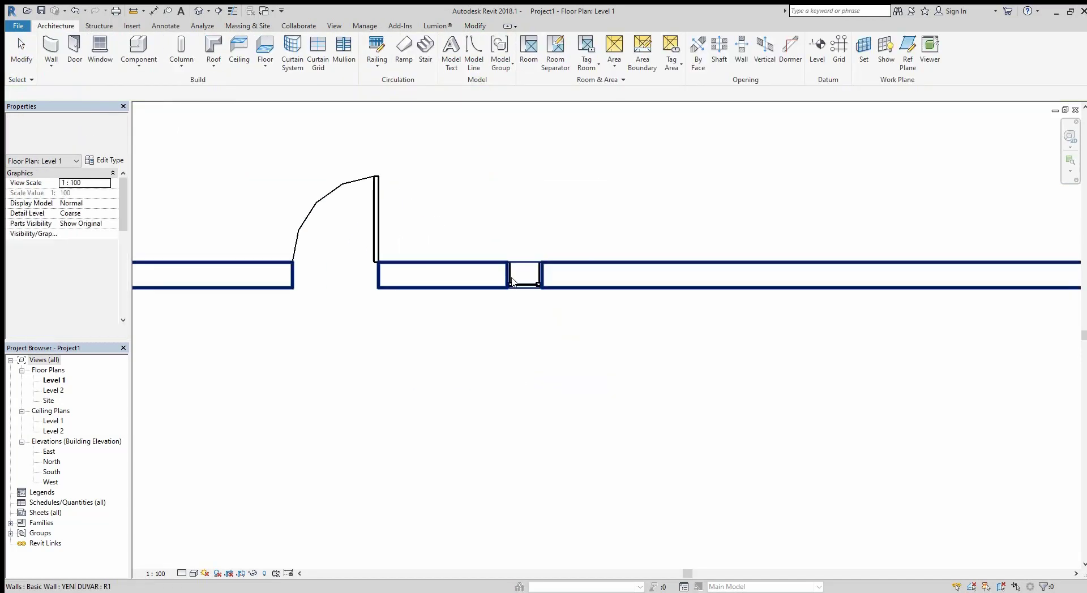
scroll(535, 323, "down", 2)
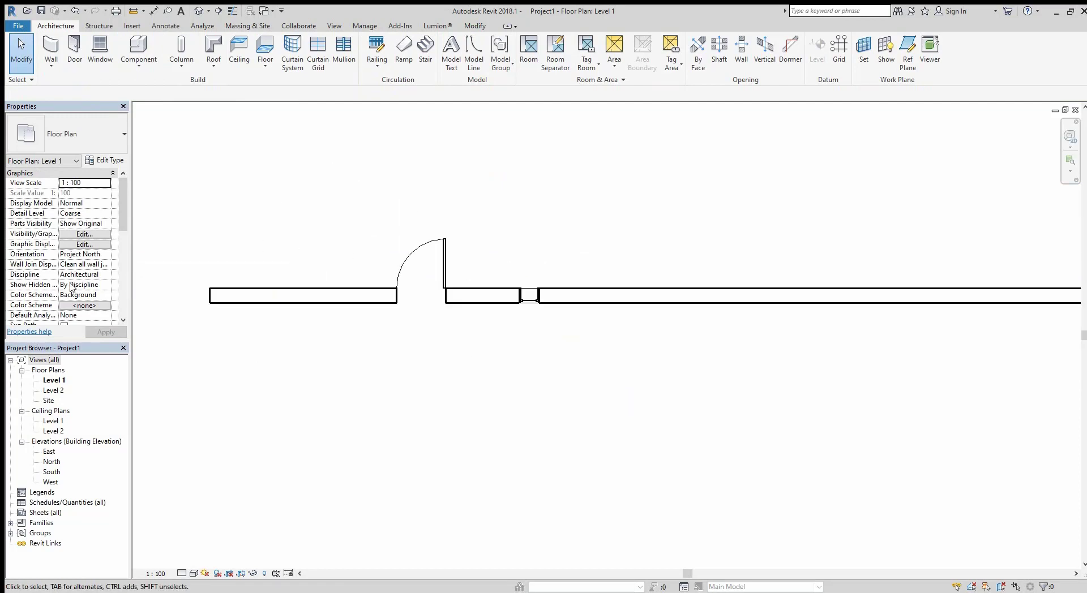
- Draw a 1220-long Storefront curtain wall below and parallel to YENİ DUVAR
left_click(50, 50)
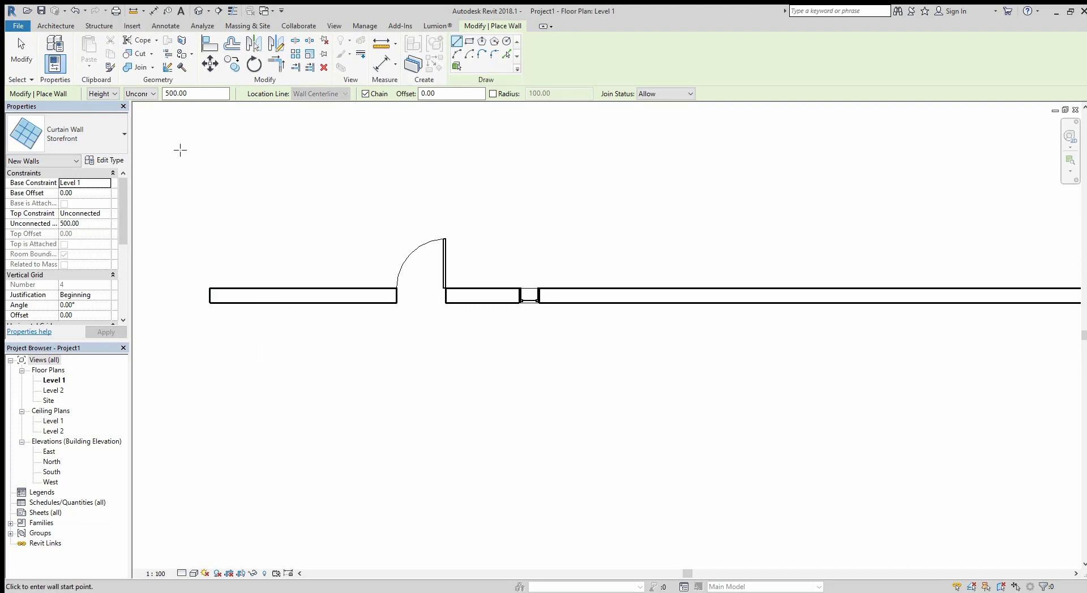
left_click(232, 417)
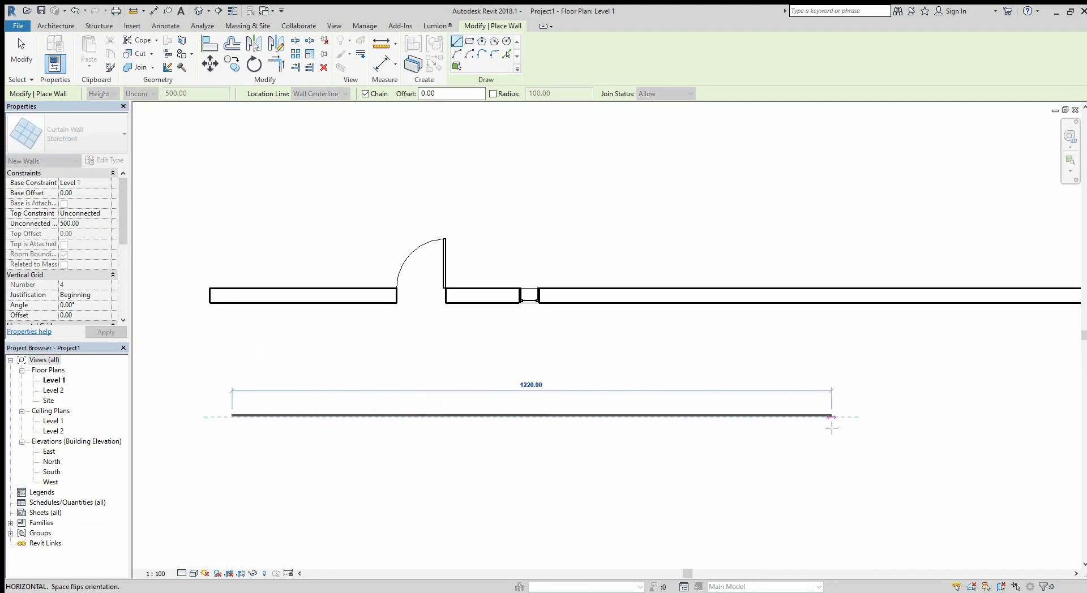
left_click(832, 417)
key("Escape")
scroll(414, 387, "down", 2)
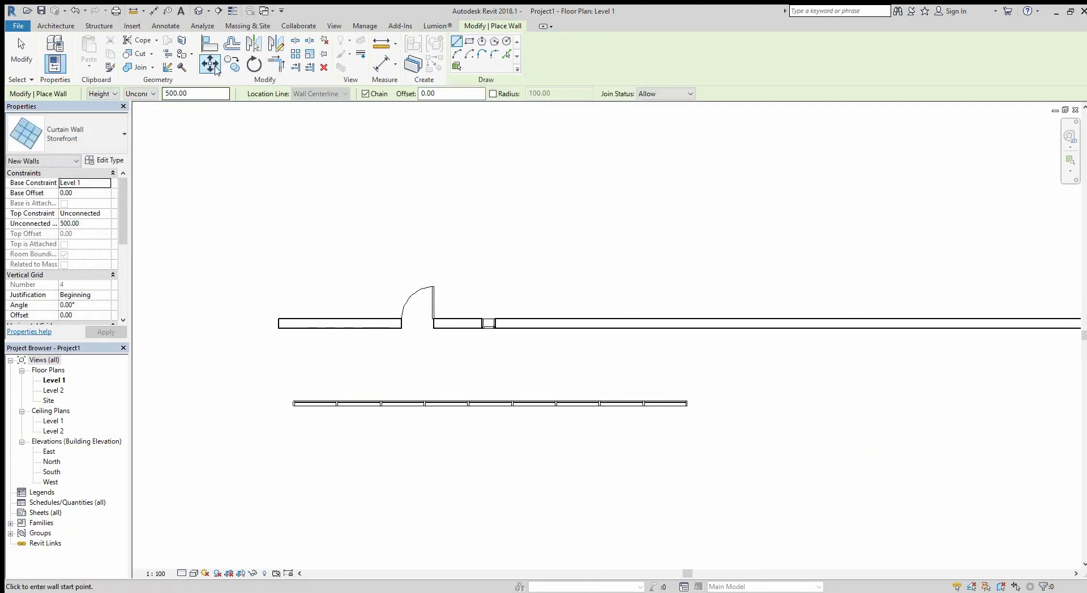
- Inspect the curtain wall in the 3D view, then open the Level 1 floor plan
left_click(198, 11)
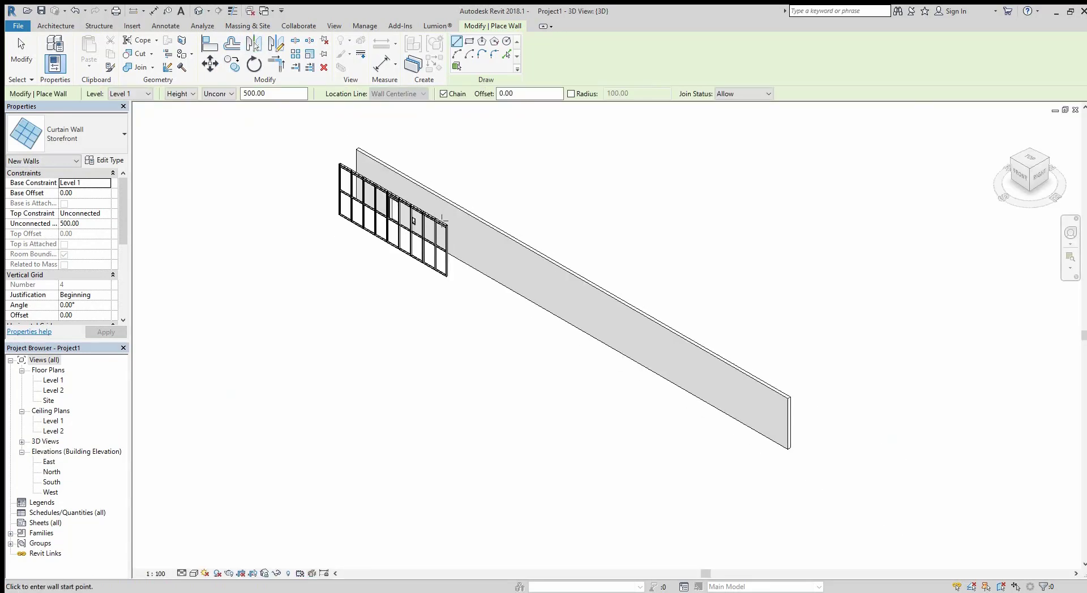
mouse_move(464, 238)
middle_mouse_down("shift")
mouse_move(529, 205)
mouse_move(483, 250)
mouse_move(691, 211)
mouse_move(509, 255)
middle_mouse_up("shift")
scroll(379, 244, "up", 3)
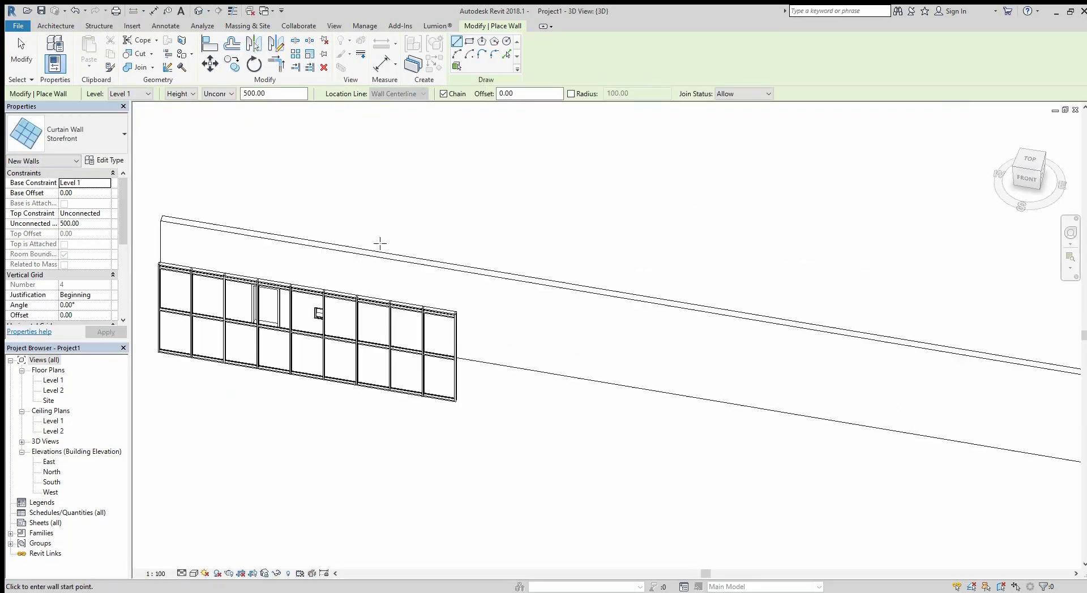
key("Escape")
key("Escape")
scroll(418, 314, "up", 1)
left_click(418, 315)
scroll(418, 315, "down", 2)
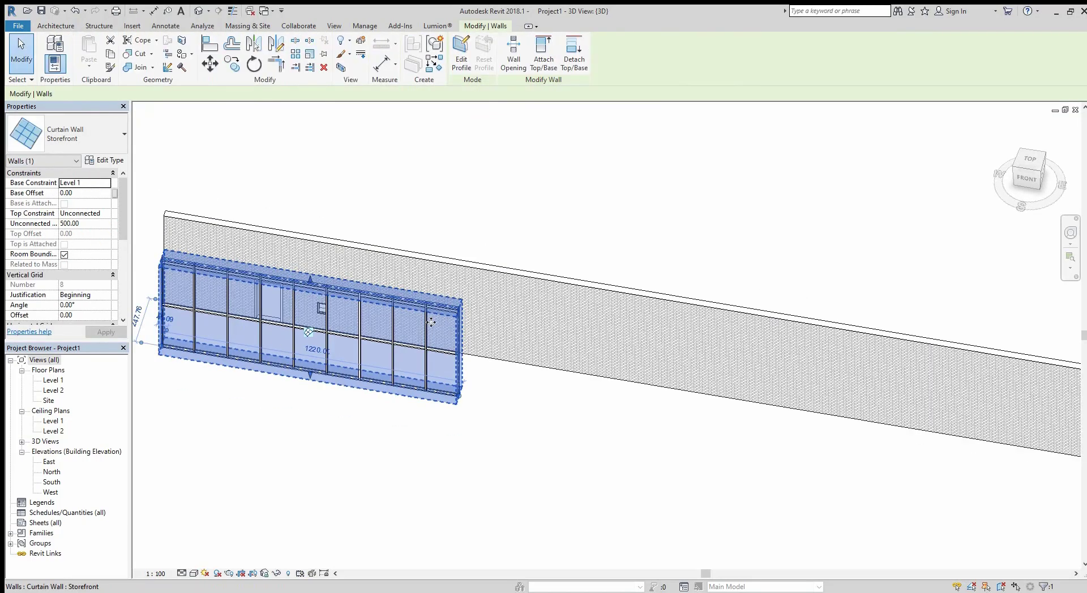
left_click(47, 401)
double_click(53, 380)
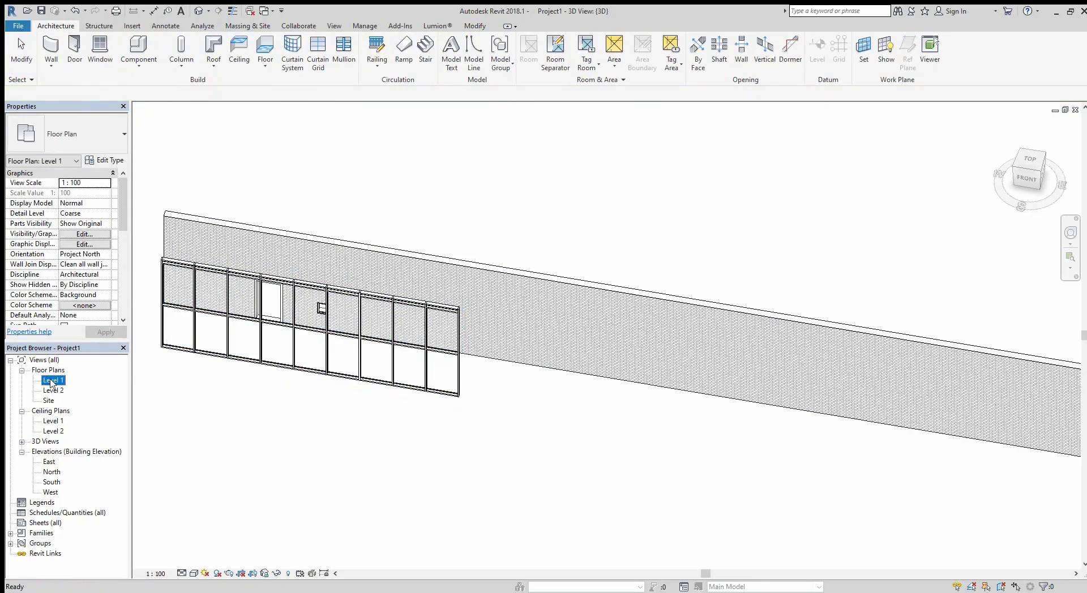
- Select and delete all the existing walls on Level 1
left_click(699, 439)
scroll(699, 439, "down", 2)
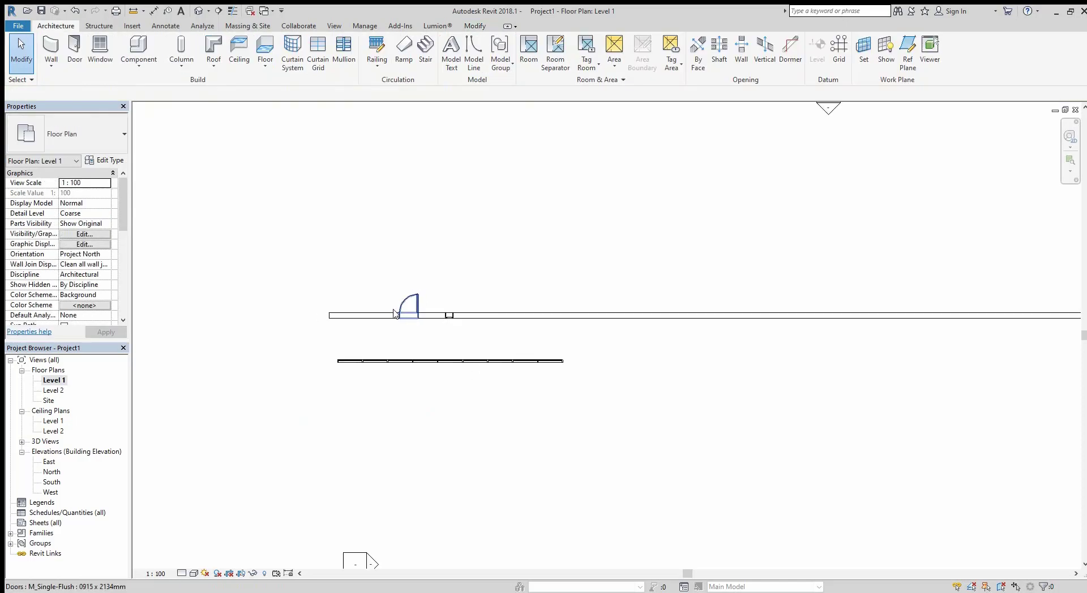
key("ctrl+z")
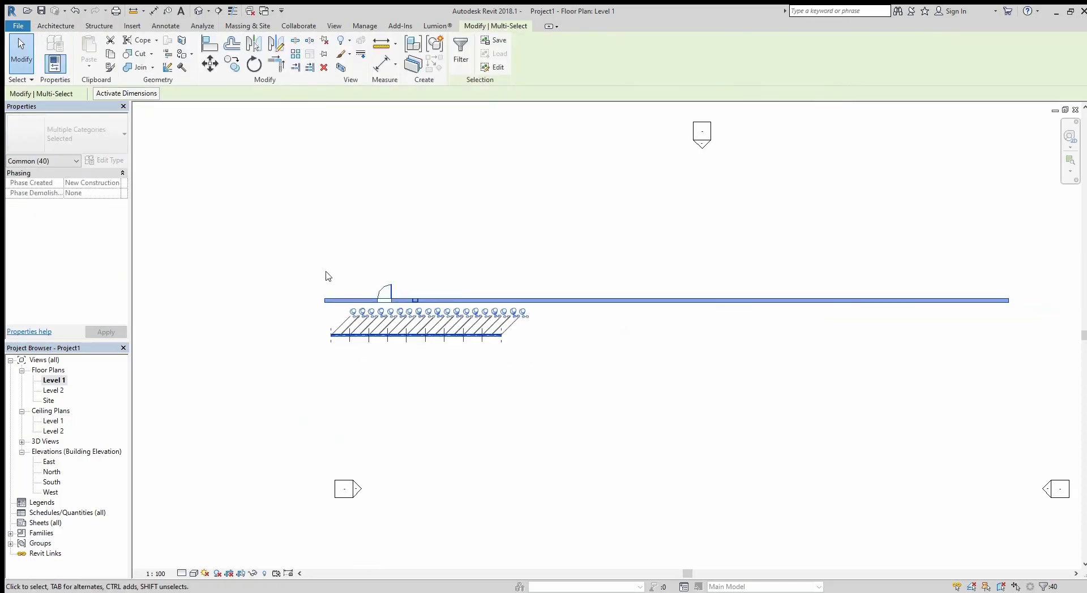
key("Delete")
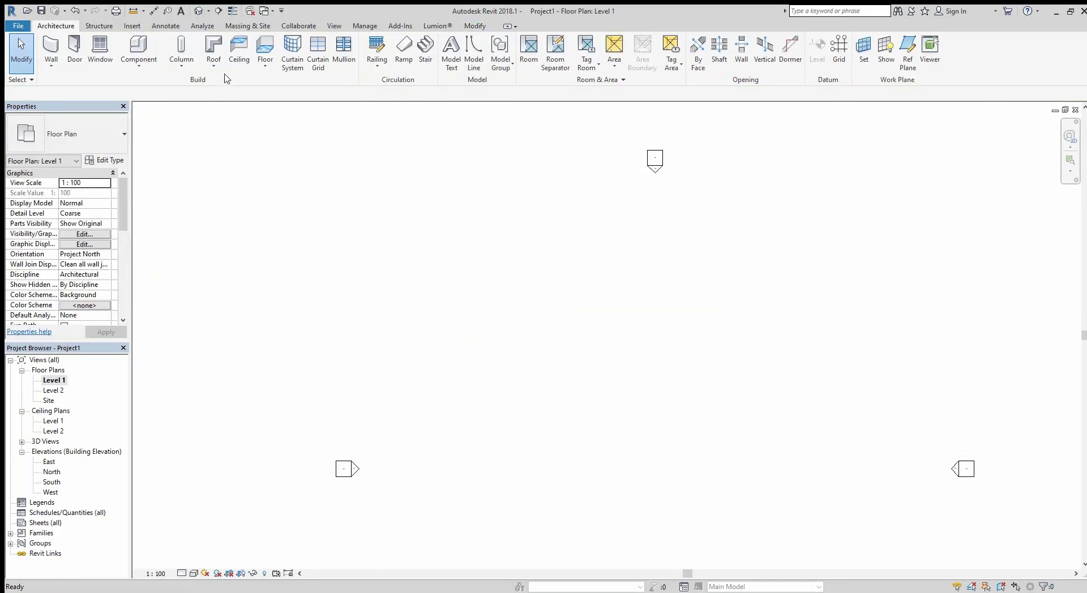
- Draw a closed rectangle of four Generic - 200mm walls, about 2210 by 960
left_click(51, 46)
left_click(404, 259)
key("Escape")
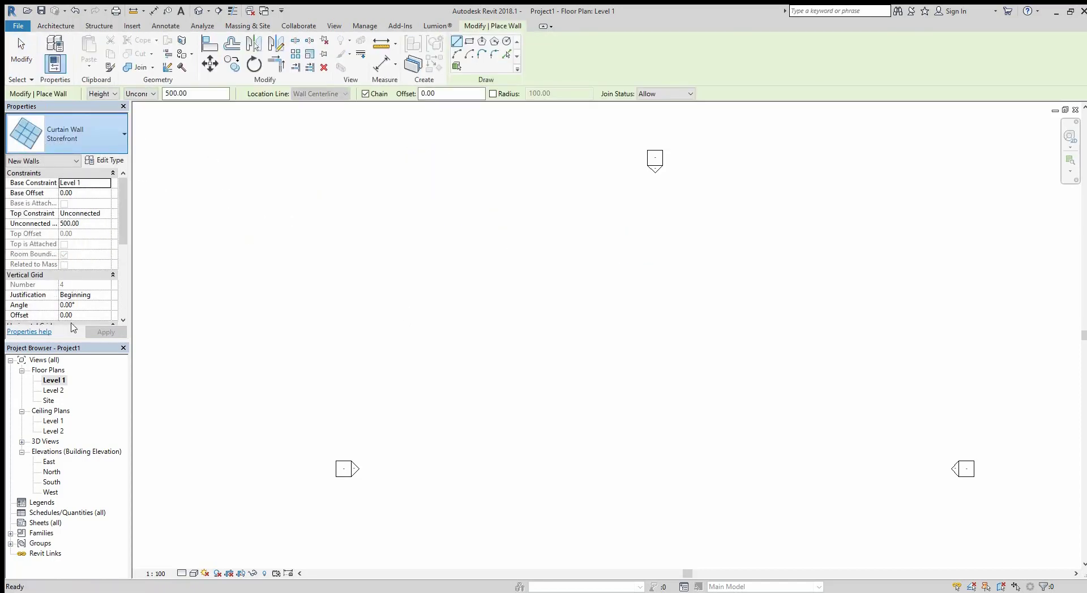
left_click(453, 273)
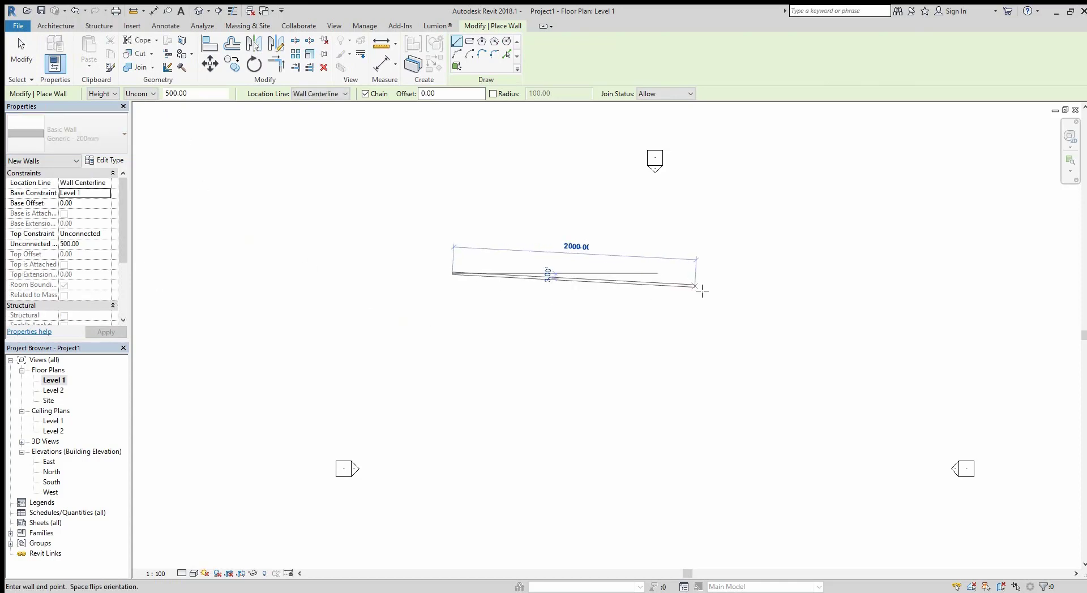
left_click(723, 283)
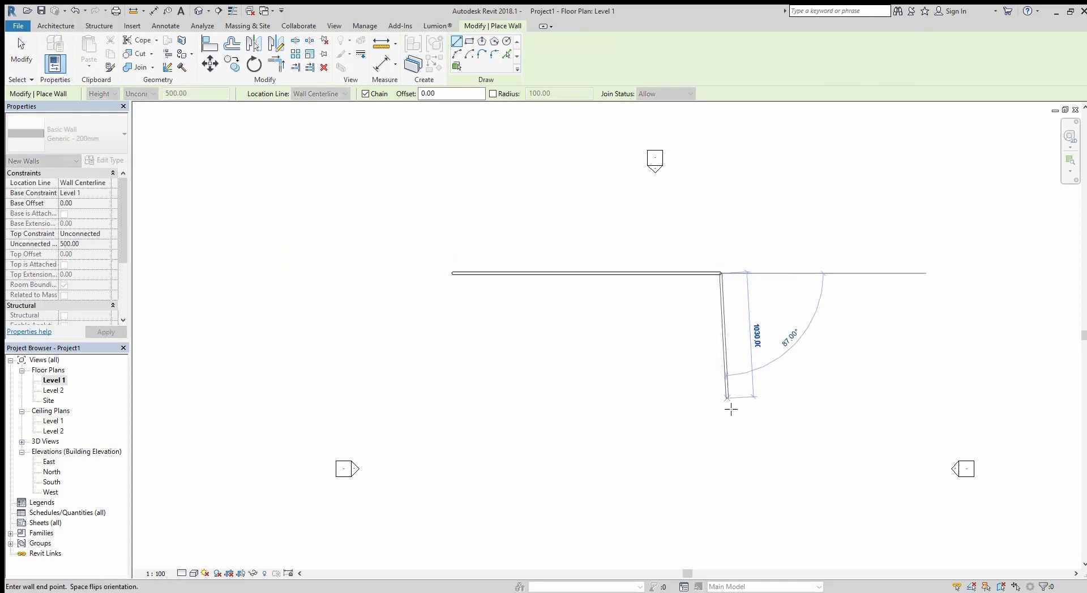
left_click(721, 389)
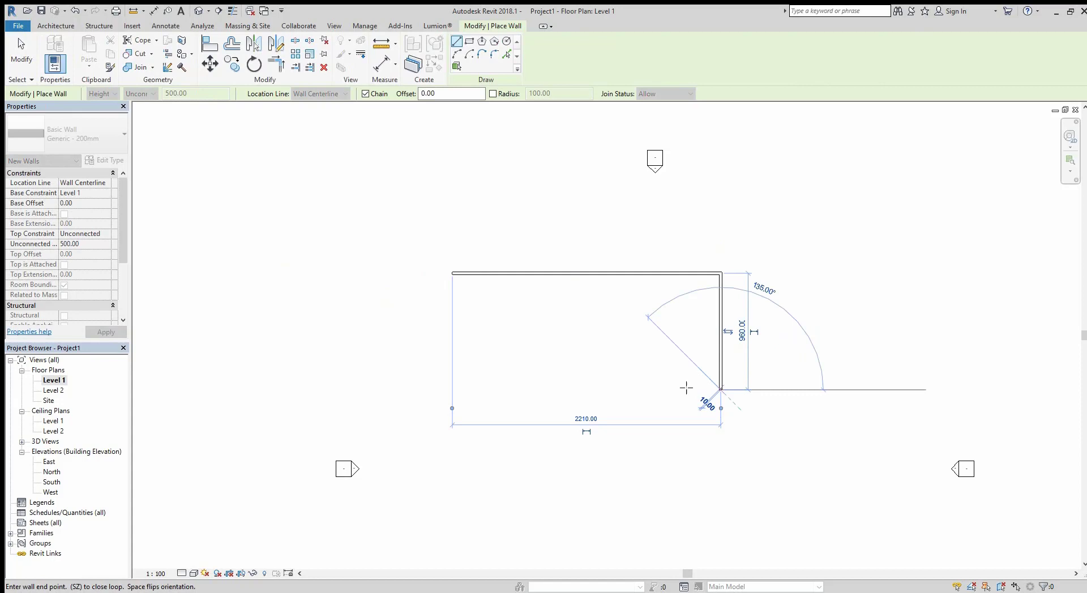
left_click(452, 390)
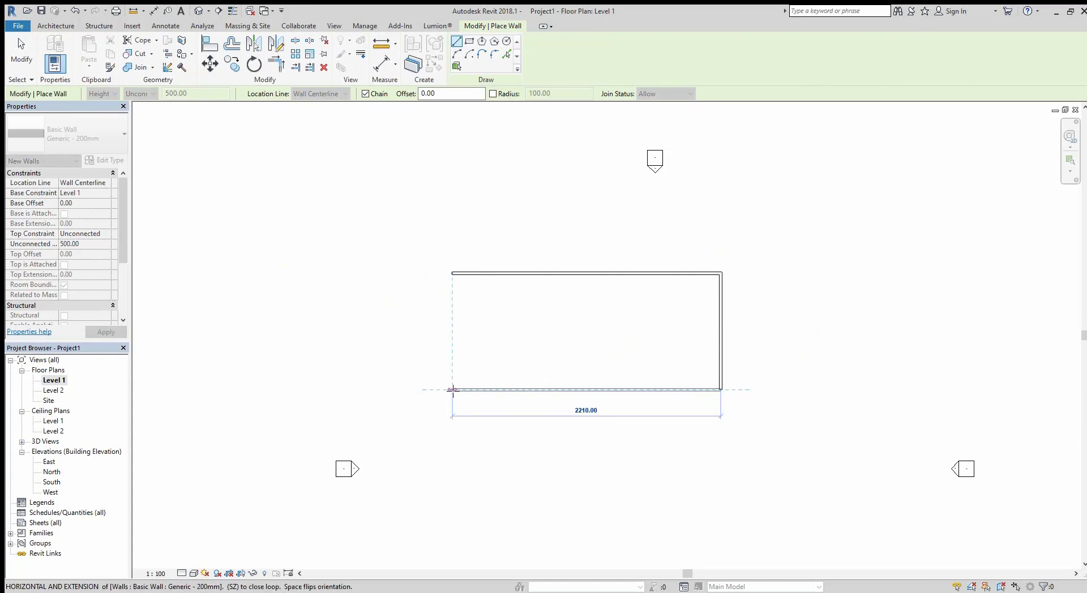
left_click(452, 274)
key("Escape")
key("Escape")
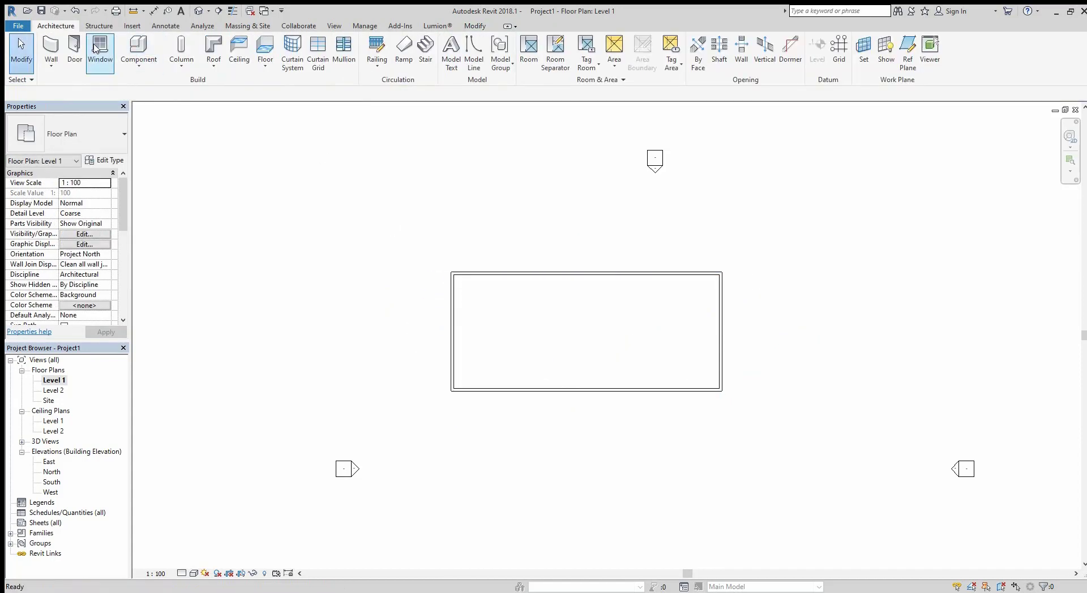
- Create a 30° hipped Generic Roof - 300mm from a rectangular footprint over the walls
left_click(210, 47)
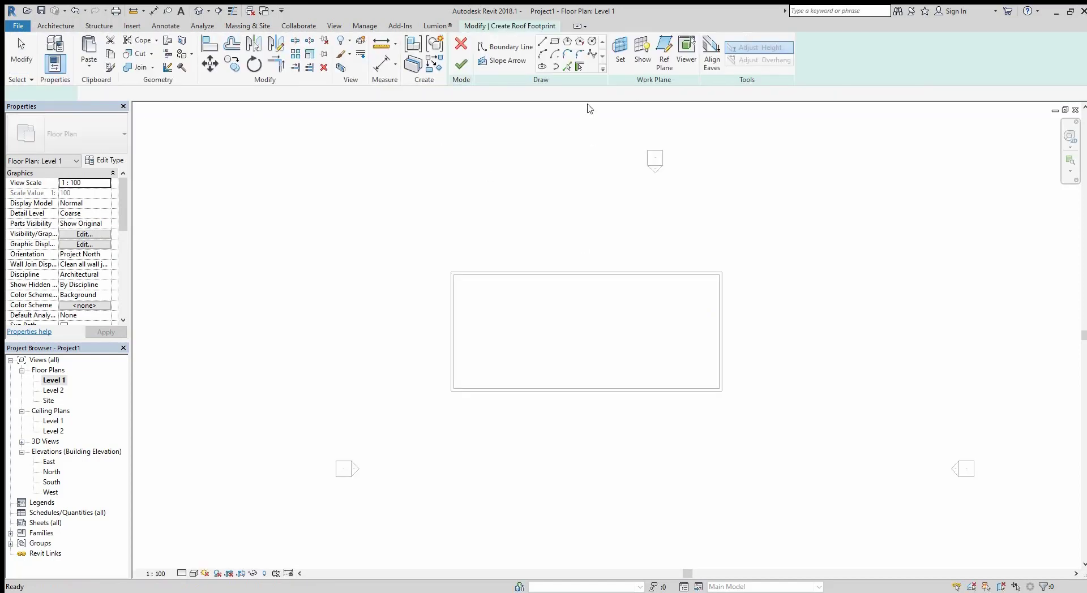
left_click(555, 40)
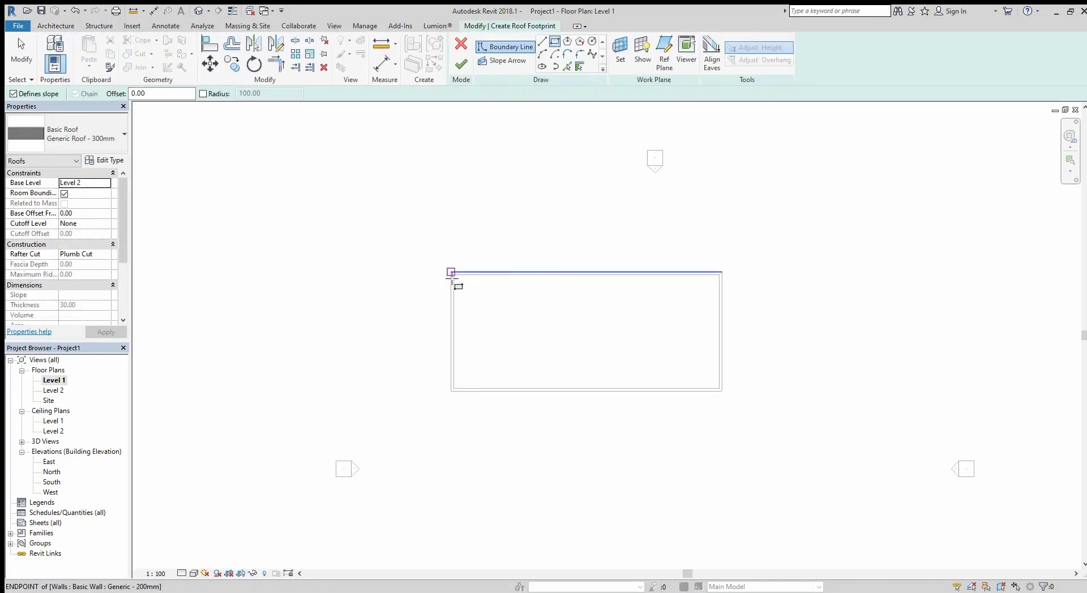
left_click(451, 274)
left_click(722, 397)
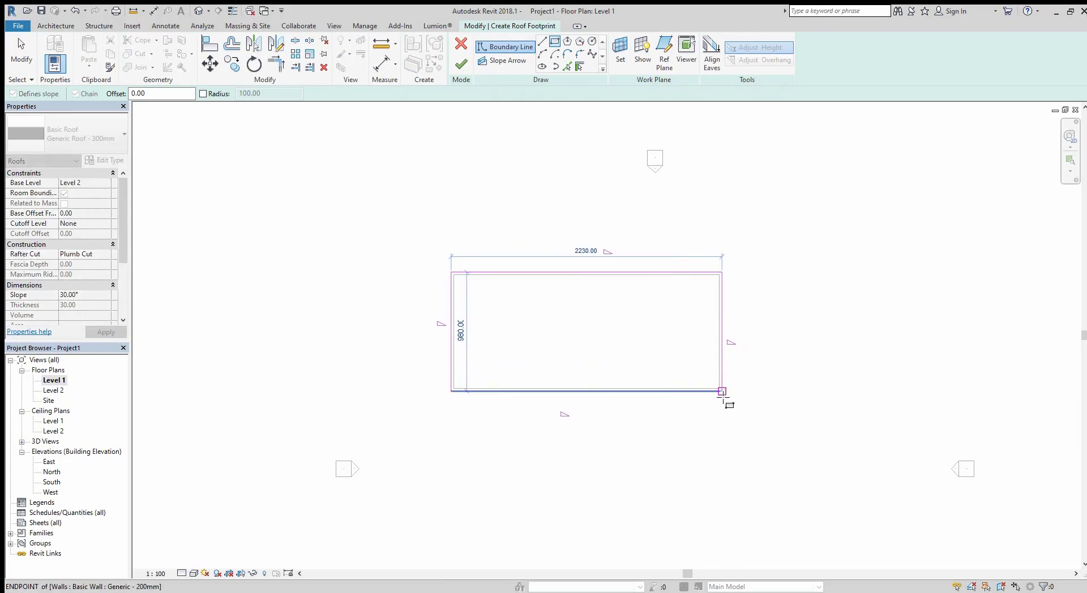
left_click(723, 400)
left_click(463, 74)
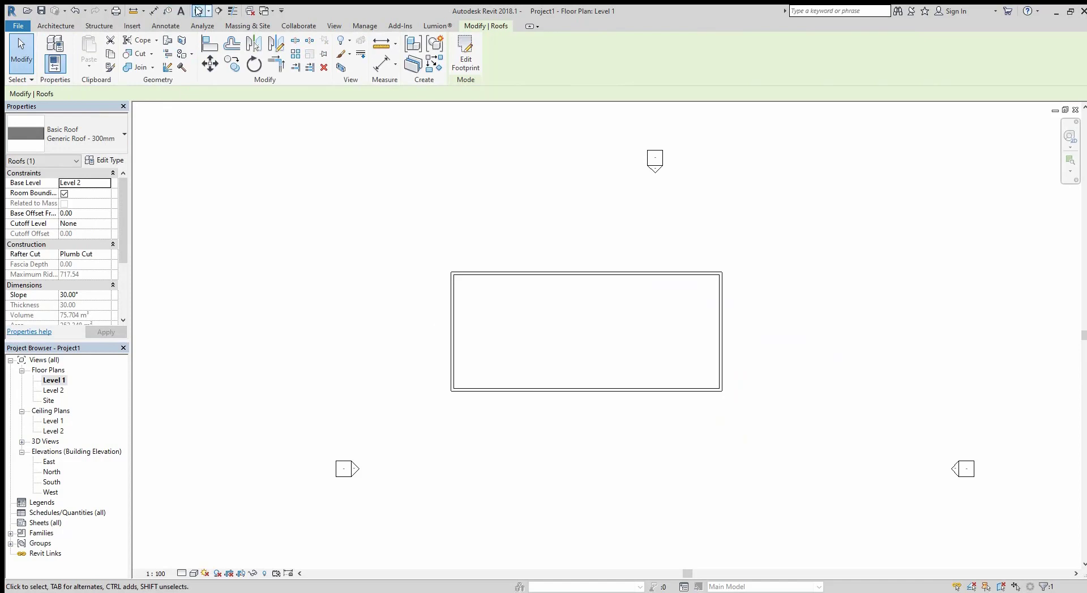
- View the roof in 3D and reopen its footprint sketch
left_click(198, 11)
scroll(453, 331, "down", 2)
left_click(718, 327)
scroll(708, 323, "down", 1)
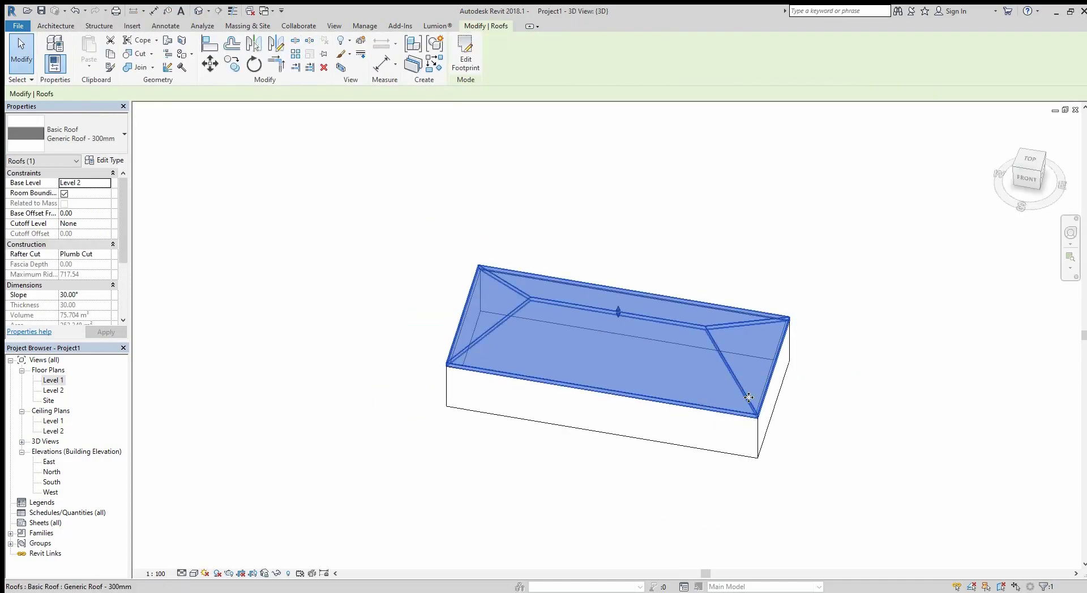
mouse_move(679, 317)
middle_mouse_down("shift")
mouse_move(702, 318)
mouse_move(691, 338)
middle_mouse_up("shift")
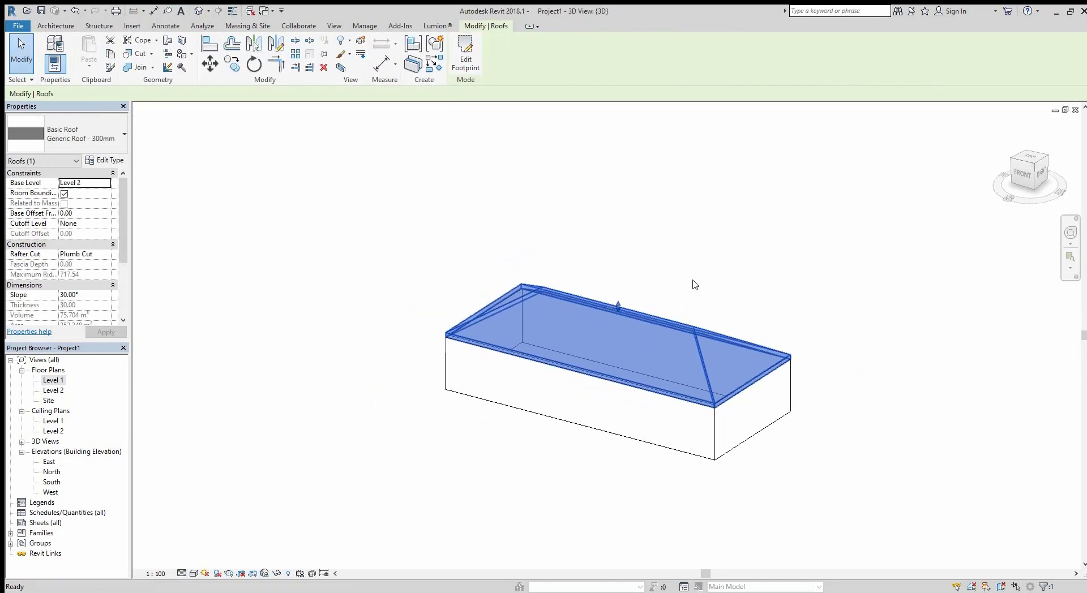
double_click(691, 338)
- Set the footprint's right and front edges to a 20° slope
left_click(741, 380)
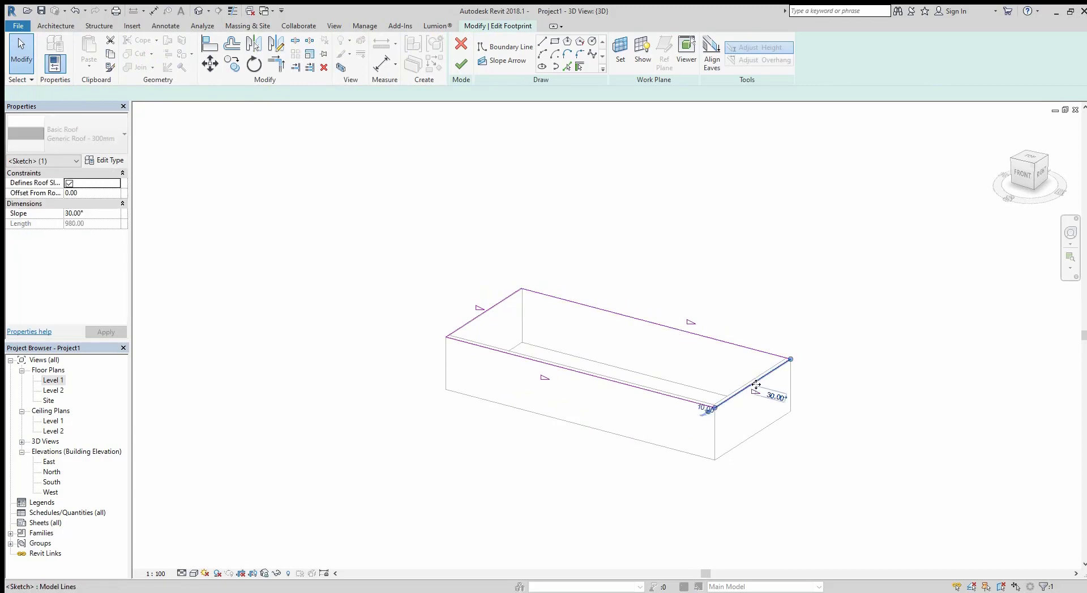
left_click(777, 408)
type("20")
key("Return")
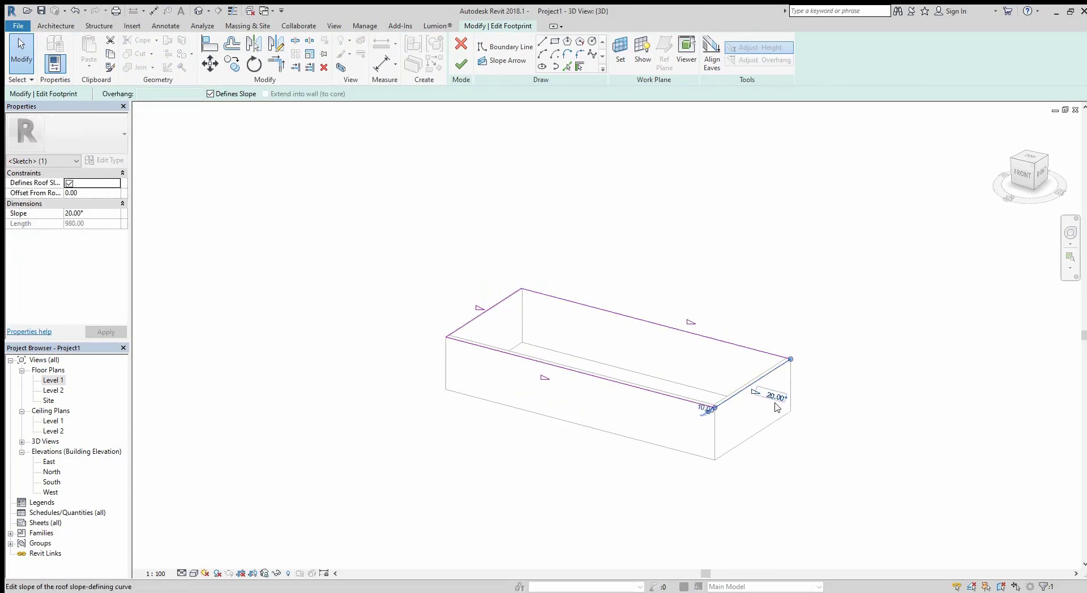
left_click(574, 385)
left_click(573, 384)
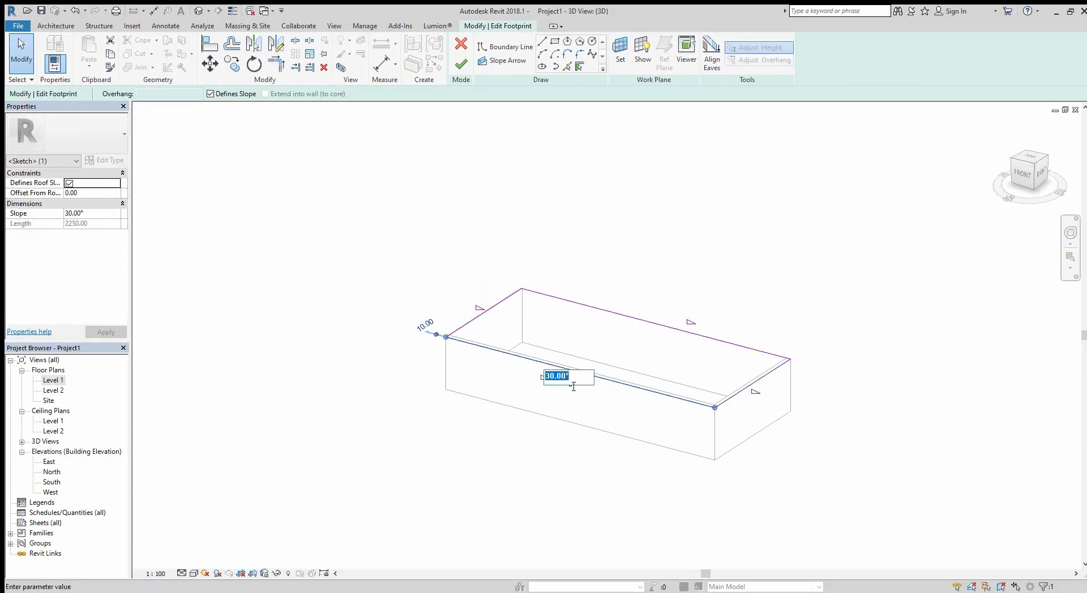
key("Return")
- Set the back and left edges to 20° and finish the roof sketch
left_click(672, 328)
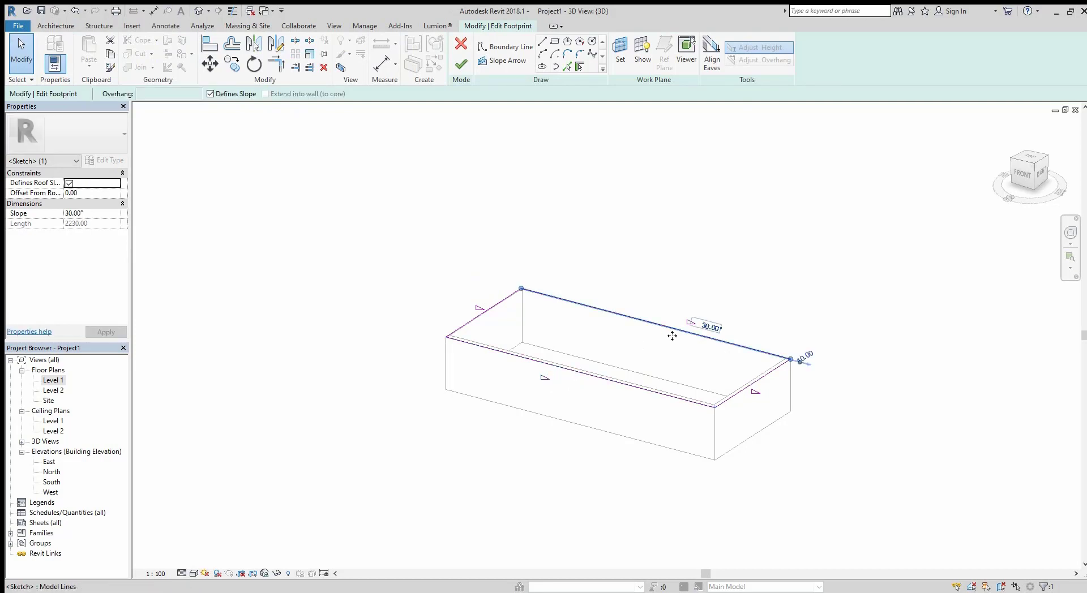
left_click(716, 327)
type("20")
key("Return")
left_click(486, 312)
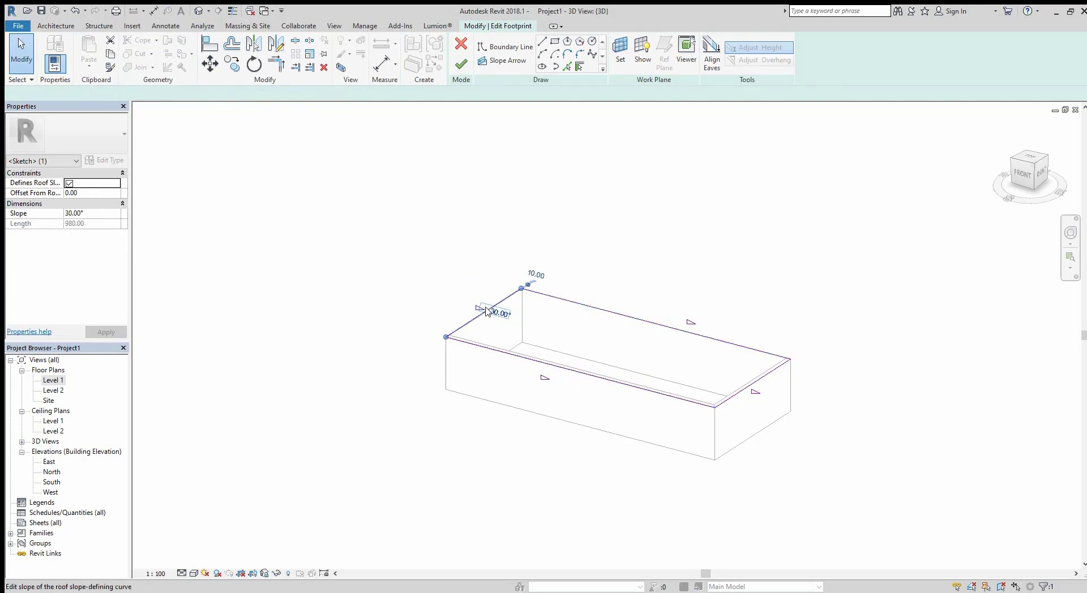
left_click(493, 308)
type("0")
key("Return")
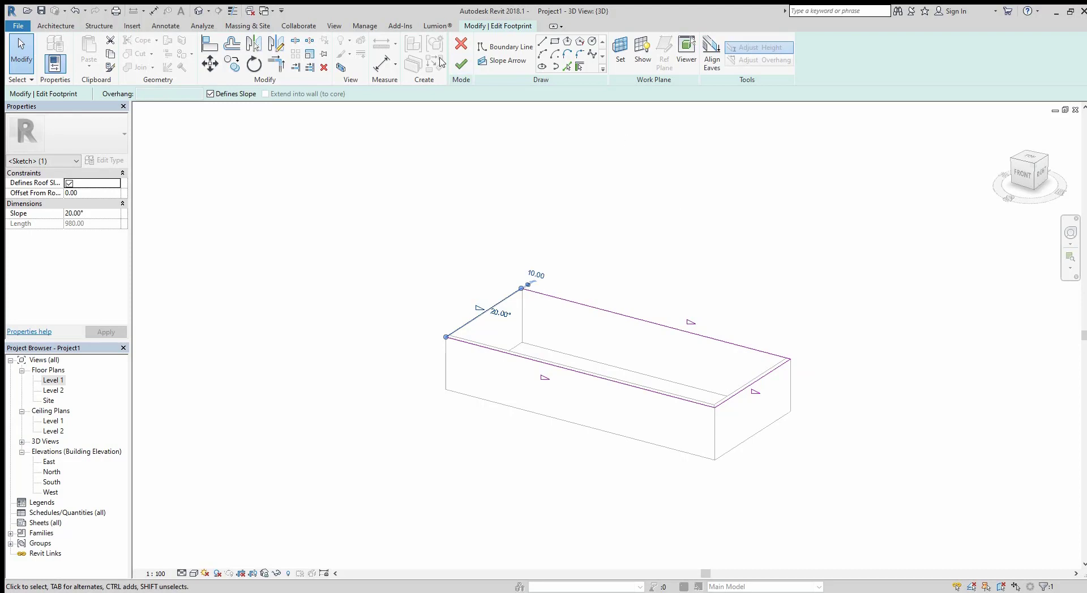
left_click(461, 63)
- Clear the left edge's slope in the footprint to turn the roof into a gable
key("Escape")
left_click(691, 349)
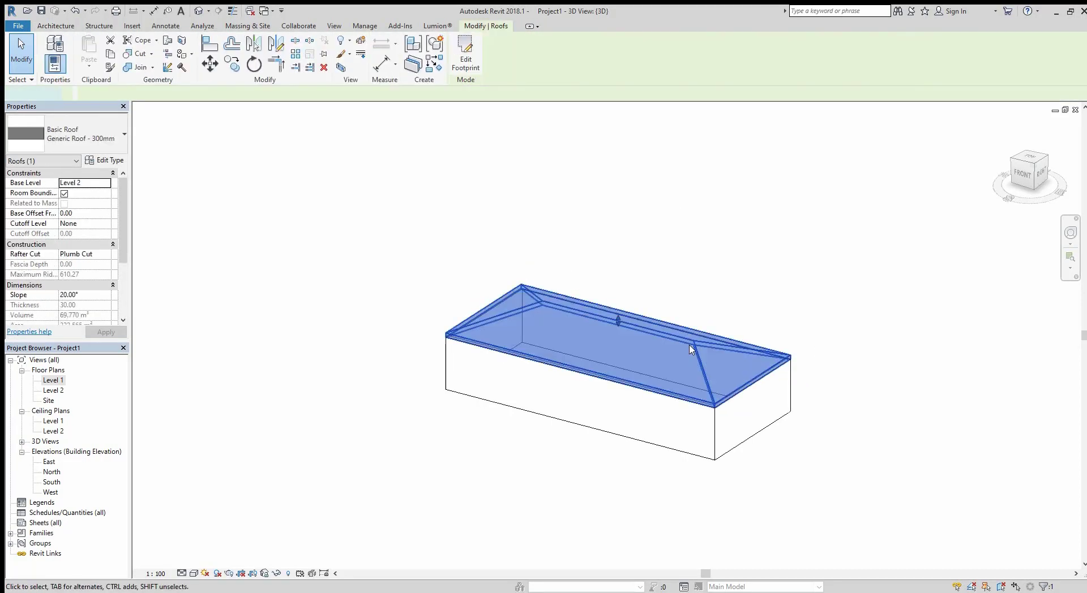
double_click(691, 349)
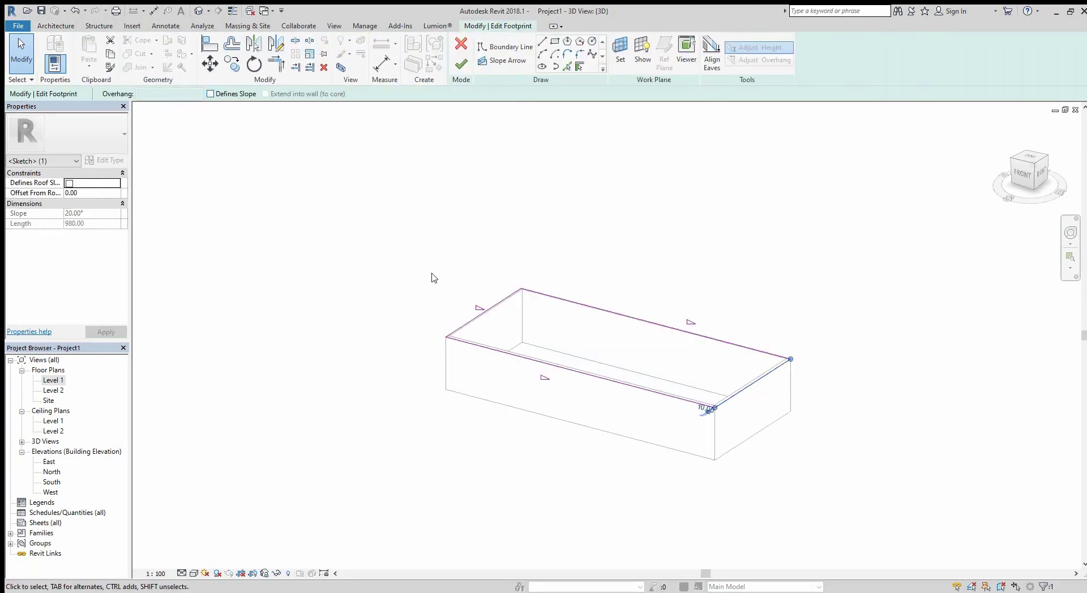
left_click(473, 320)
left_click(238, 98)
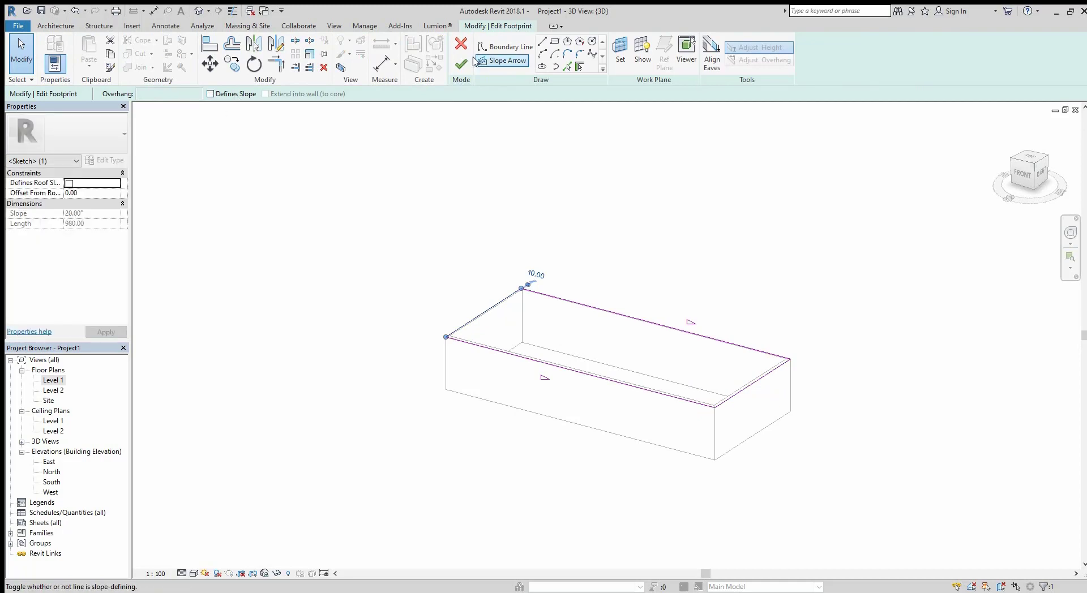
left_click(461, 64)
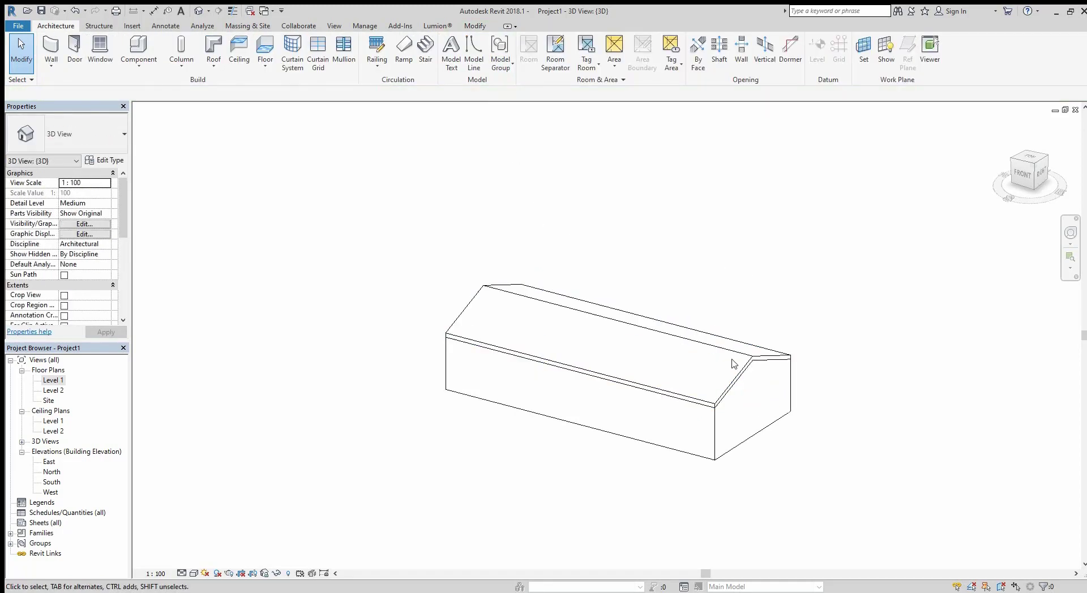
- Push the gable roof's back footprint edge outward for overhanging eaves and view it in 3D
scroll(702, 357, "down", 2)
left_click(651, 328)
double_click(665, 381)
left_click(664, 383)
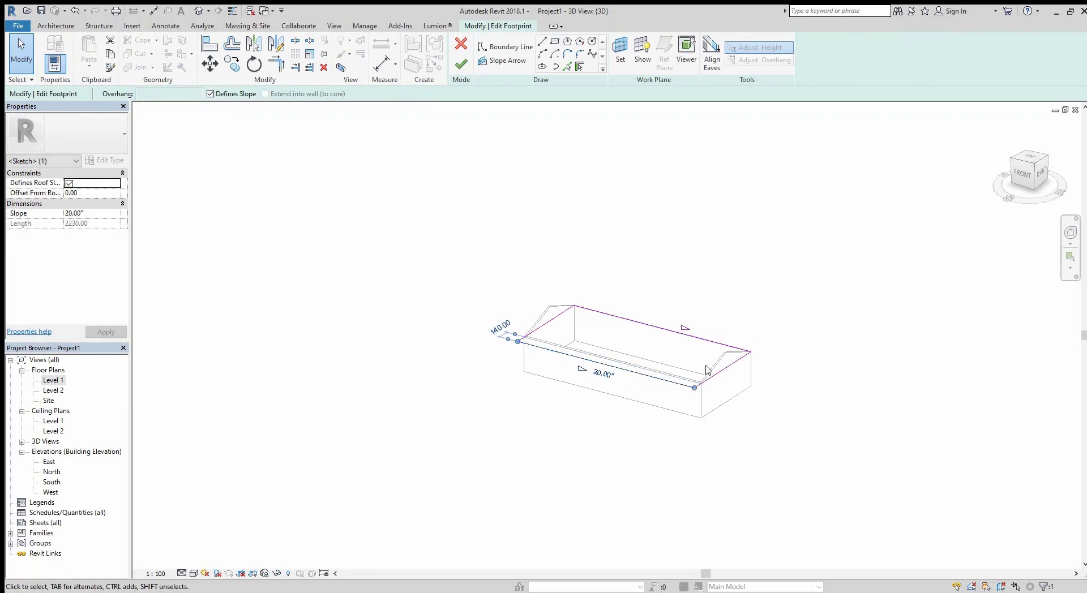
left_click(718, 346)
left_click_drag(723, 350, 731, 343)
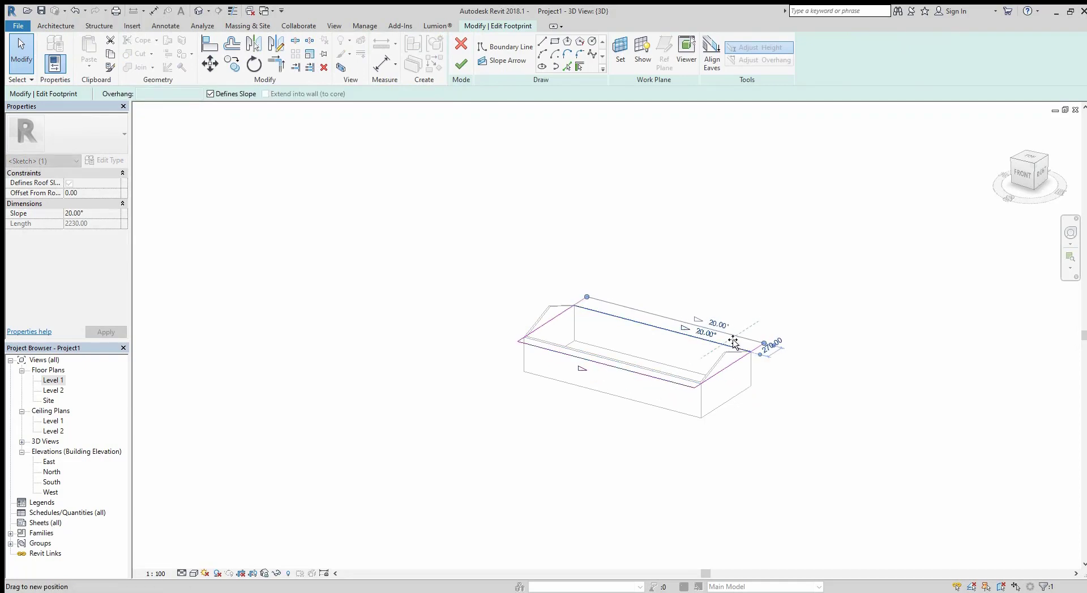
left_click(461, 64)
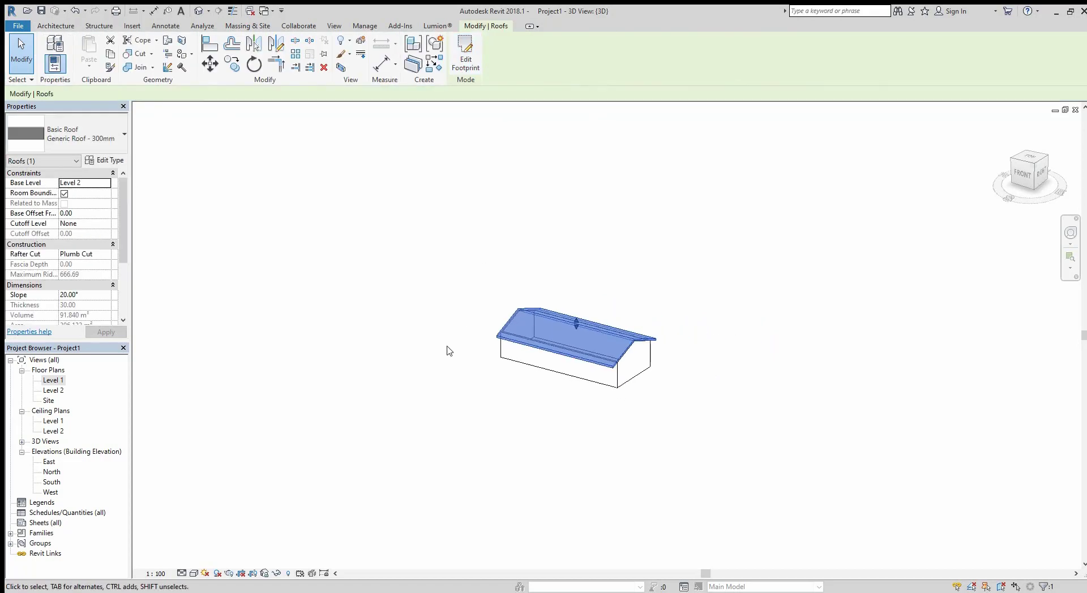
mouse_move(446, 351)
middle_mouse_down("shift")
mouse_move(628, 369)
mouse_move(441, 340)
mouse_move(607, 371)
middle_mouse_up("shift")
key("Escape")
- Place a door in the left wall on the Level 1 plan
double_click(45, 381)
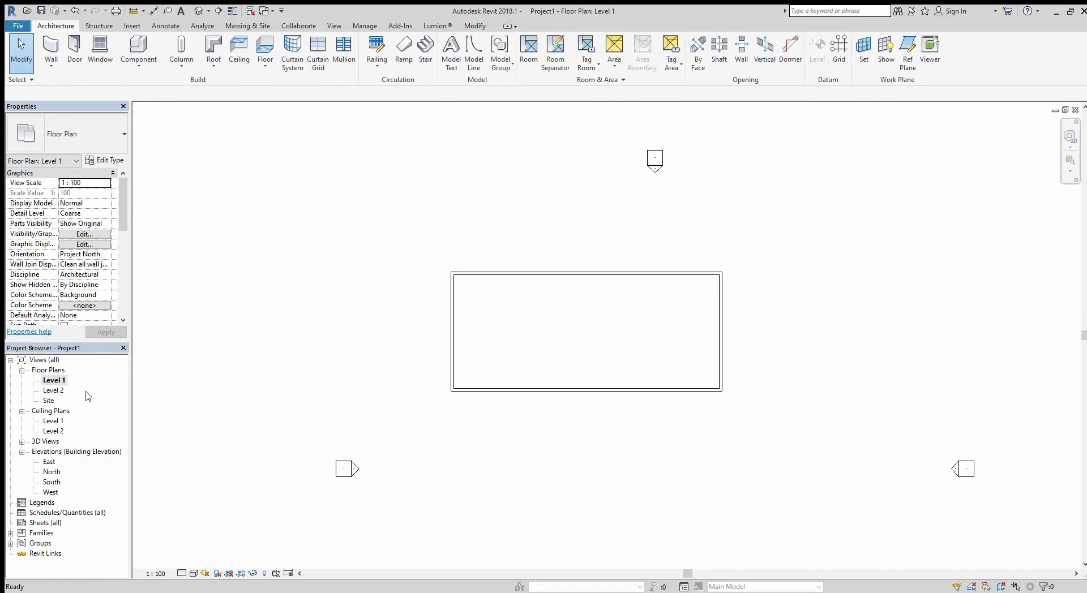
left_click(51, 46)
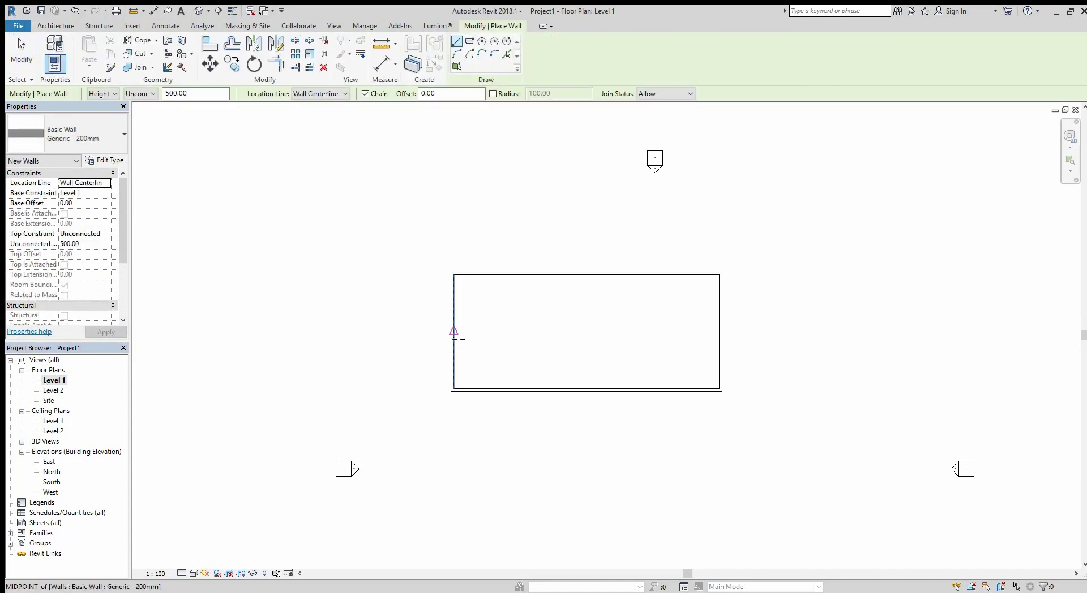
key("Escape")
left_click(75, 48)
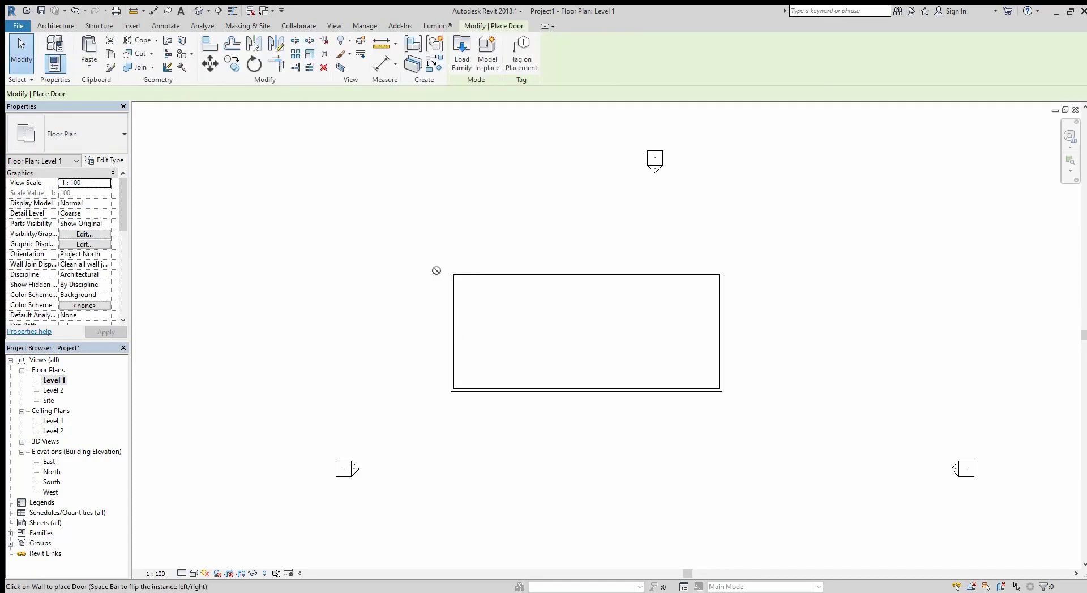
left_click(452, 341)
scroll(453, 343, "up", 2)
key("Escape")
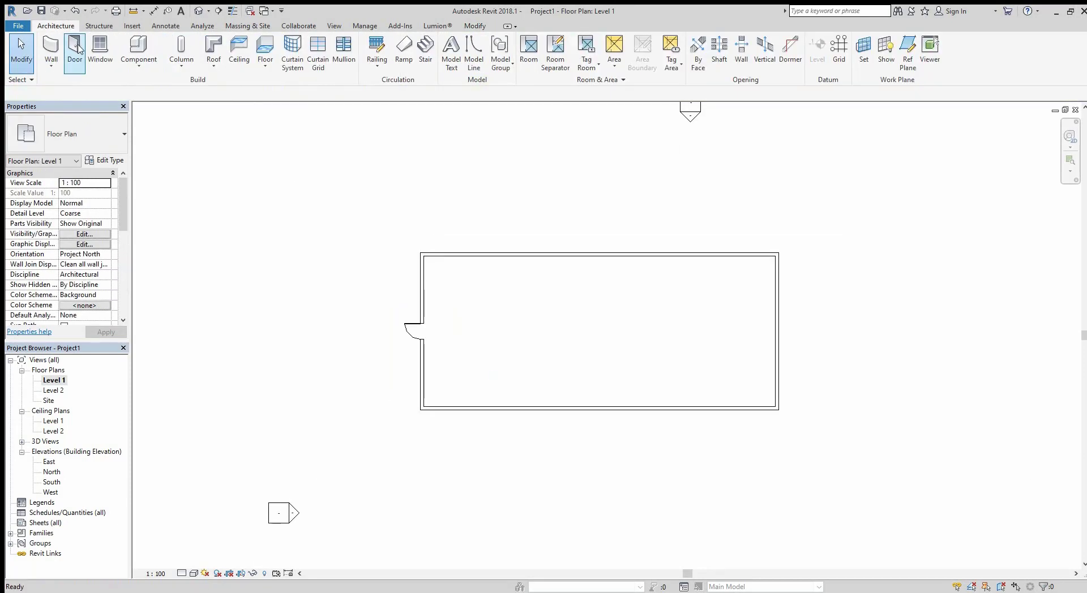
- Place windows in the top and bottom walls
left_click(100, 48)
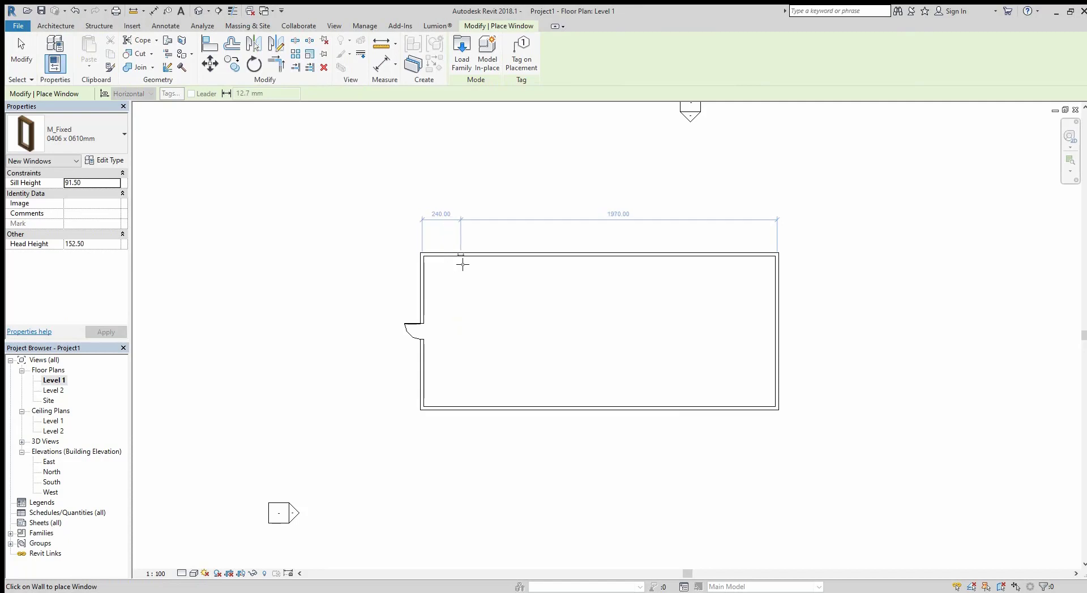
left_click(460, 261)
left_click(484, 414)
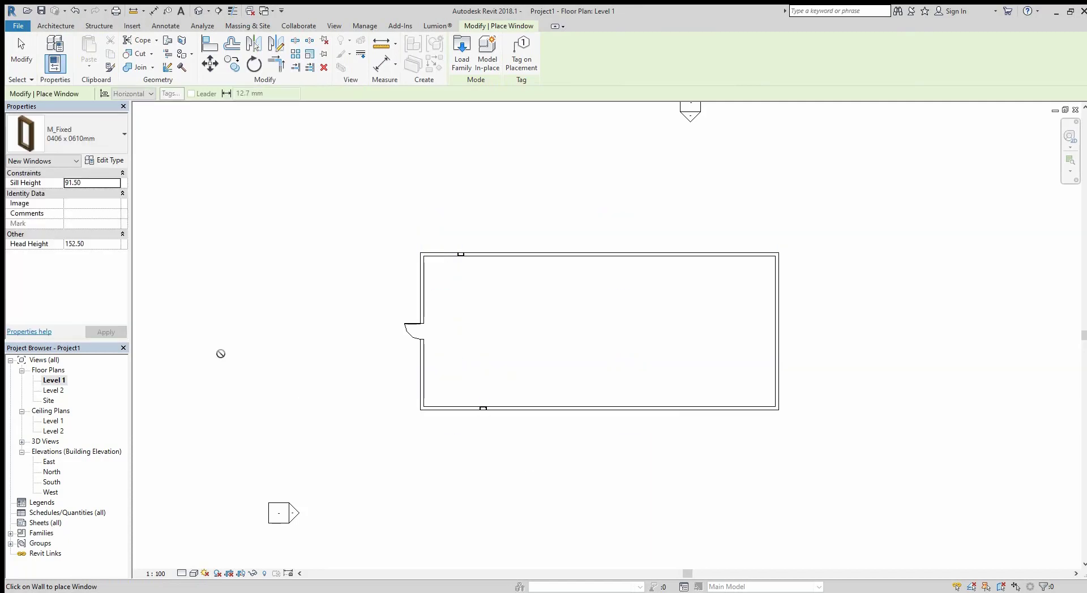
left_click(22, 54)
- Draw Storefront curtain wall segments along the right and top walls
left_click(49, 51)
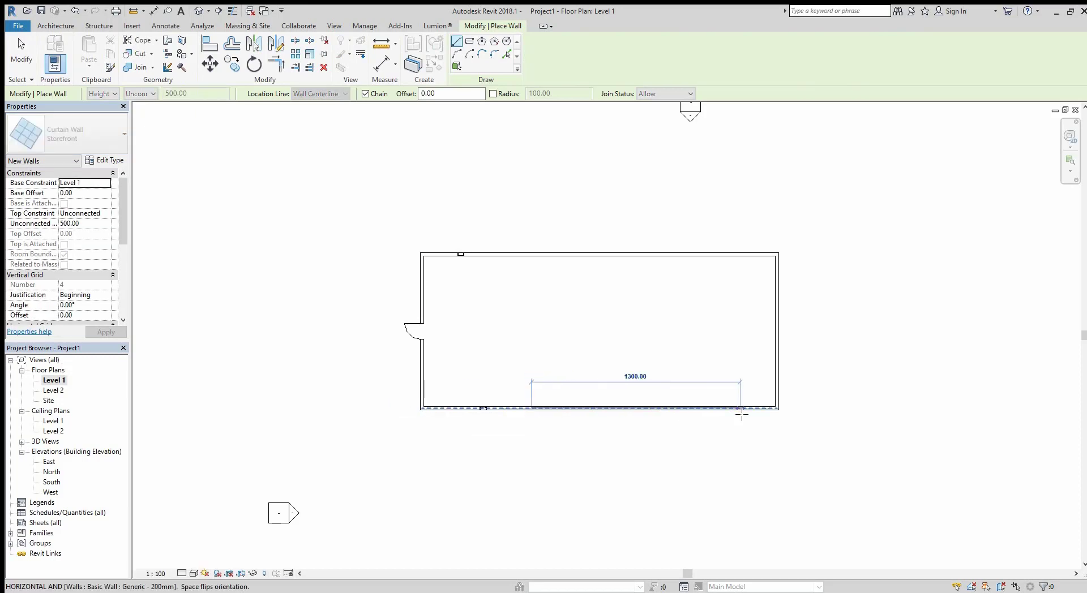
left_click(777, 356)
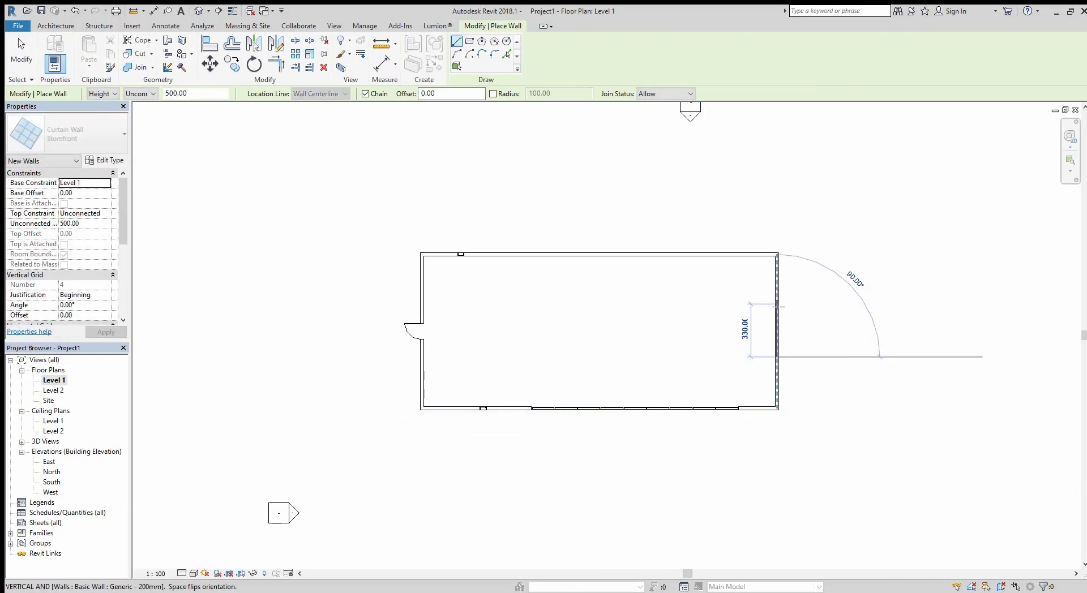
left_click(777, 299)
key("Escape")
left_click(640, 254)
left_click(722, 254)
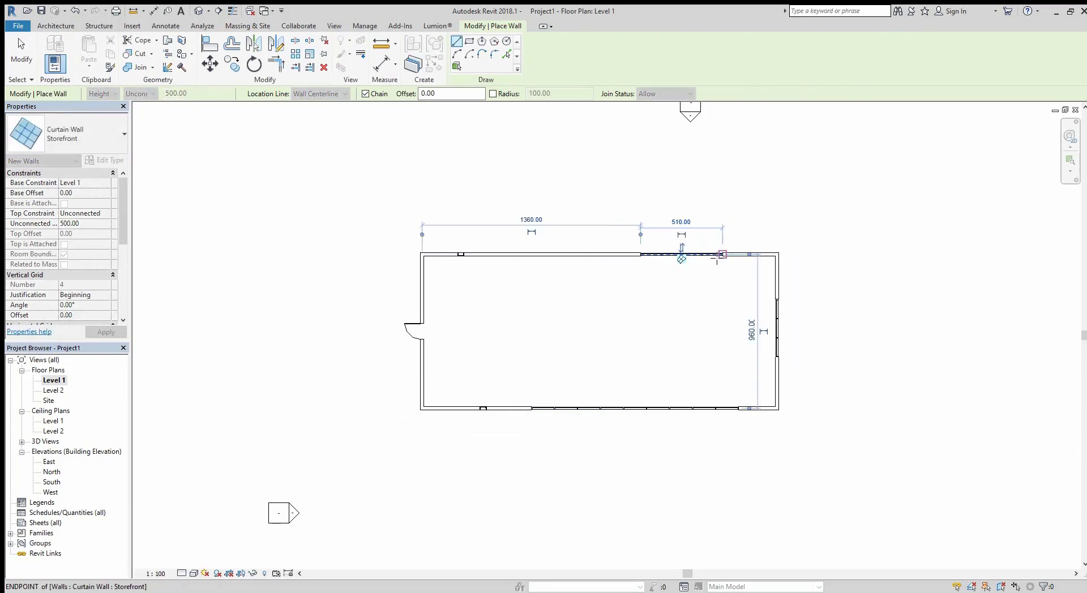
key("Escape")
key("Escape")
- Review the glazed house in 3D from a low side view, then return to Level 1
scroll(361, 282, "down", 1)
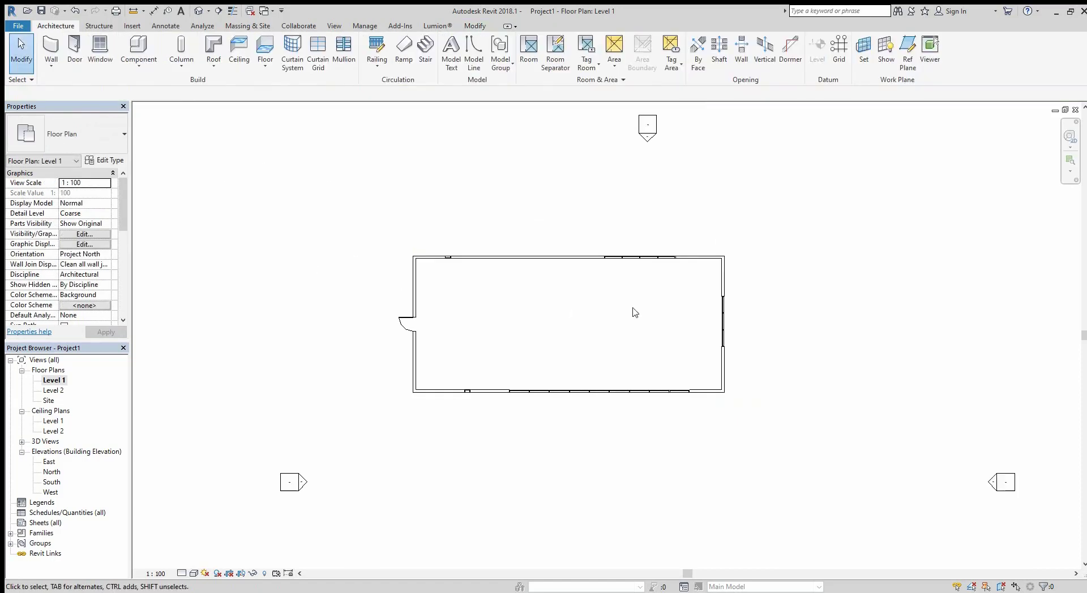
left_click(218, 11)
scroll(510, 328, "up", 3)
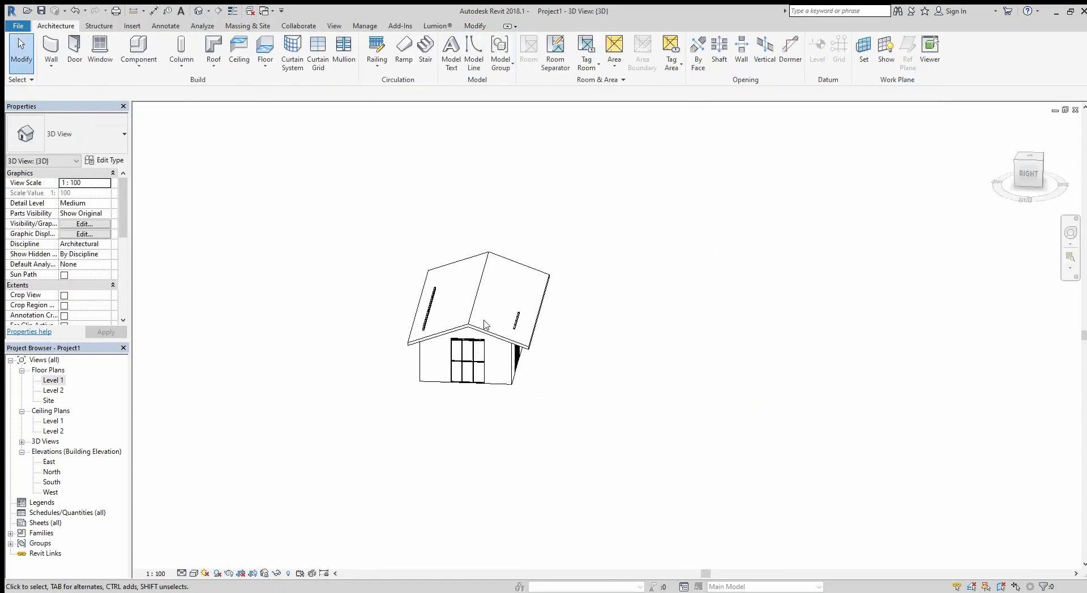
scroll(536, 336, "up", 2)
mouse_move(536, 337)
middle_mouse_down("shift")
mouse_move(475, 307)
mouse_move(546, 372)
mouse_move(177, 387)
middle_mouse_up("shift")
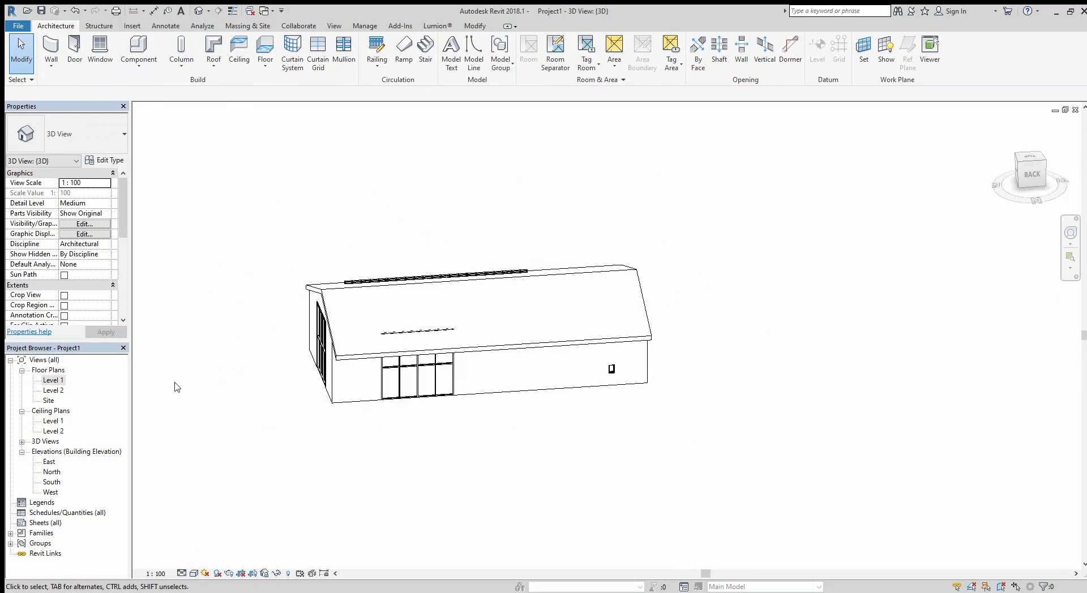
double_click(53, 380)
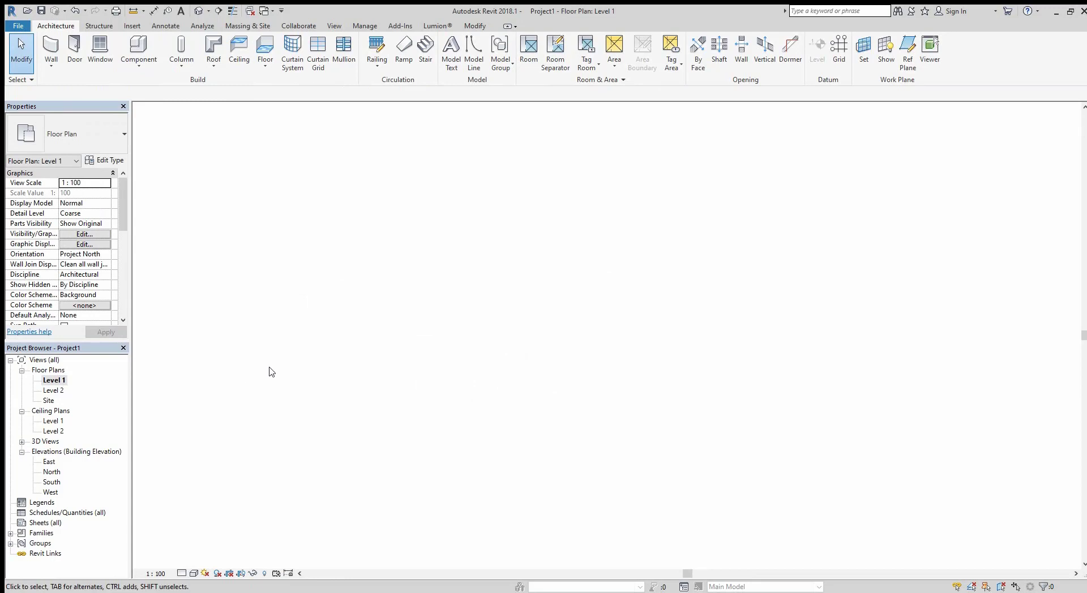
- Add a floor with a rectangular boundary spanning the wall corners
left_click(264, 45)
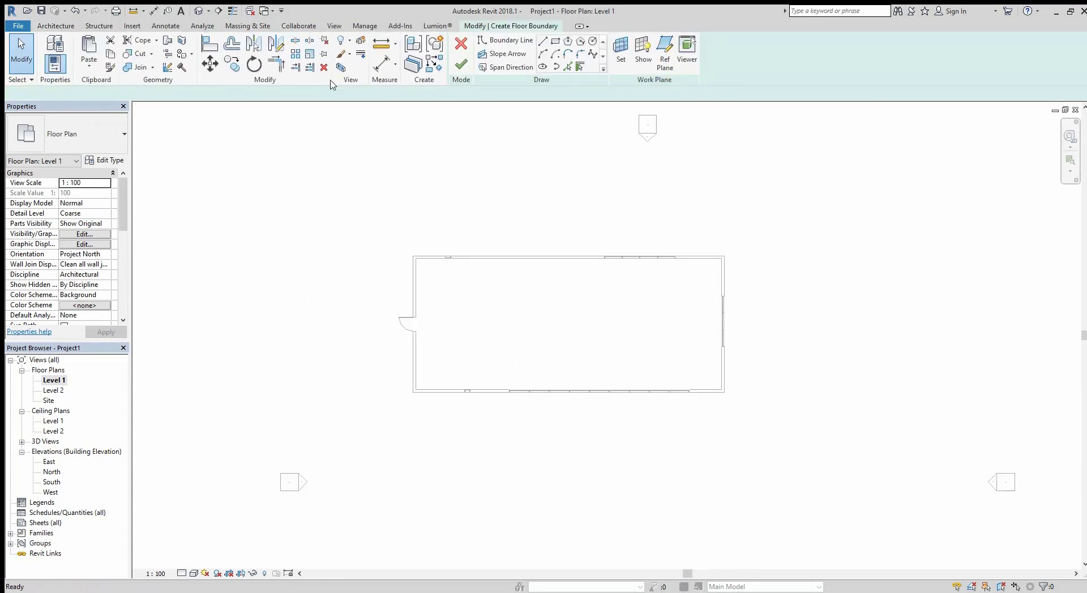
left_click(555, 41)
left_click(414, 257)
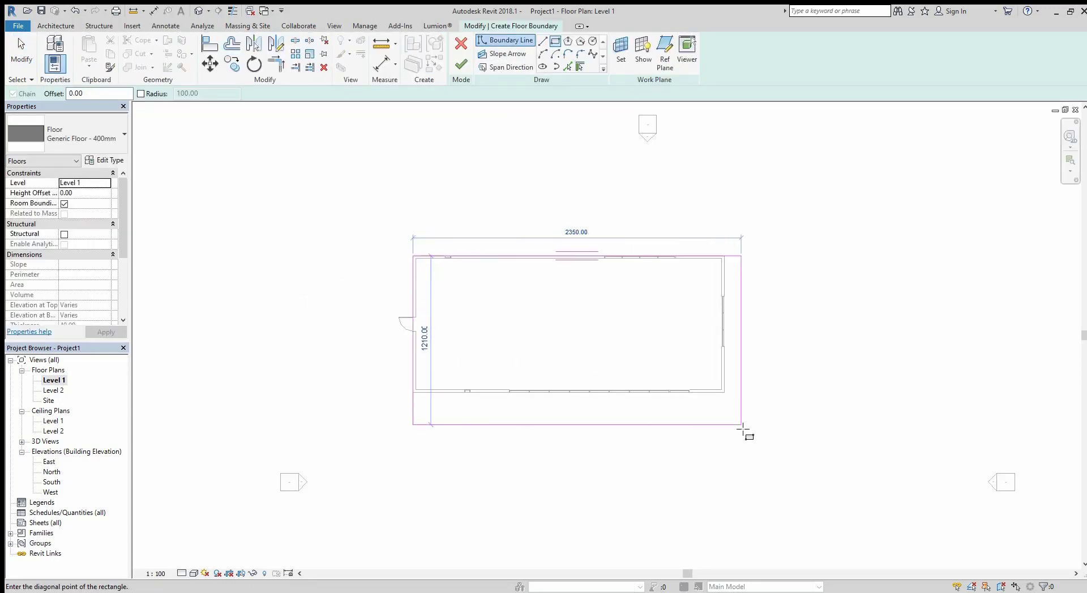
left_click(724, 392)
left_click(461, 64)
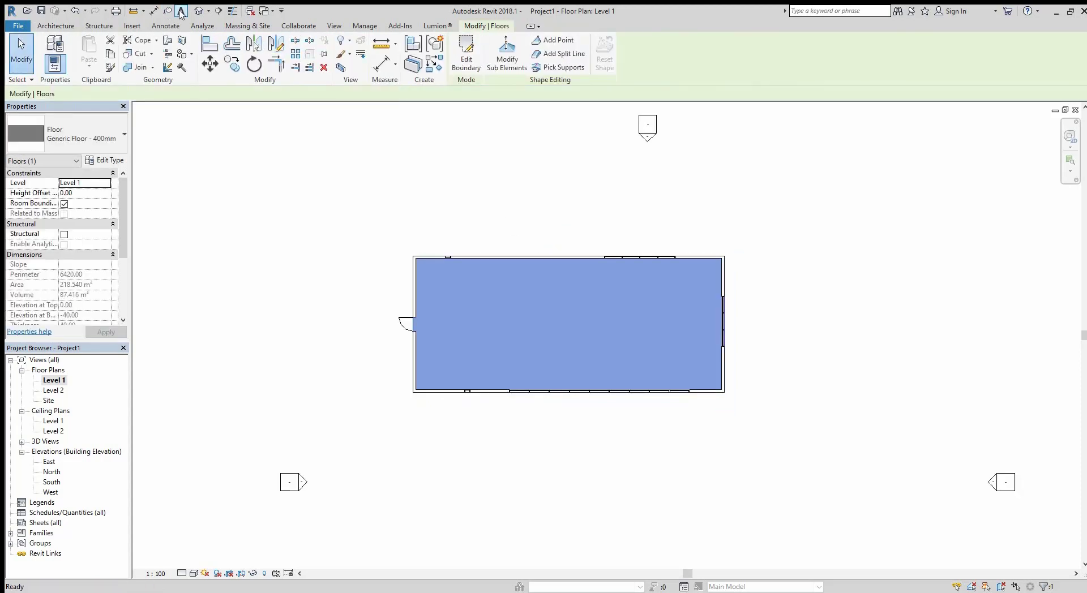
- Orbit the house in 3D, then crossing-select and delete the entire model
left_click(198, 11)
mouse_move(544, 357)
middle_mouse_down("shift")
mouse_move(639, 183)
mouse_move(558, 197)
middle_mouse_up("shift")
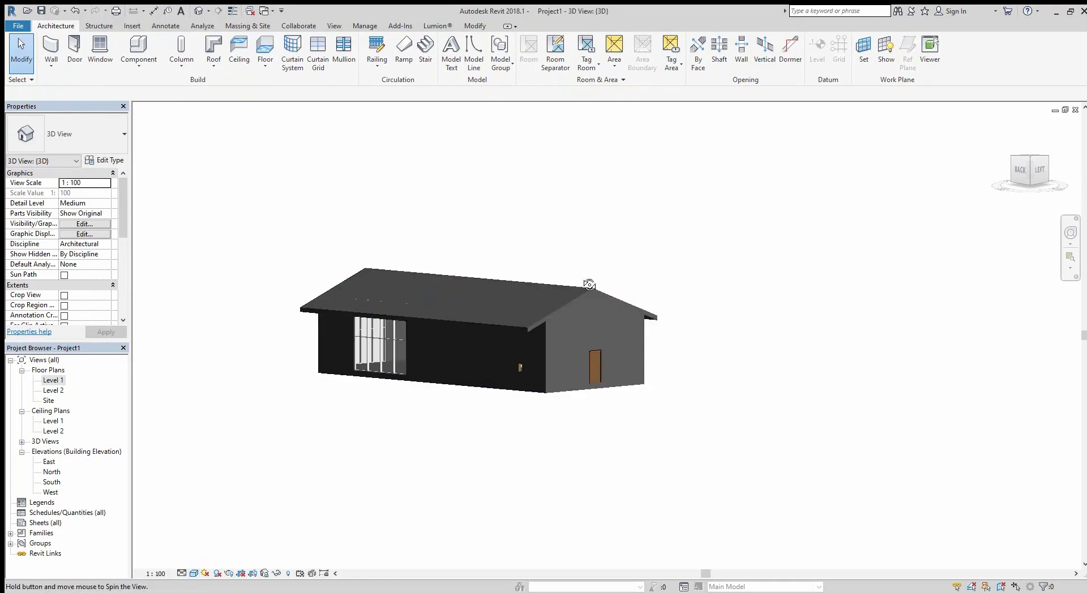
mouse_move(651, 381)
middle_mouse_down("shift")
mouse_move(128, 363)
mouse_move(822, 298)
middle_mouse_up("shift")
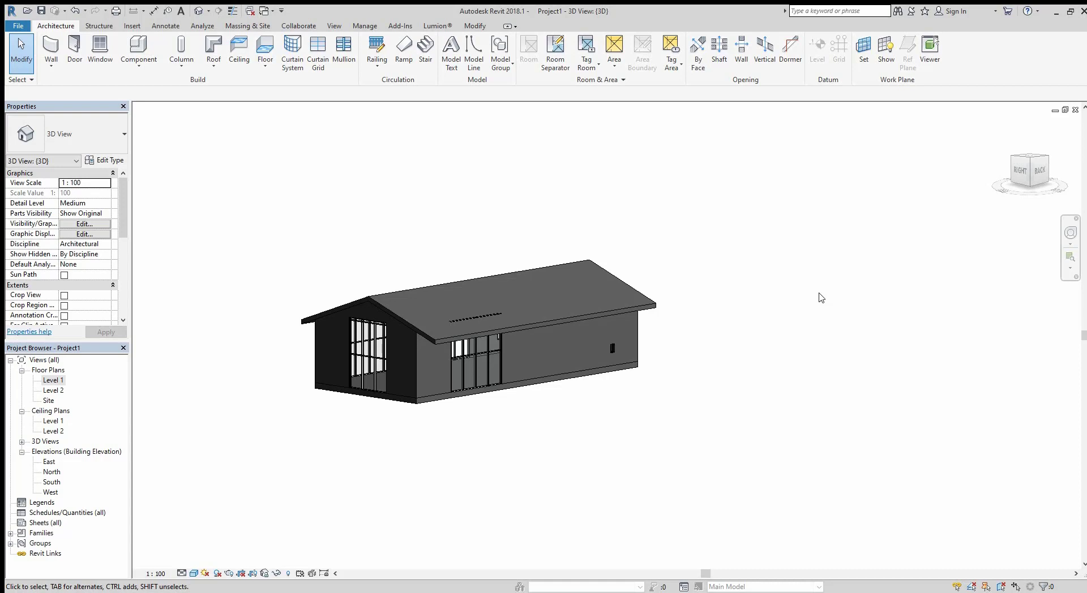
scroll(483, 341, "up", 3)
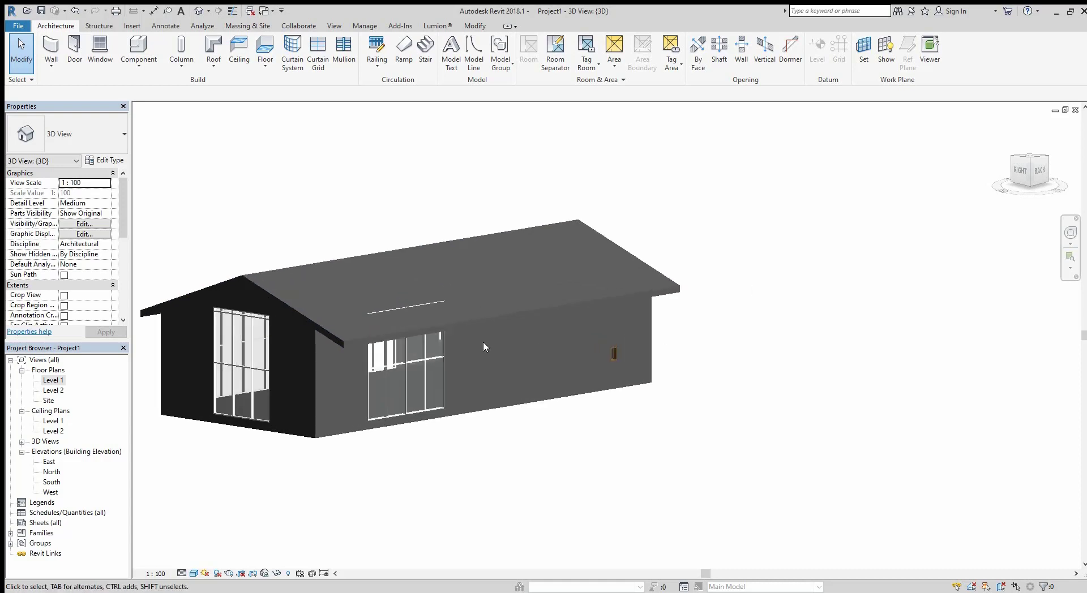
scroll(498, 311, "down", 1)
scroll(613, 379, "down", 1)
scroll(704, 401, "down", 1)
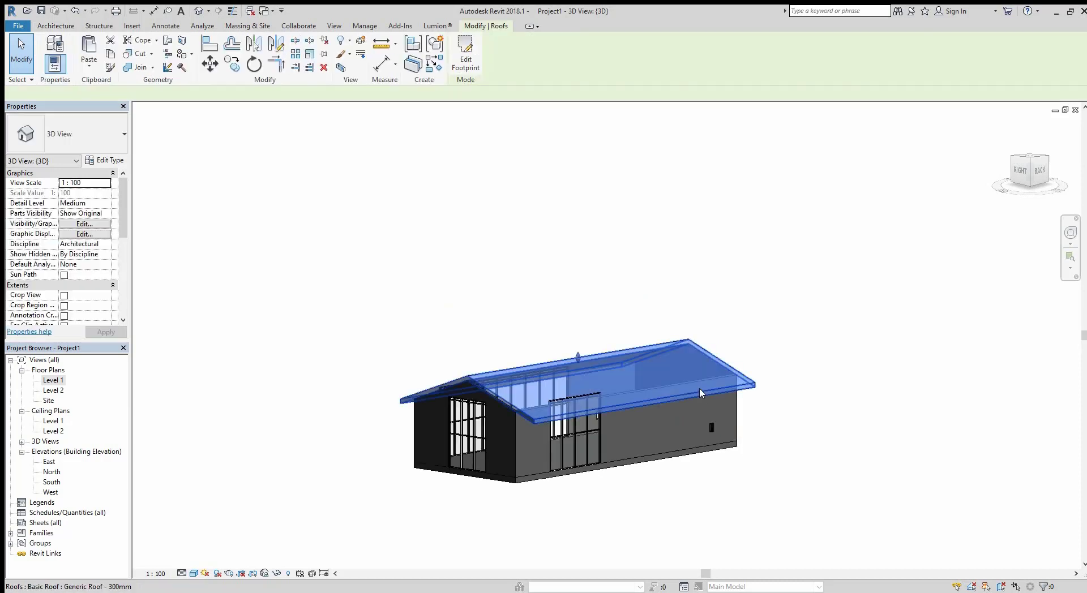
mouse_move(699, 389)
middle_mouse_down("shift")
mouse_move(524, 419)
mouse_move(408, 296)
mouse_move(672, 451)
mouse_move(745, 460)
mouse_move(828, 532)
middle_mouse_up("shift")
mouse_move(828, 532)
left_mouse_down()
mouse_move(449, 332)
mouse_move(410, 286)
left_mouse_up()
key("Delete")
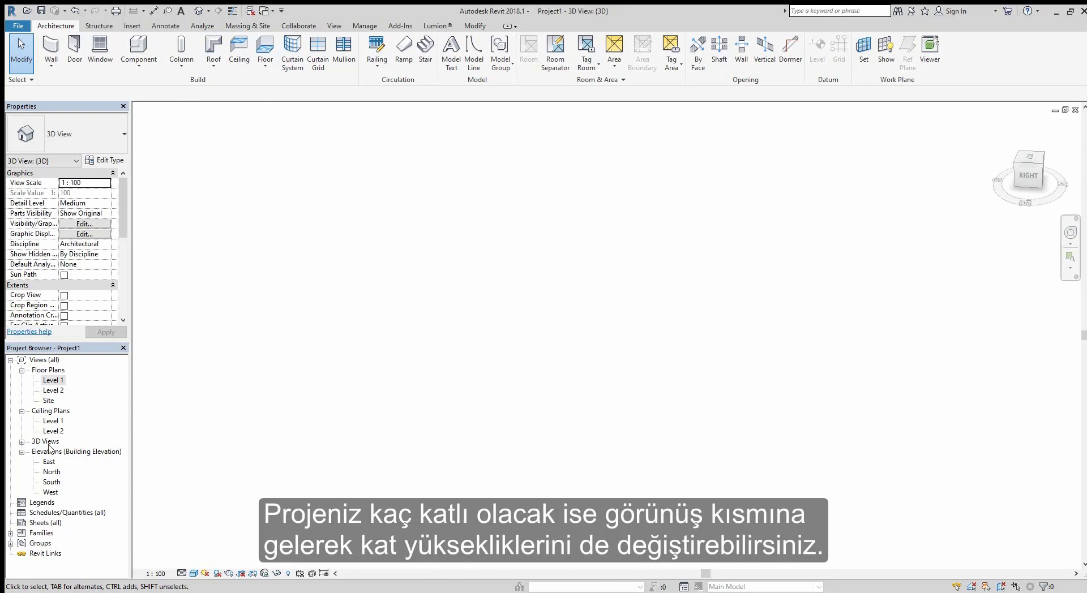
- On the East elevation, rename Level 2 to 1.KAT and Level 1 to ZEMİN KAT, with matching views
double_click(49, 462)
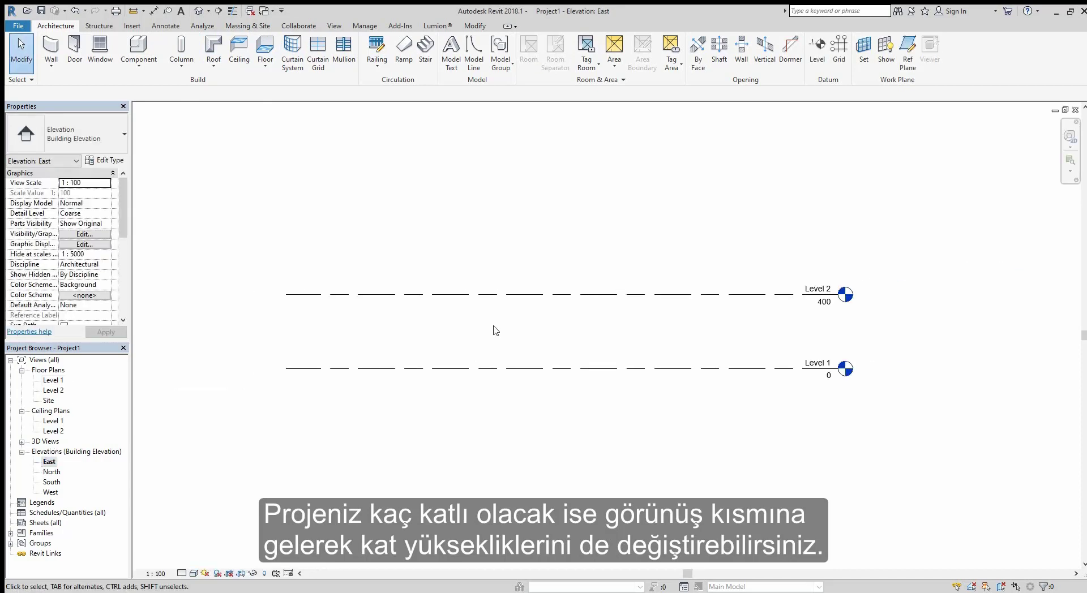
middle_click_drag(780, 327, 477, 369)
scroll(478, 369, "up", 3)
double_click(551, 306)
type("1.K")
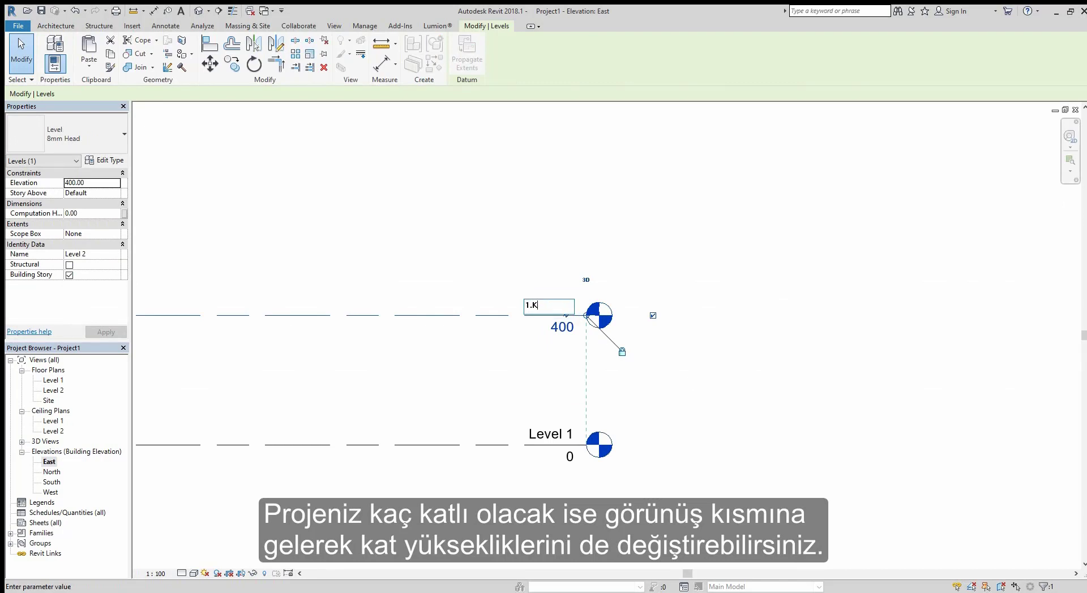
type("AT")
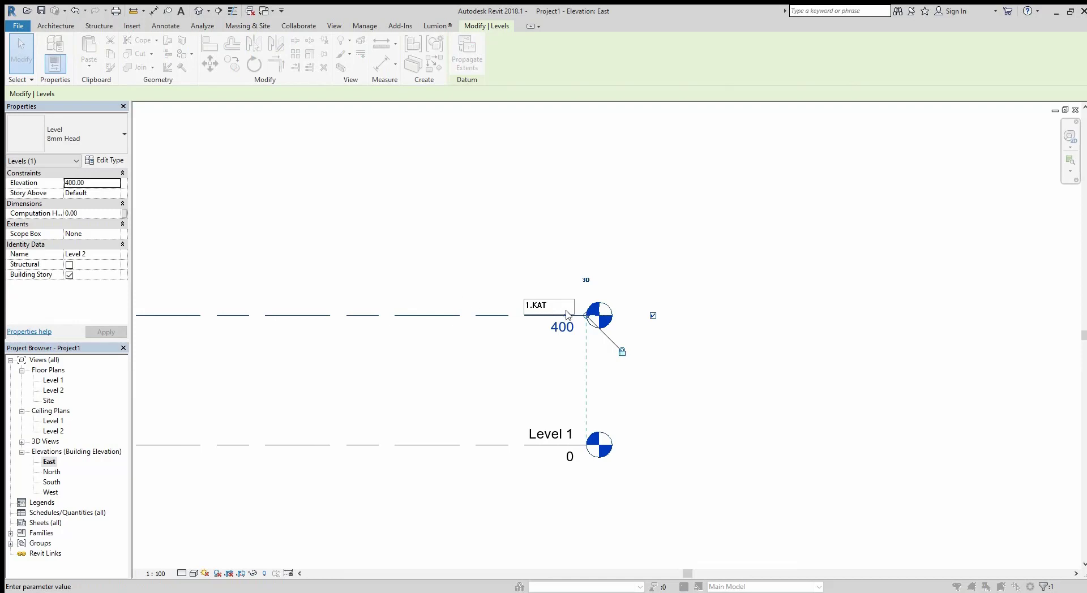
left_click(543, 436)
left_click(542, 436)
type("ZEMİN KAT")
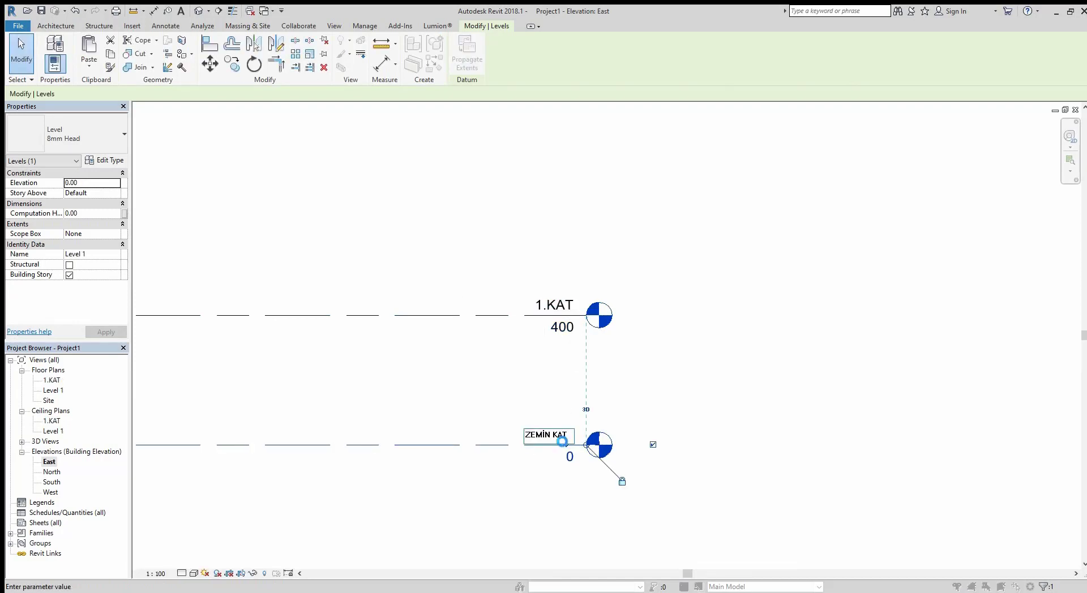
key("Return")
left_click(715, 368)
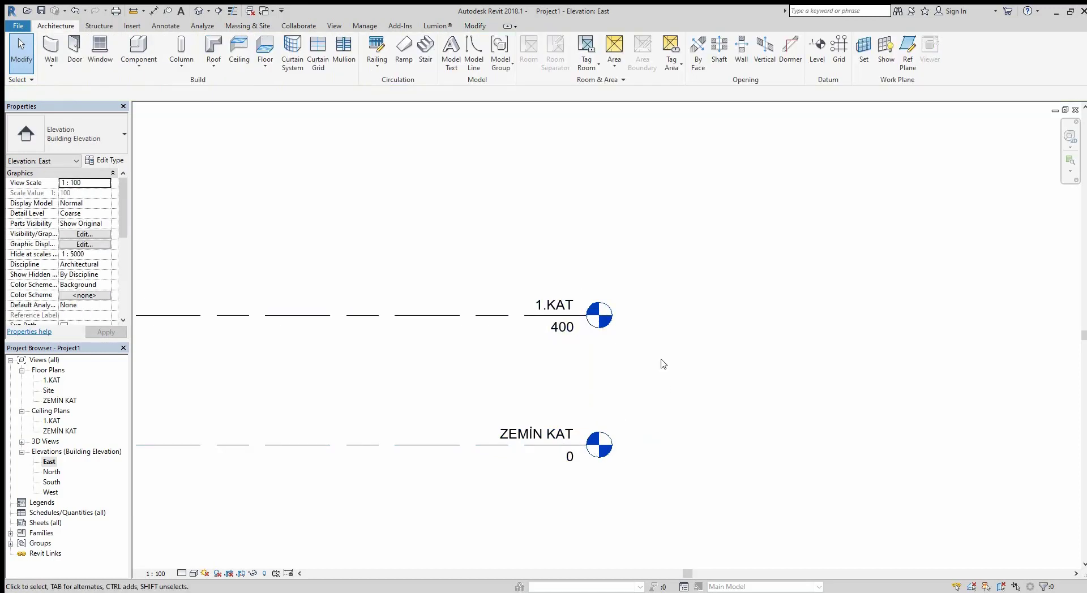
- Select the 1.KAT level and begin moving it with MV
left_click(599, 315)
key("m")
key("v")
left_click(716, 309)
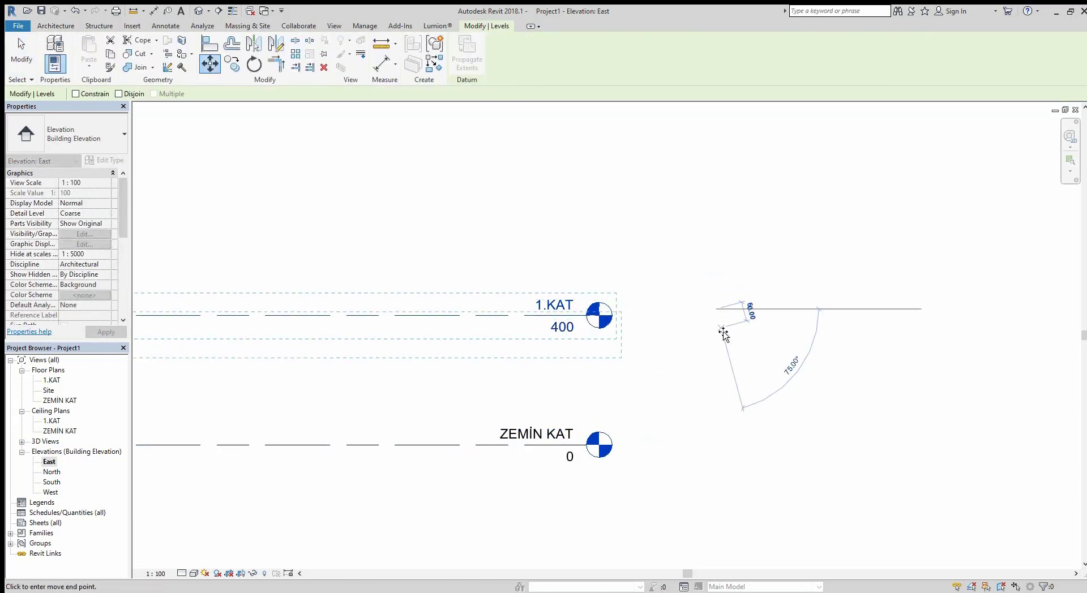
- Move the 1.KAT level down 100 so it sits at 300
left_click(718, 351)
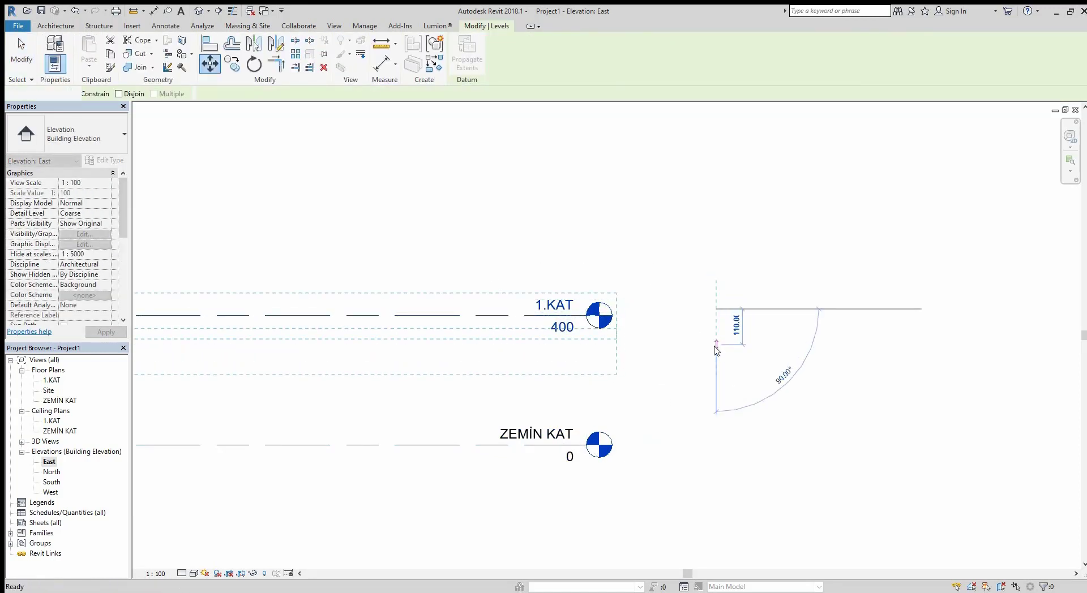
left_click(589, 348)
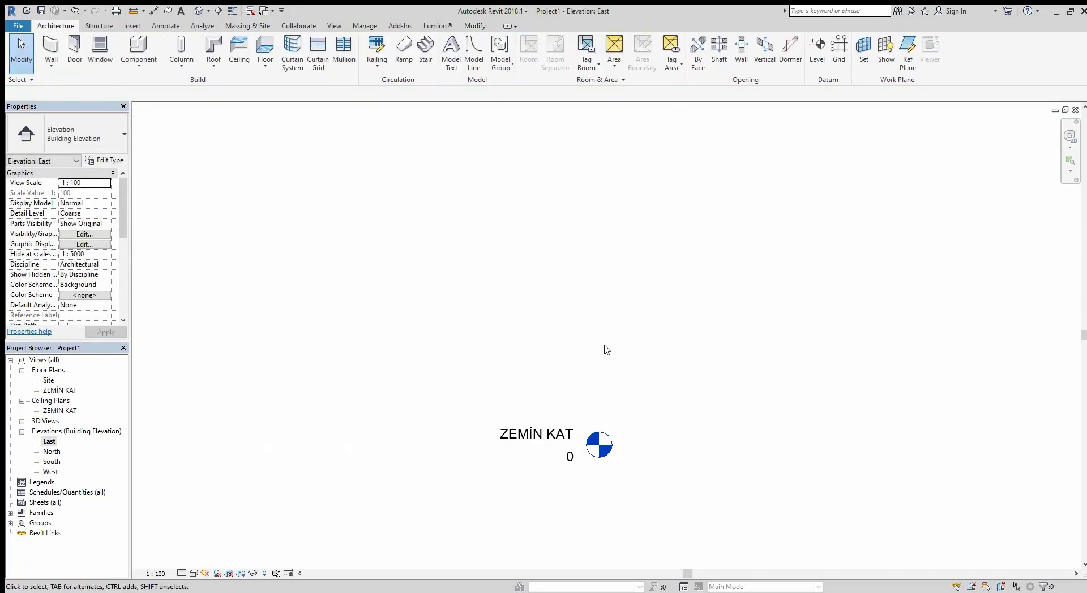
left_click(581, 297)
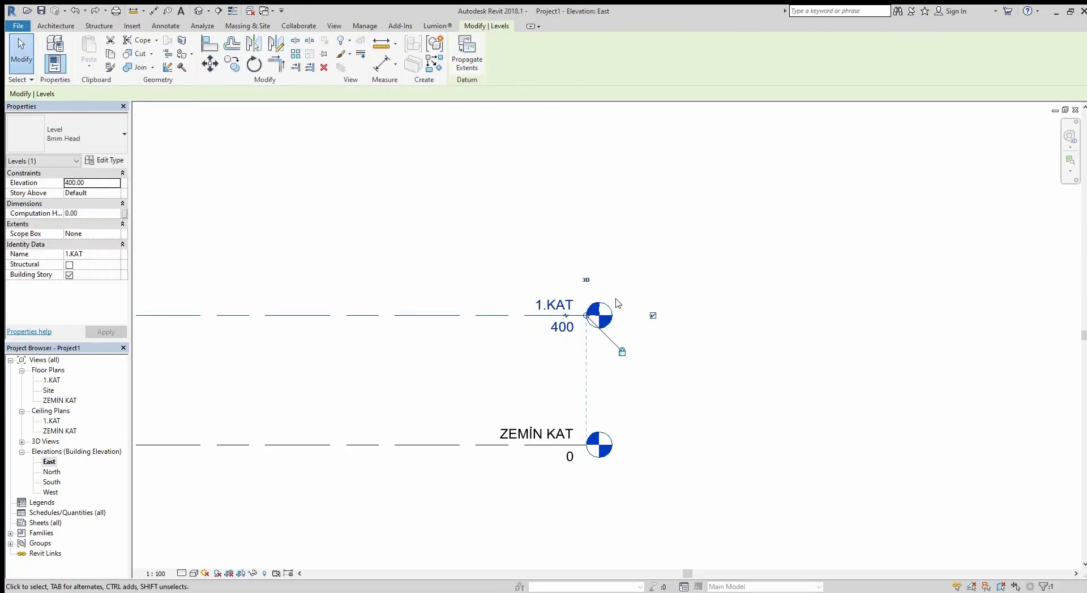
key("m")
key("v")
left_click(753, 249)
type("100")
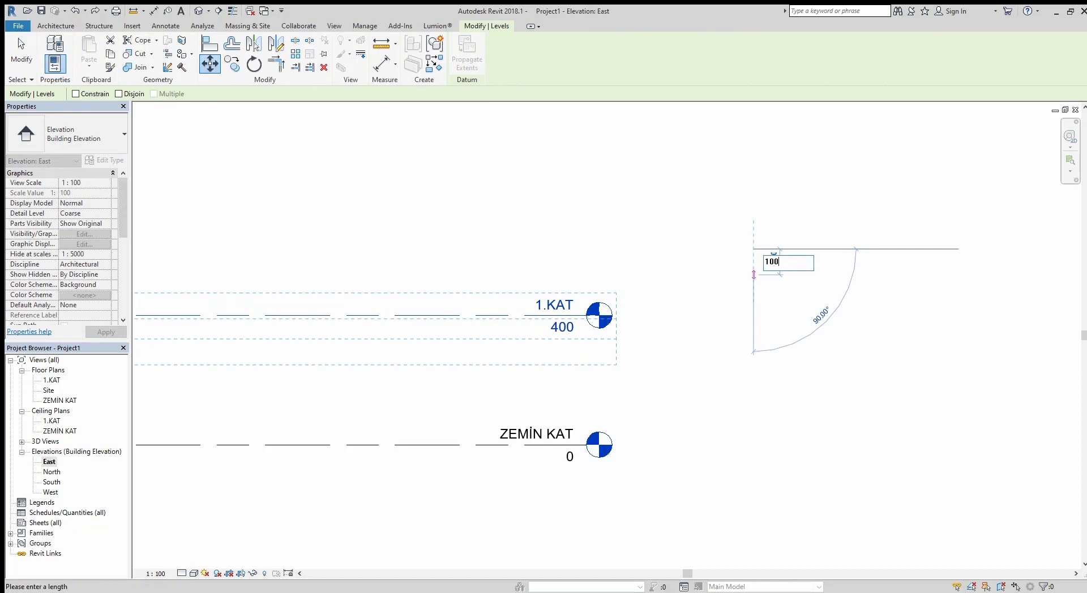
key("Return")
key("Escape")
- Copy 1.KAT 300 upward to create Level 3 at 600
left_click(566, 347)
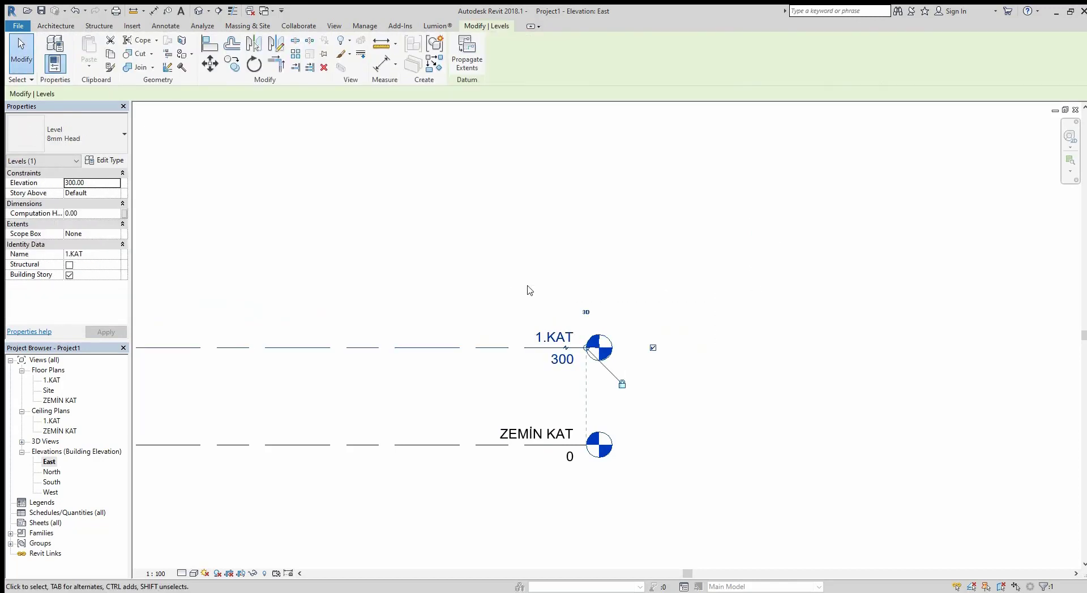
key("c")
key("o")
left_click(729, 396)
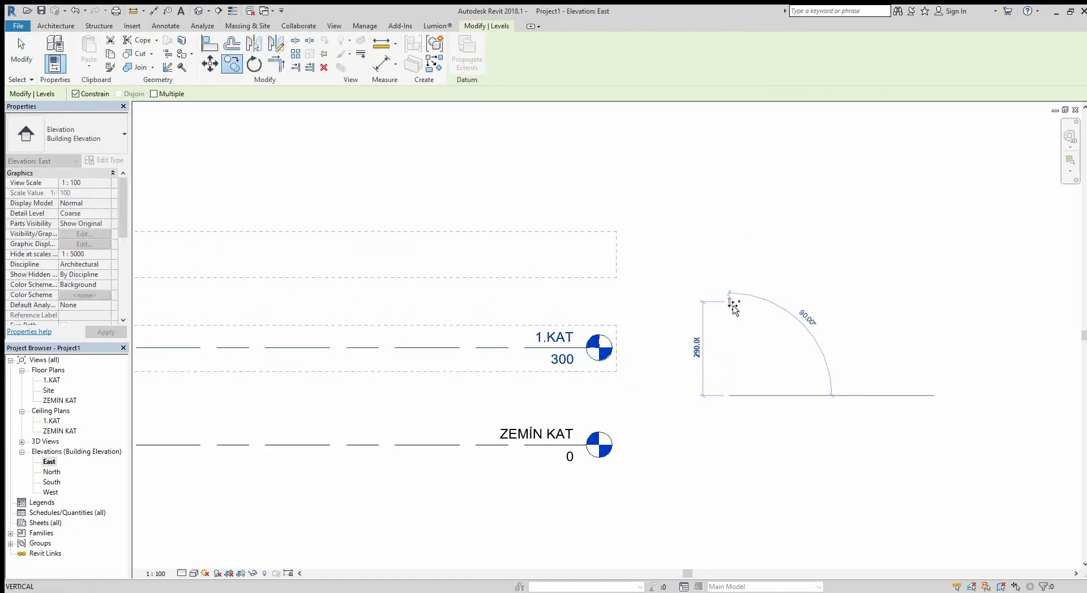
type("300")
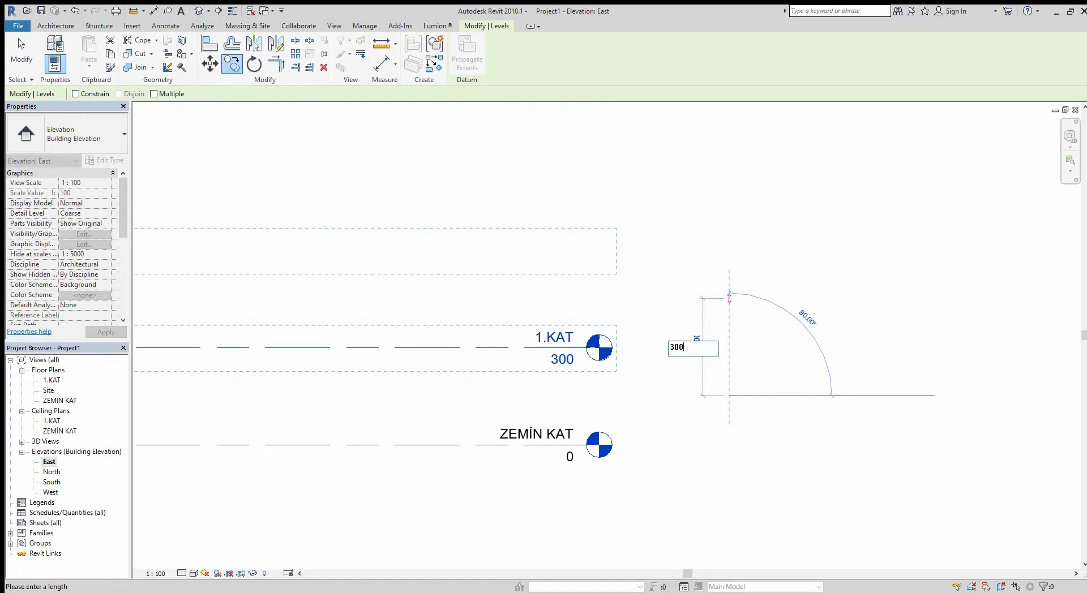
key("Return")
key("Escape")
left_click(529, 251)
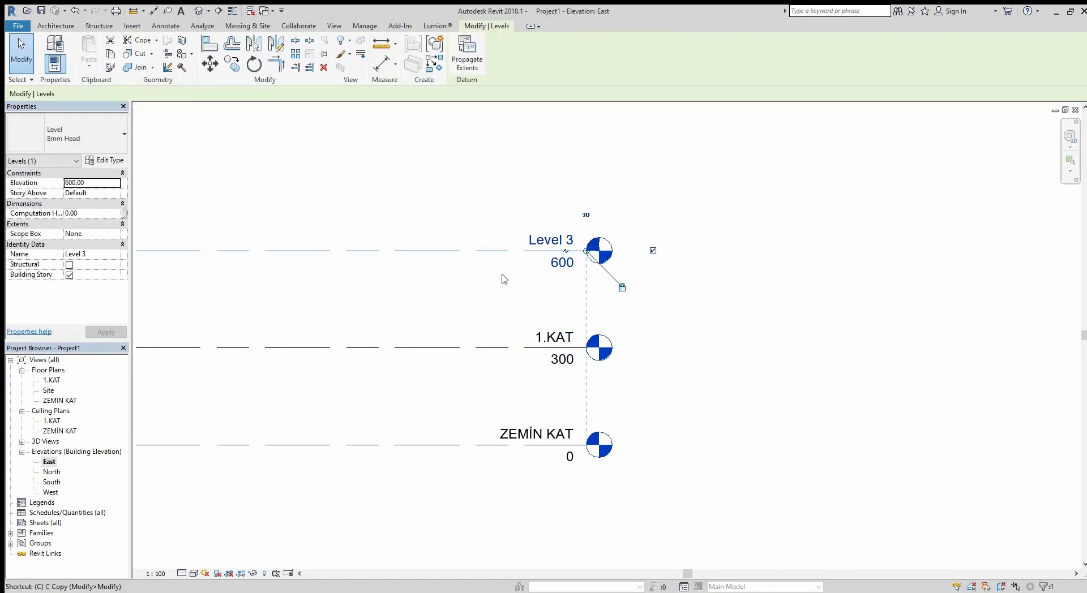
- Copy the level upward twice to add new levels at 900 and 1200
key("c")
key("o")
left_click(474, 348)
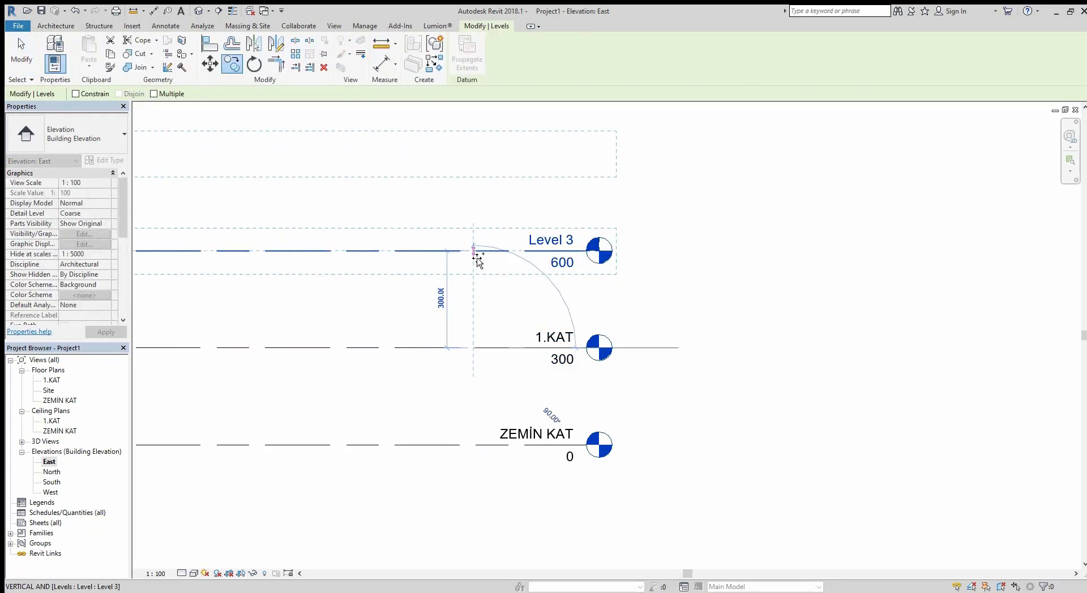
left_click(477, 258)
scroll(504, 300, "down", 2)
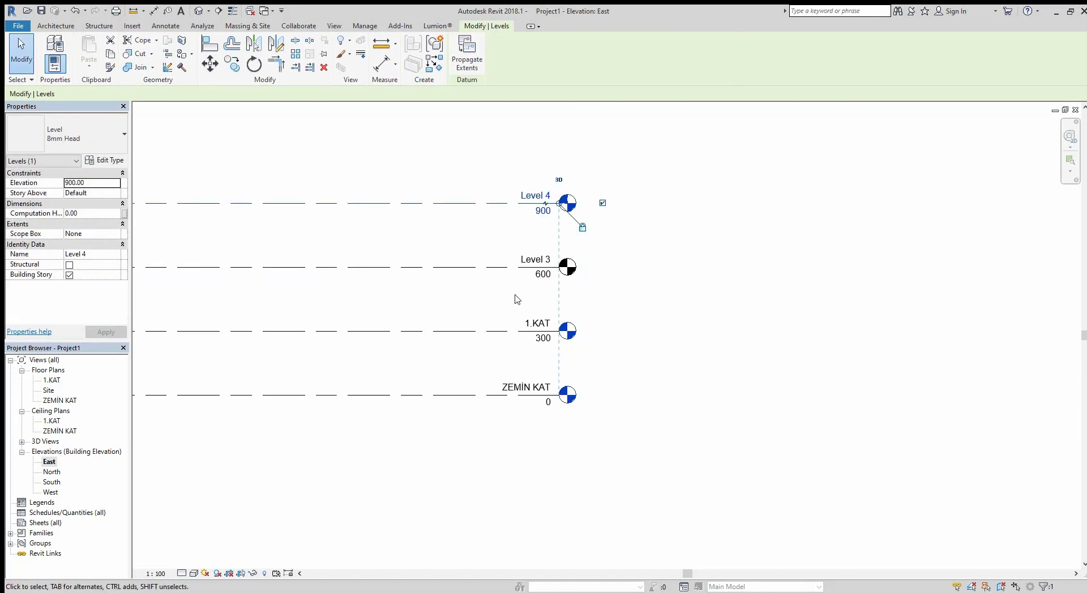
left_click(495, 267)
left_click(493, 203)
key("Escape")
- Rename the upper levels to 2. KAT, 3.KAT and 4.KAT, fixing the 3.KLAT typo
left_click(537, 267)
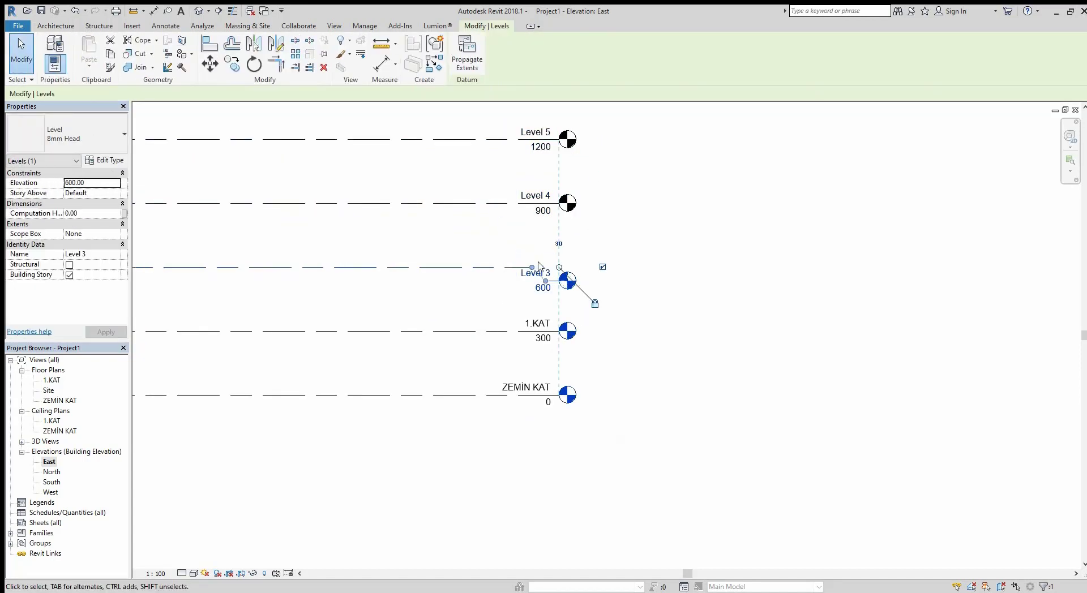
left_click(537, 274)
type("2. KA")
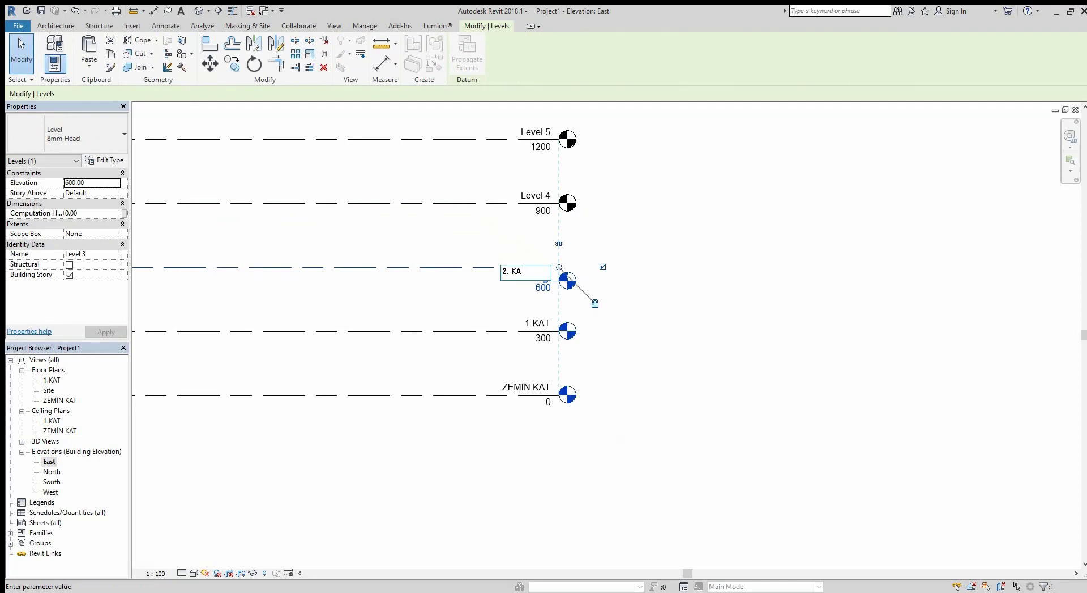
type("T")
key("Return")
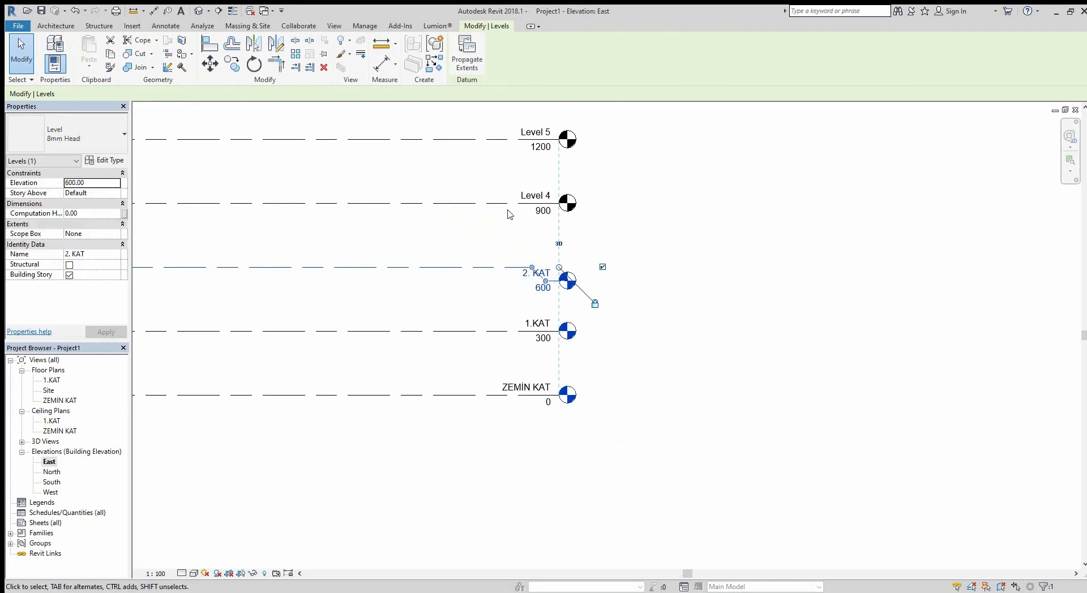
left_click(532, 196)
left_click(529, 195)
type("3.KLAT")
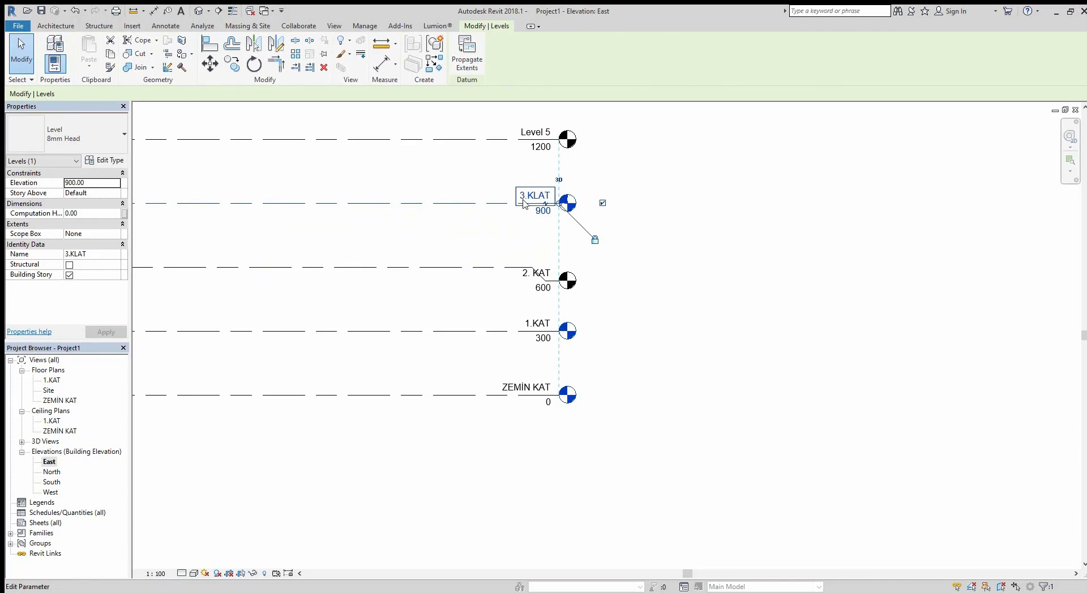
key("Return")
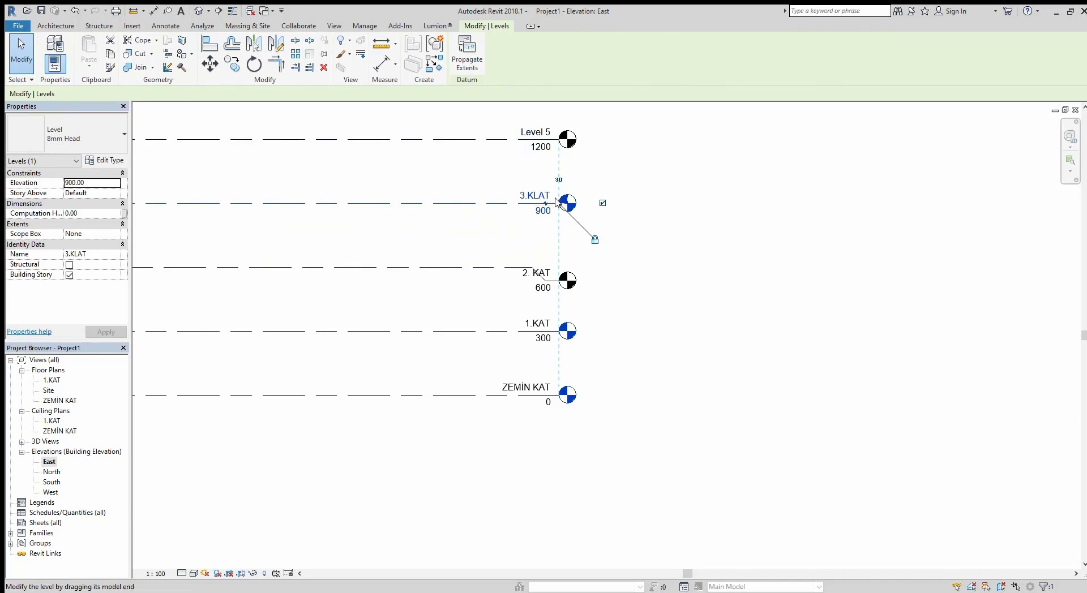
left_click(542, 201)
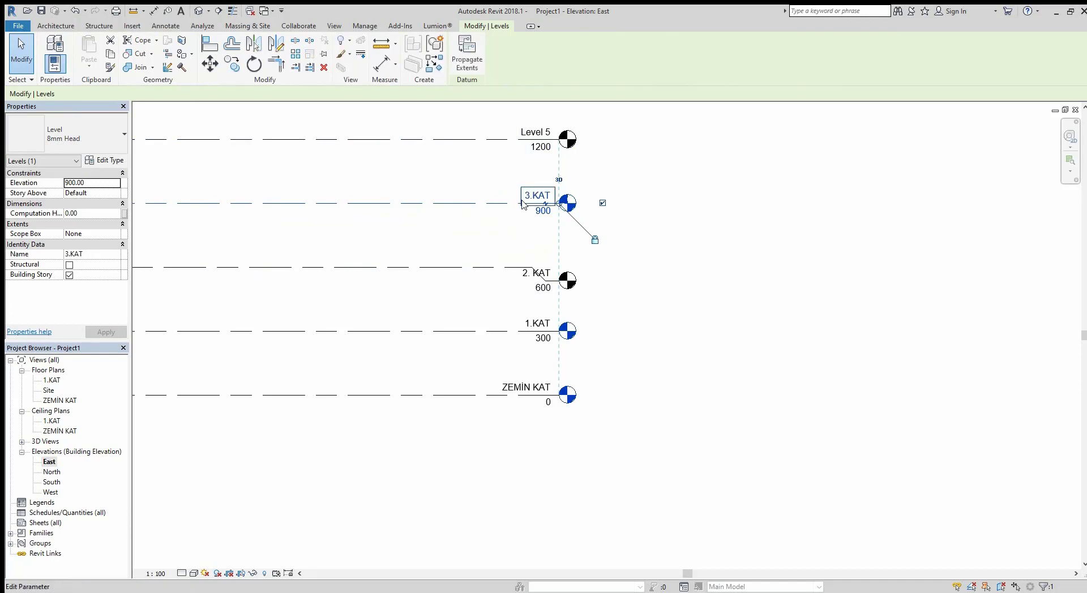
key("Return")
left_click(542, 135)
left_click(542, 135)
type("4.K")
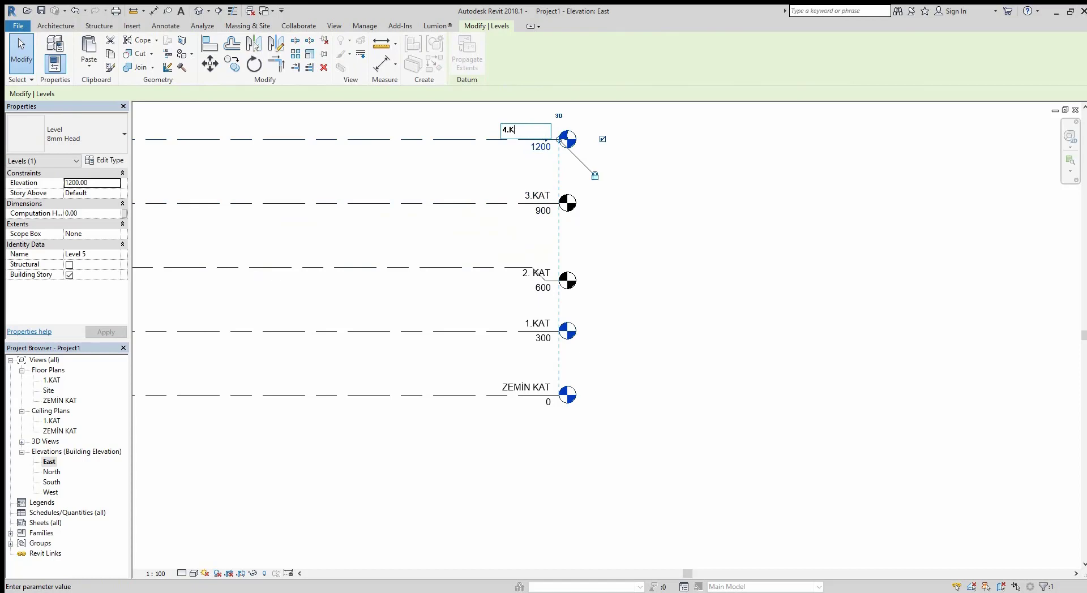
type("AT")
key("Return")
- Pan and zoom the East elevation so all five levels are visible
left_click(636, 248)
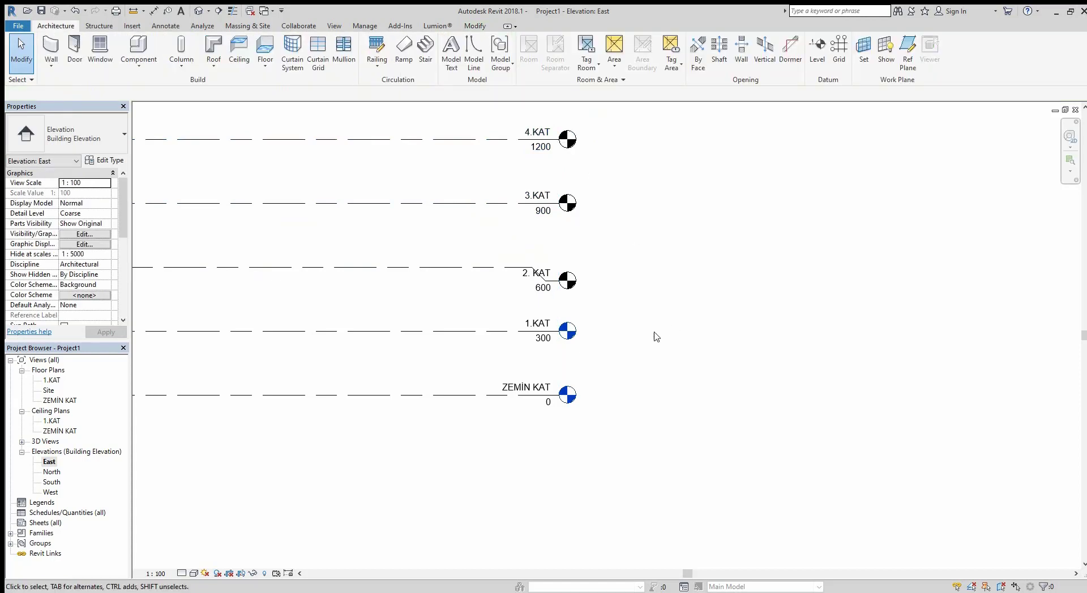
scroll(654, 337, "down", 1)
middle_click_drag(626, 234, 630, 335)
scroll(645, 419, "down", 1)
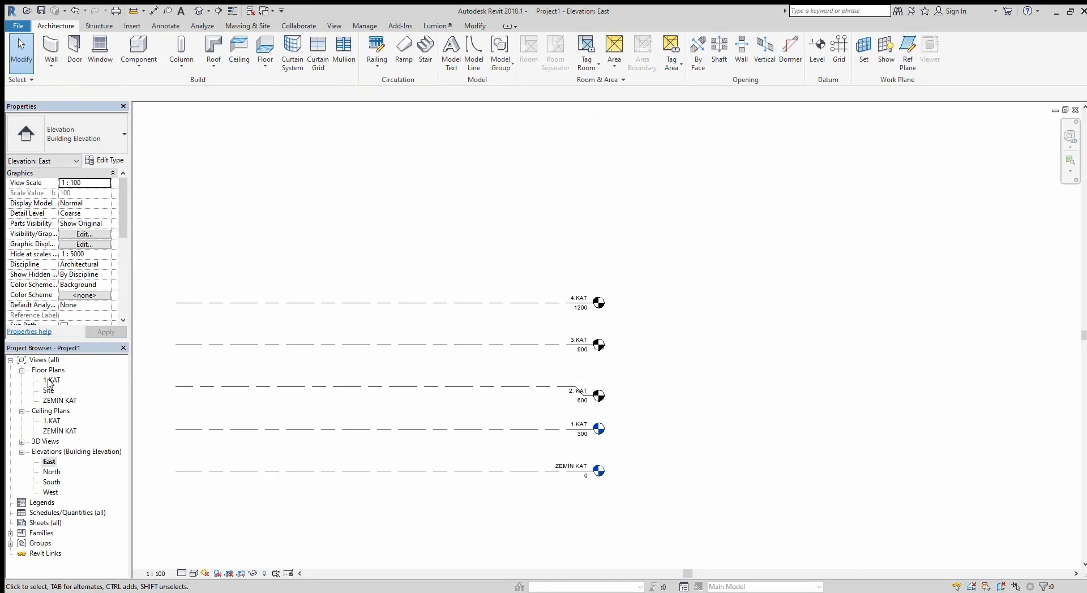
- Review the levels in the ZEMİN KAT plan and the East, North and West elevations
double_click(60, 400)
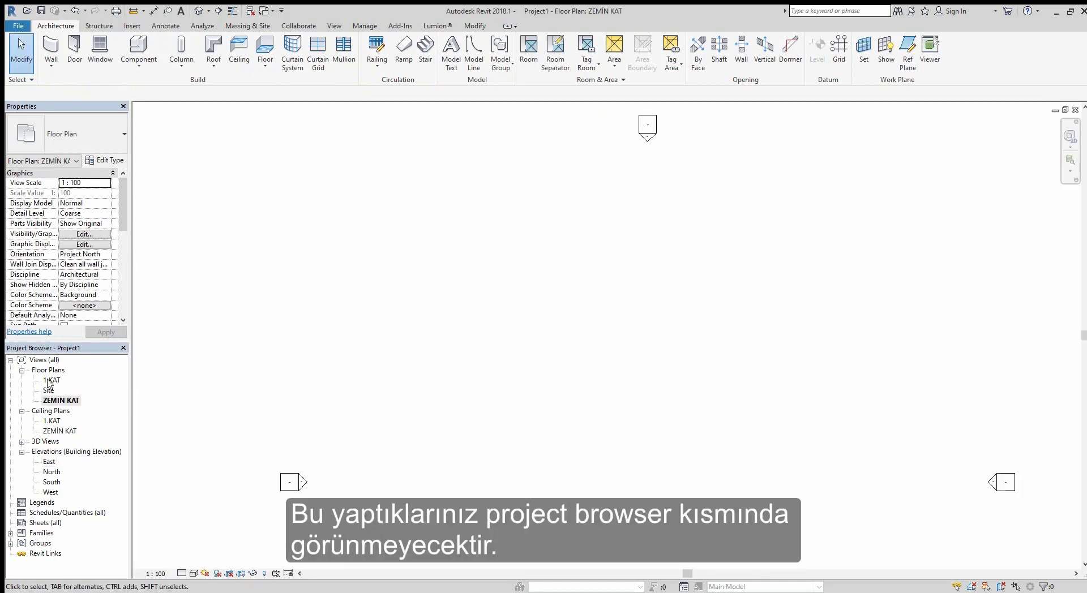
double_click(47, 462)
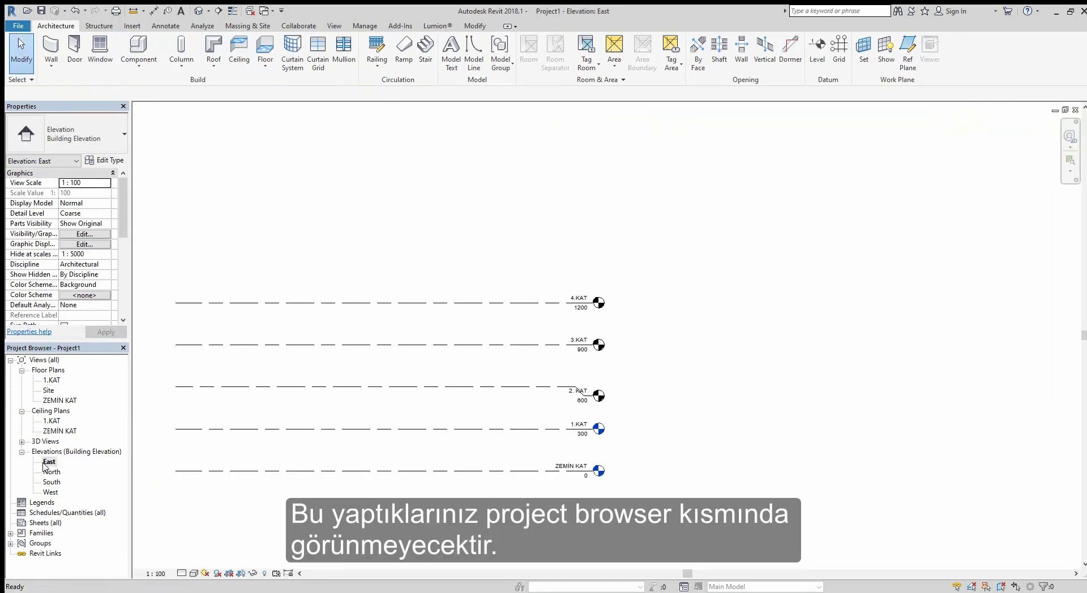
double_click(48, 472)
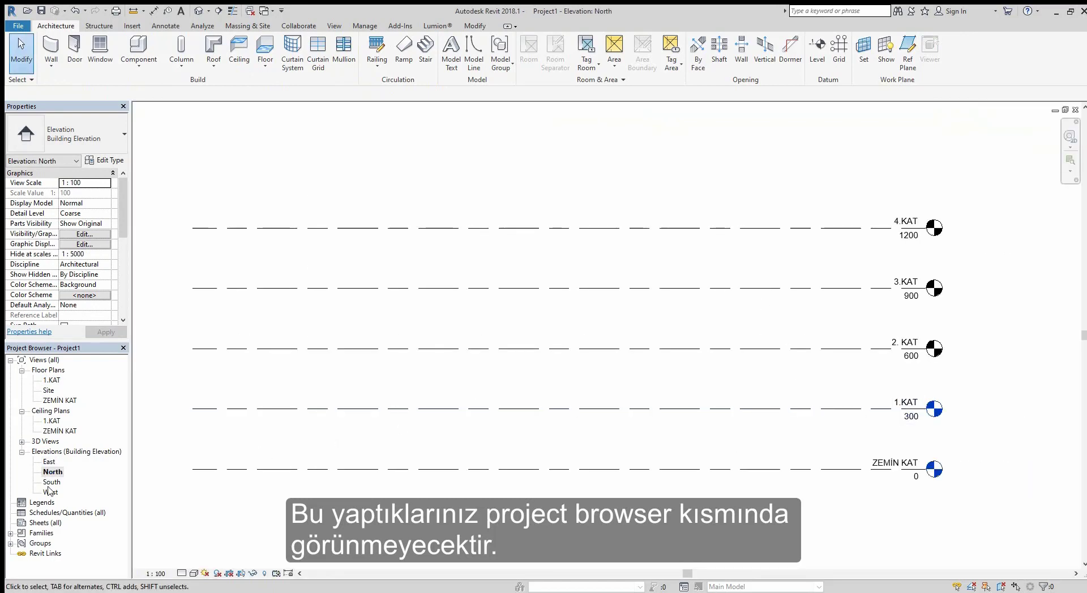
double_click(49, 492)
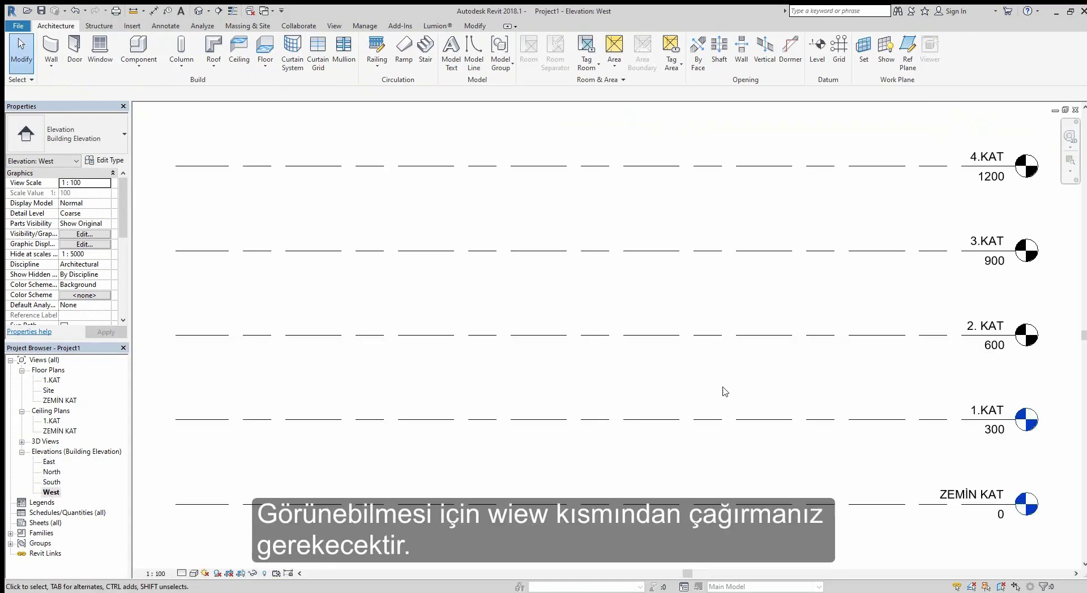
scroll(725, 392, "down", 1)
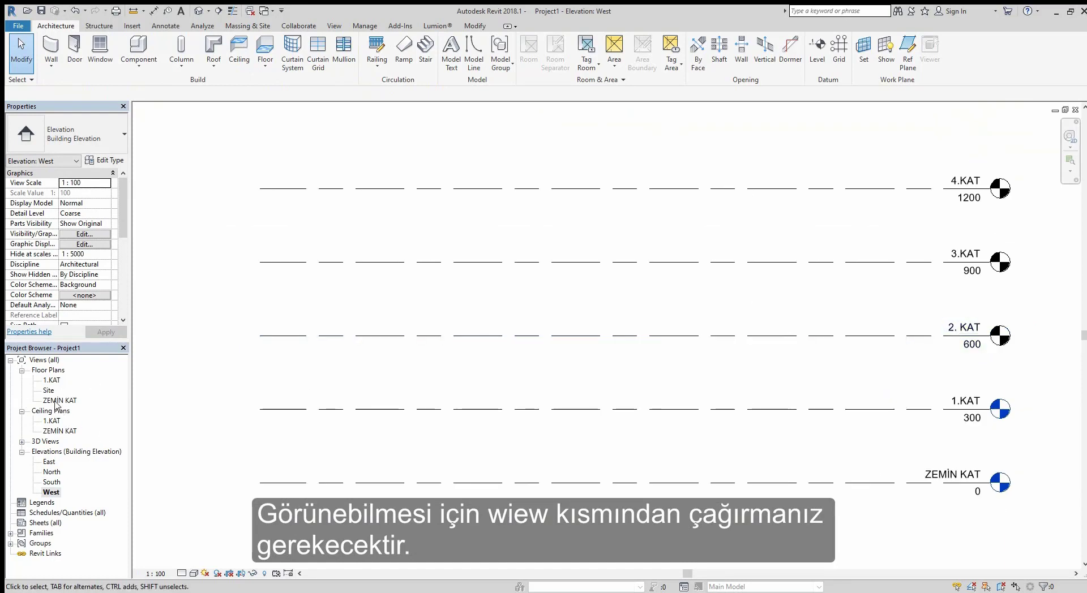
left_click(335, 26)
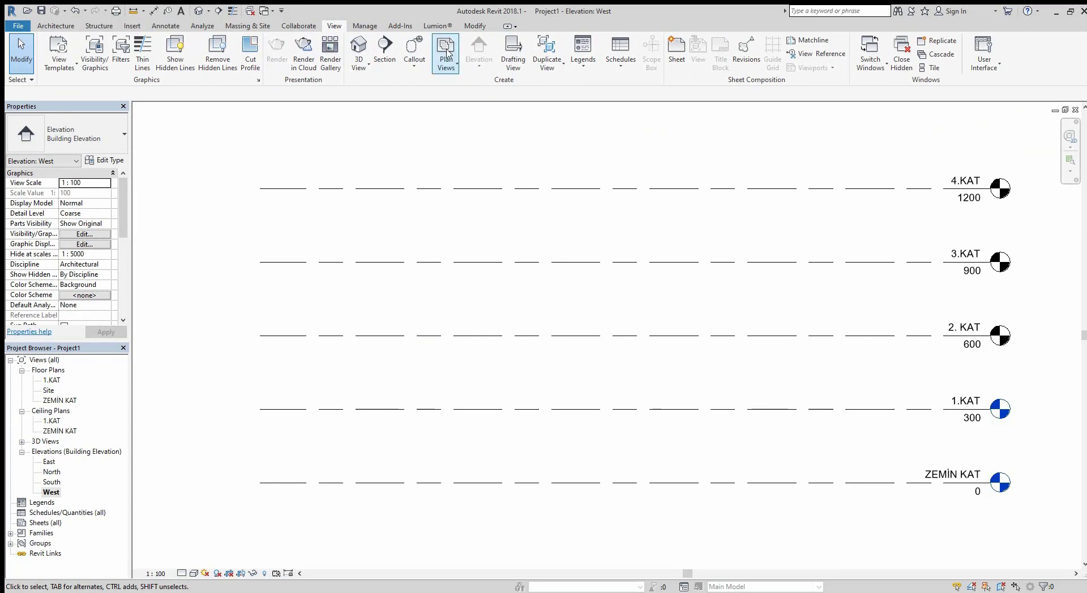
- Create floor plans for the new levels and browse through them, ending on the Site plan
left_click(454, 66)
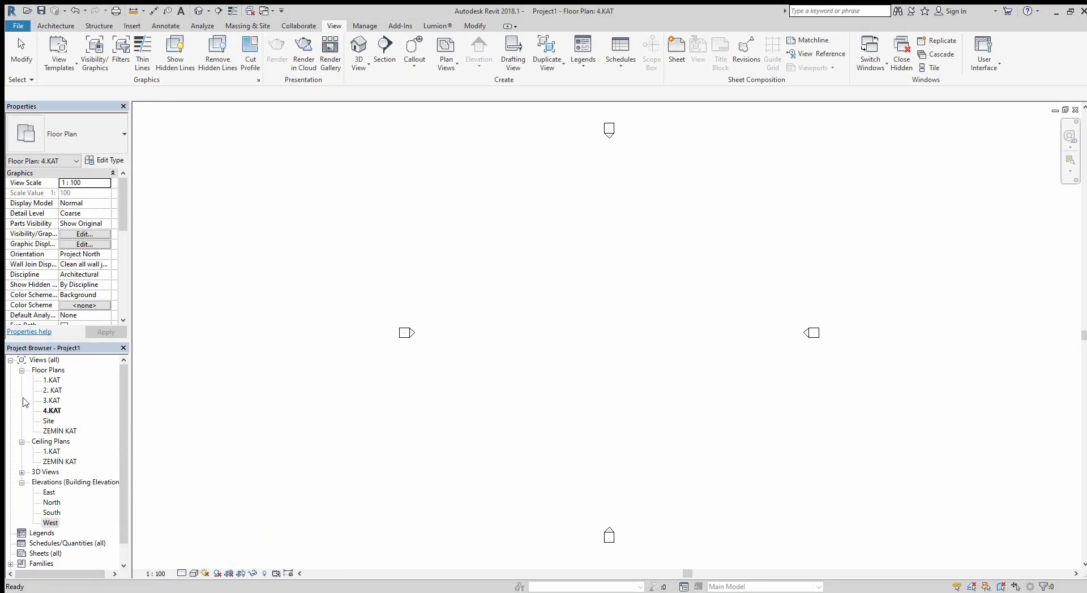
double_click(60, 431)
double_click(52, 380)
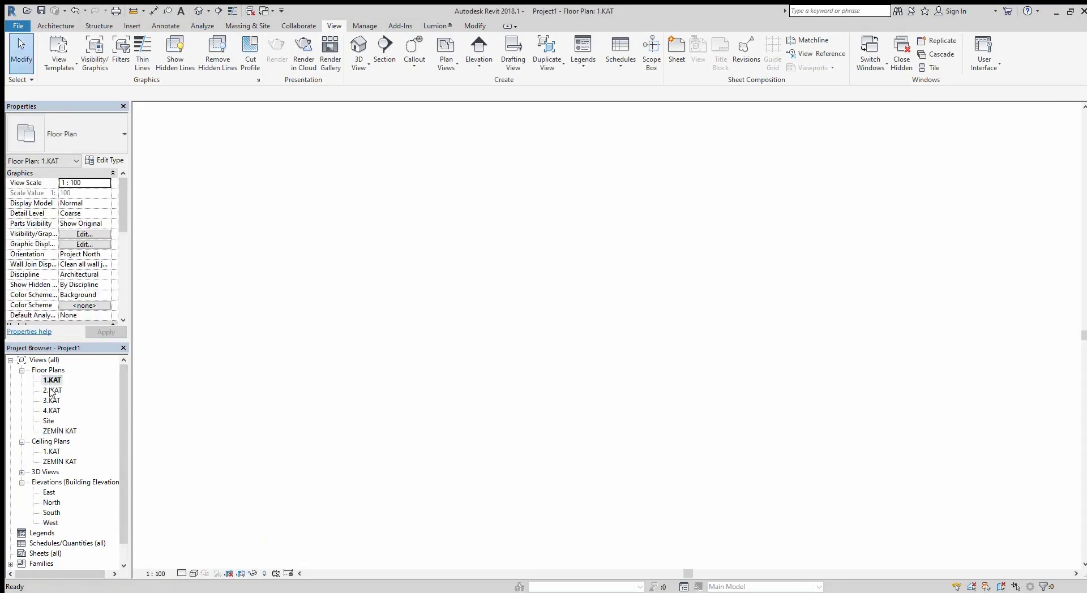
double_click(52, 400)
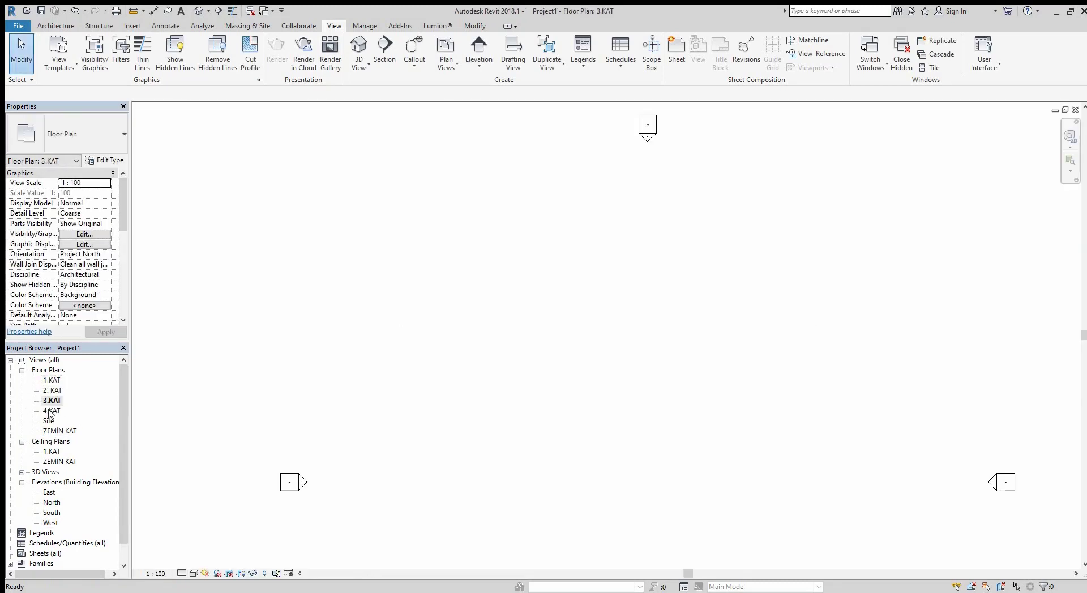
double_click(52, 410)
double_click(59, 431)
double_click(49, 421)
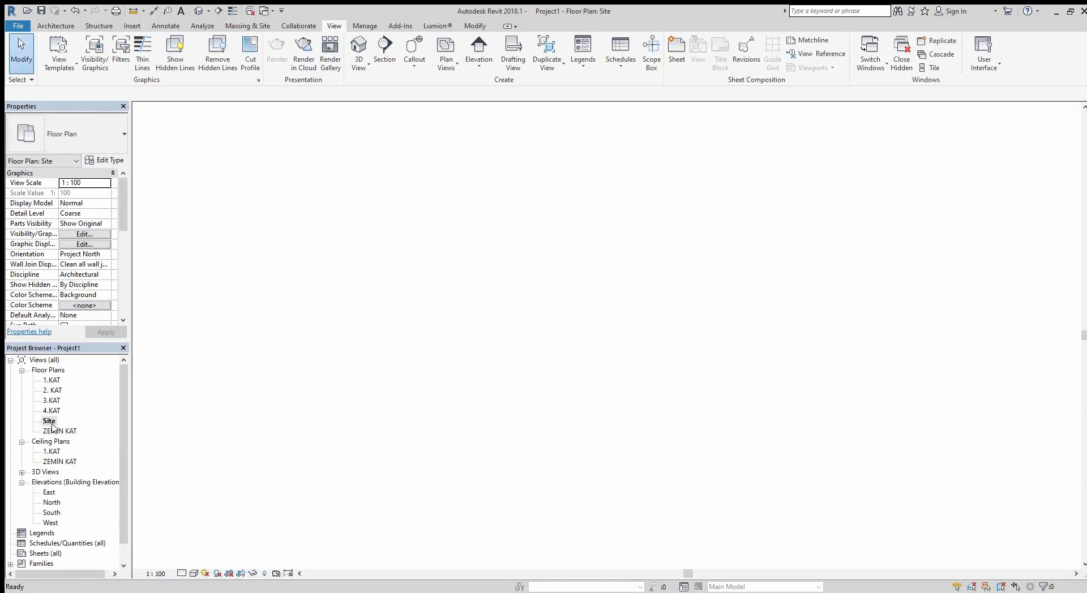
- Switch to the Architecture tools and open the ZEMİN KAT floor plan
scroll(517, 291, "down", 2)
scroll(485, 291, "down", 1)
scroll(308, 327, "down", 1)
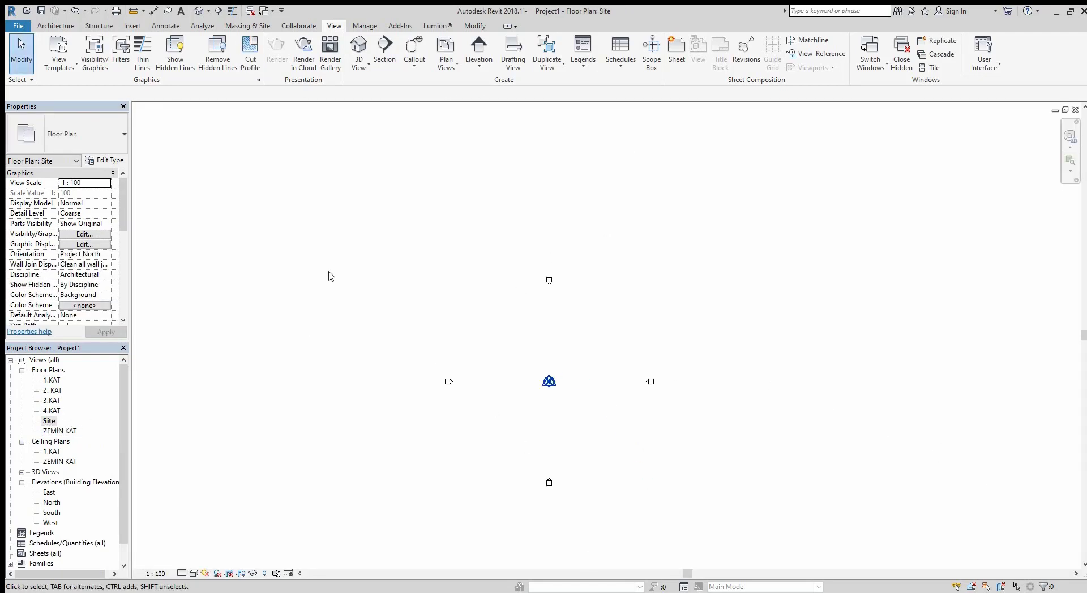
scroll(357, 280, "down", 1)
scroll(489, 391, "up", 2)
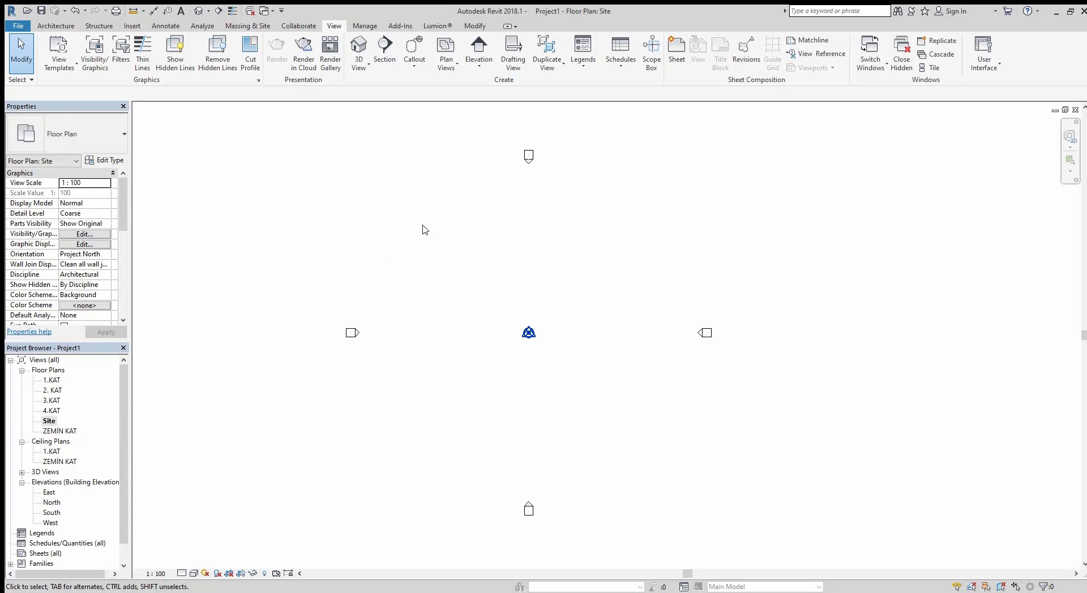
left_click(47, 27)
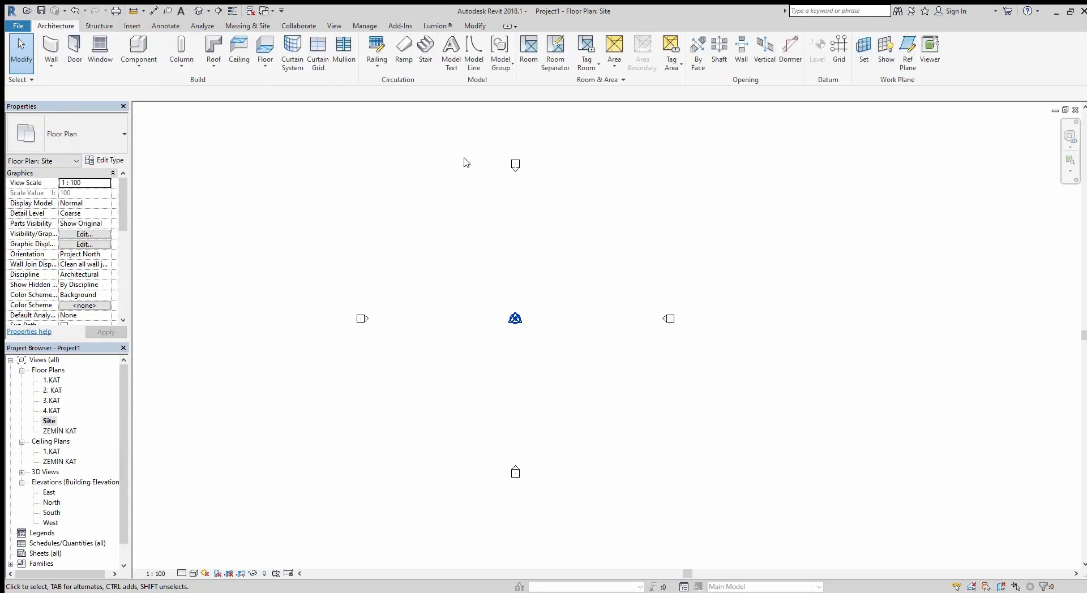
mouse_move(501, 236)
middle_mouse_down()
mouse_move(497, 199)
mouse_move(500, 235)
middle_mouse_up()
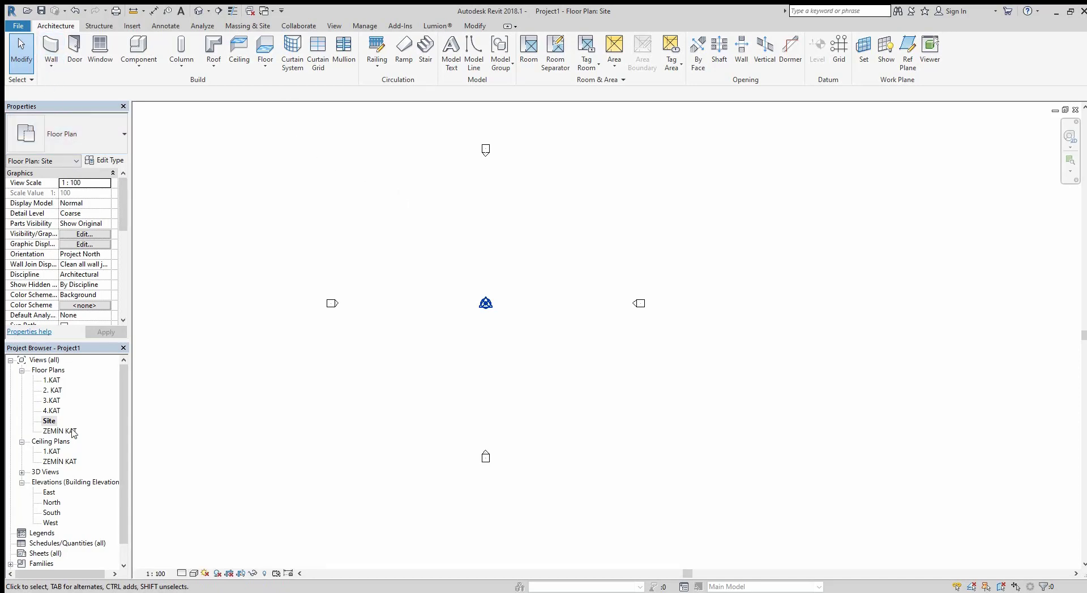
double_click(50, 431)
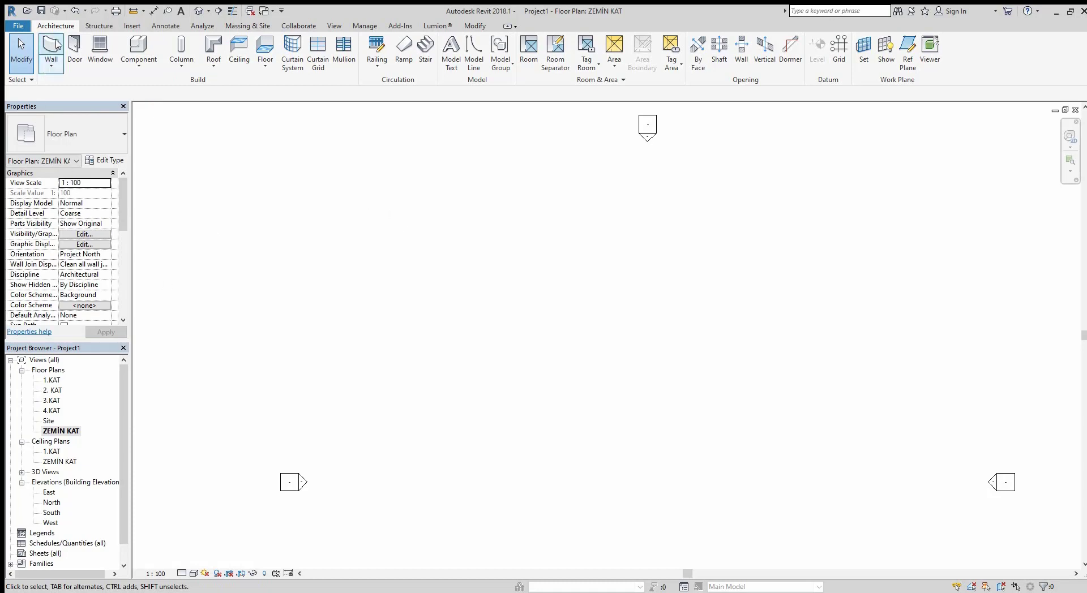
- Draw a closed five-corner loop of Storefront curtain walls on ZEMİN KAT
left_click(57, 45)
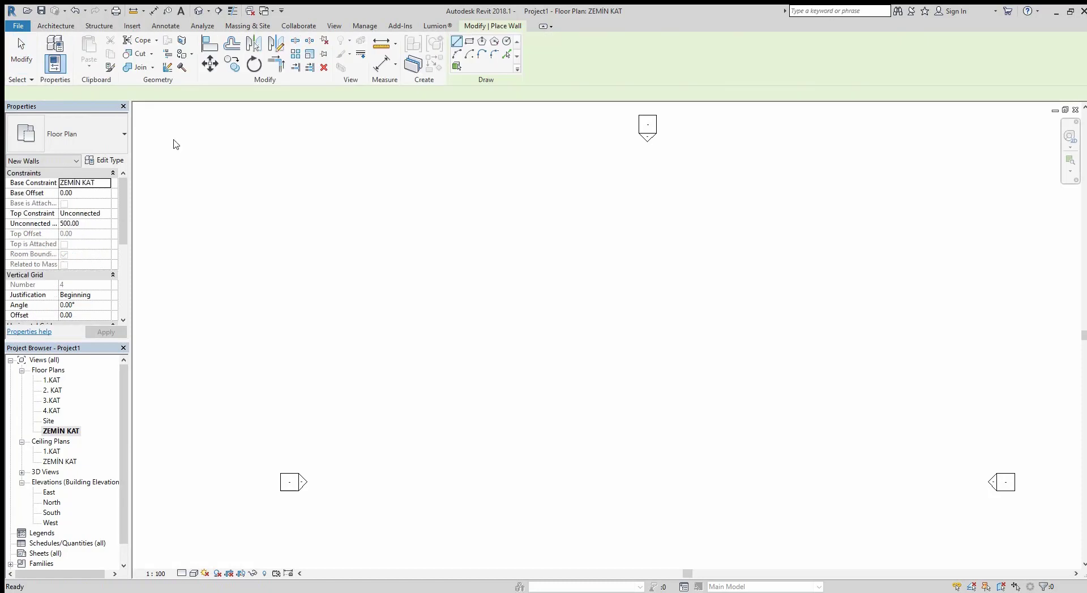
left_click(518, 202)
left_click(403, 354)
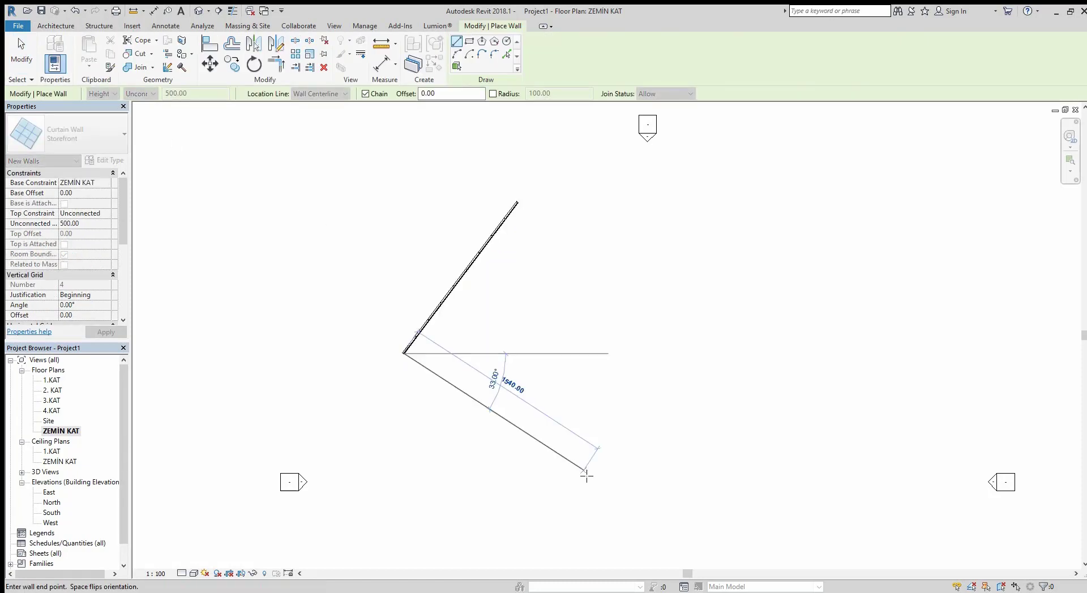
left_click(583, 470)
left_click(628, 339)
left_click(538, 280)
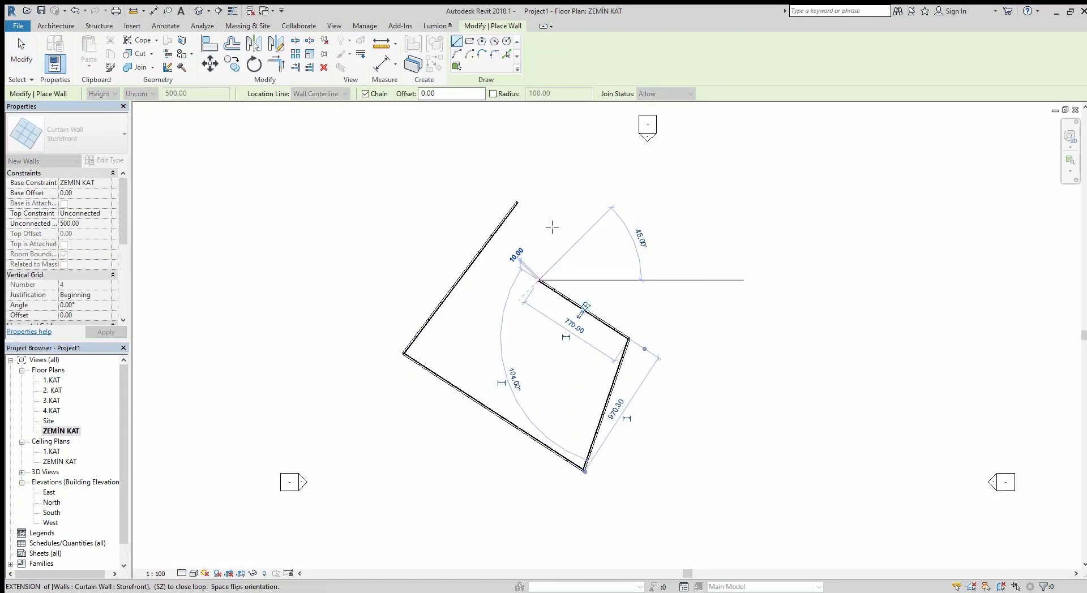
left_click(518, 202)
key("Escape")
key("Escape")
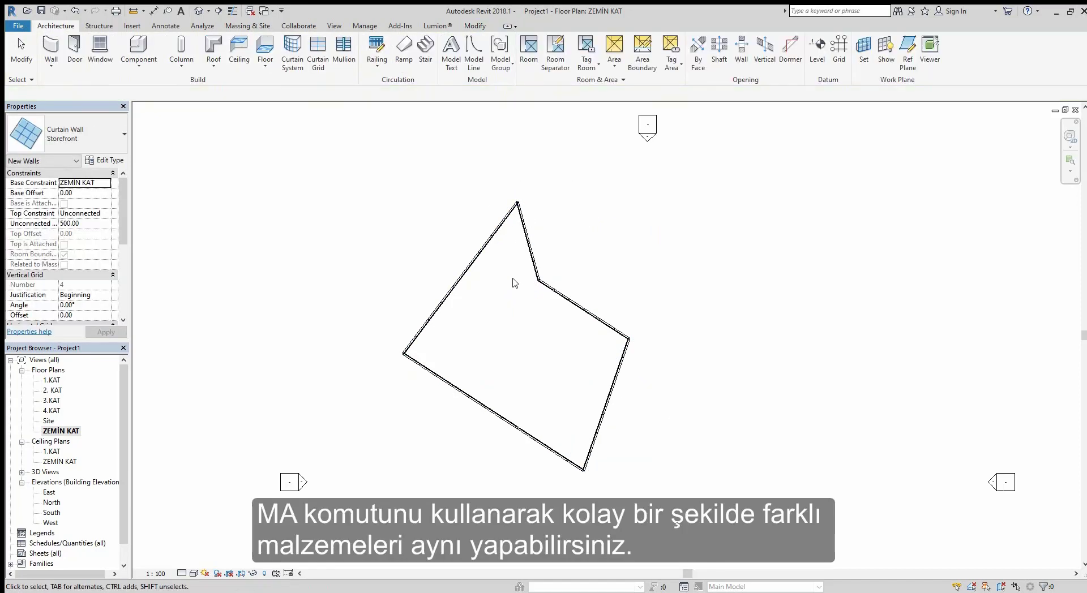
- Select the centre curtain wall segment and turn it into a basic wall
scroll(594, 351, "down", 1)
scroll(589, 316, "up", 5)
scroll(589, 316, "up", 2)
scroll(569, 304, "down", 3)
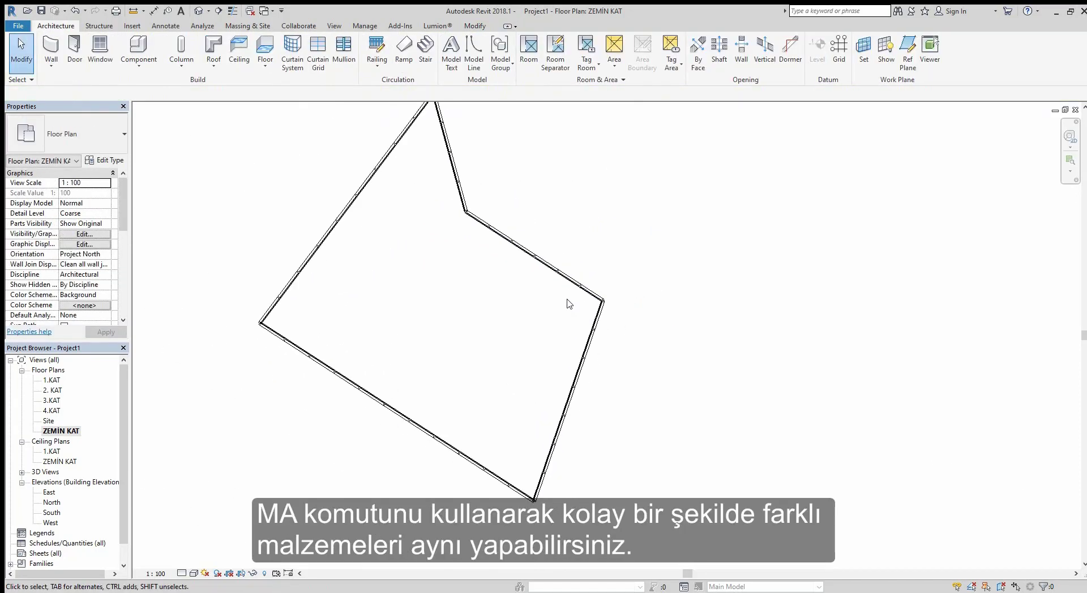
scroll(476, 204, "up", 2)
scroll(476, 204, "up", 1)
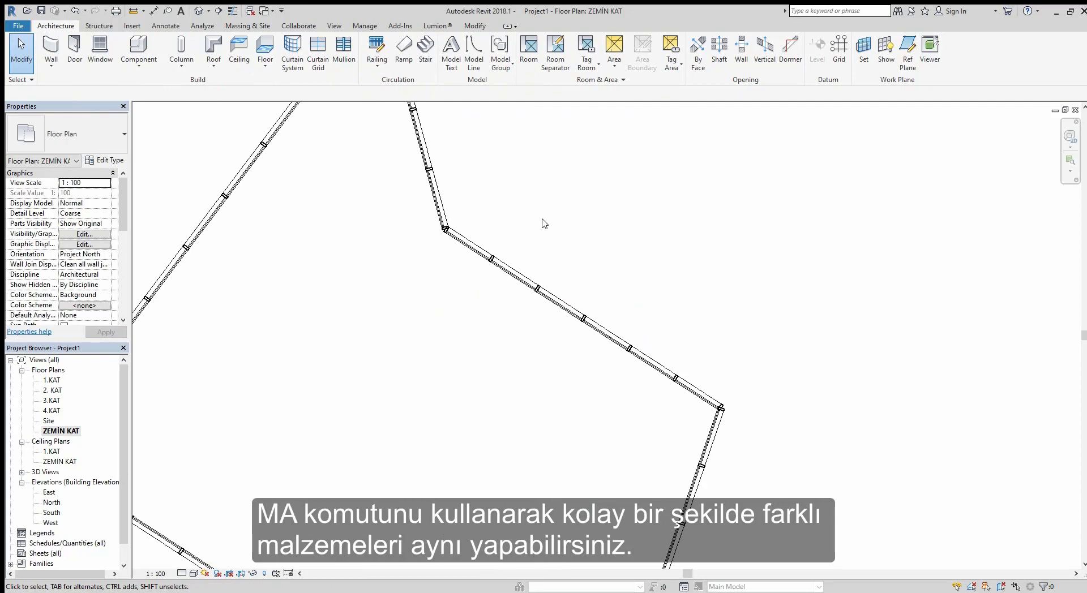
left_click_drag(544, 223, 509, 352)
left_click(196, 225)
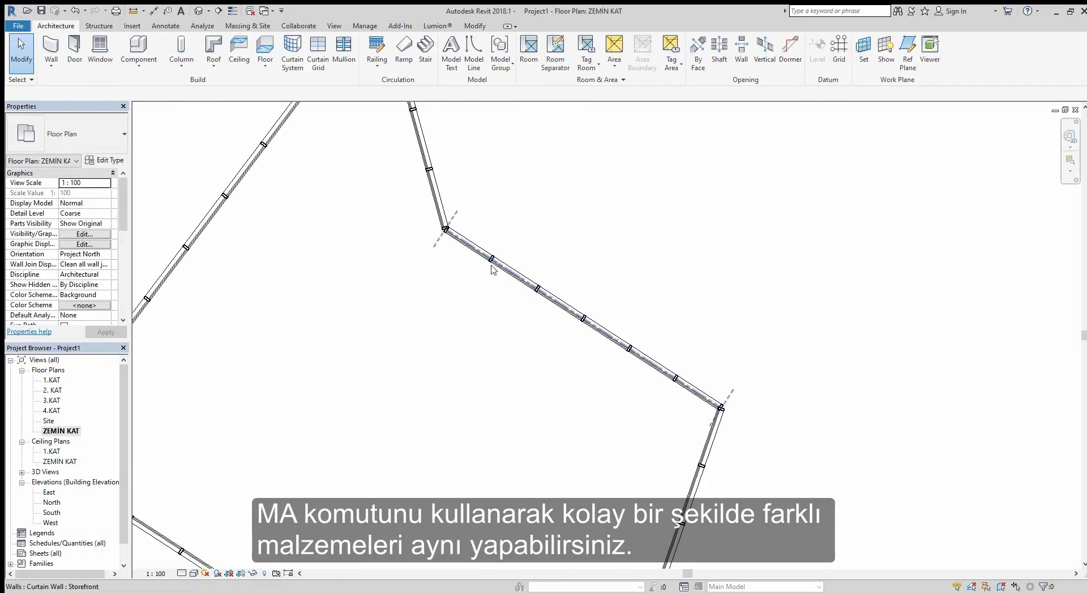
left_click(475, 250)
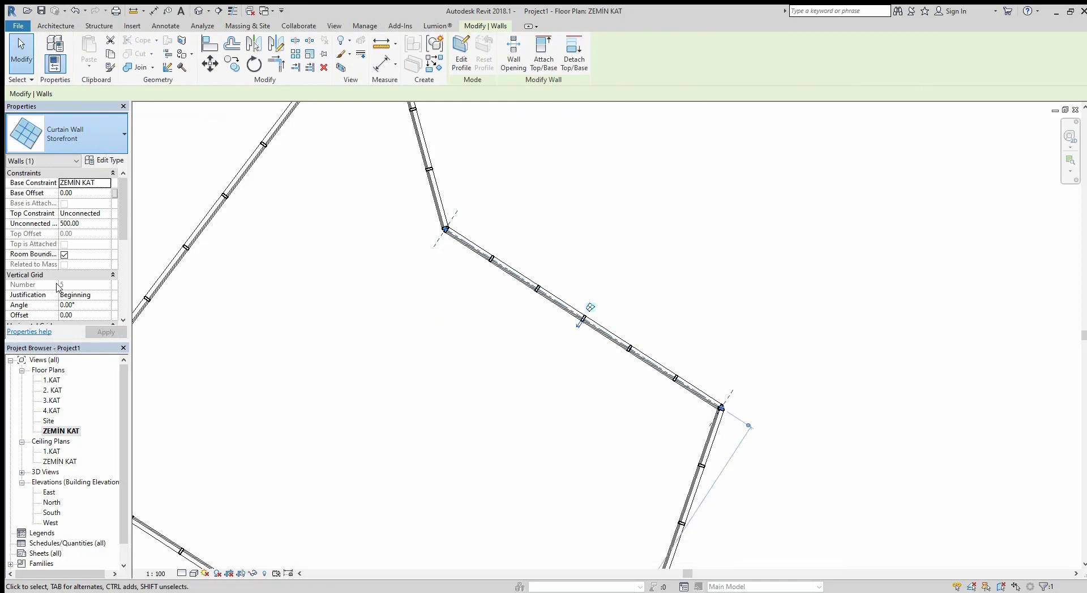
key("ctrl+z")
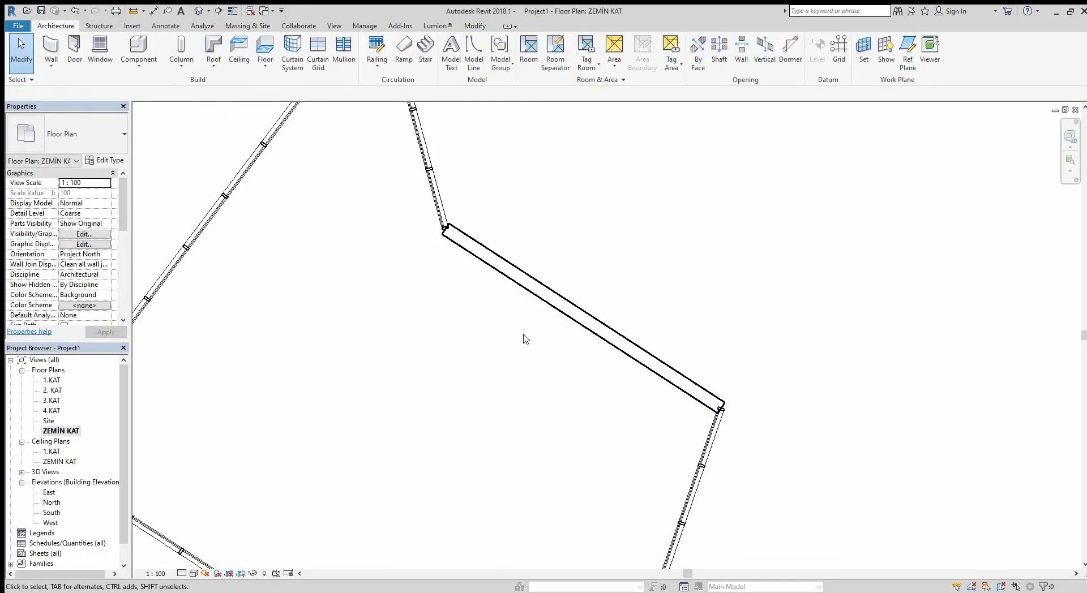
- Inspect the wall types of the centre and upper-left wall segments
key("m")
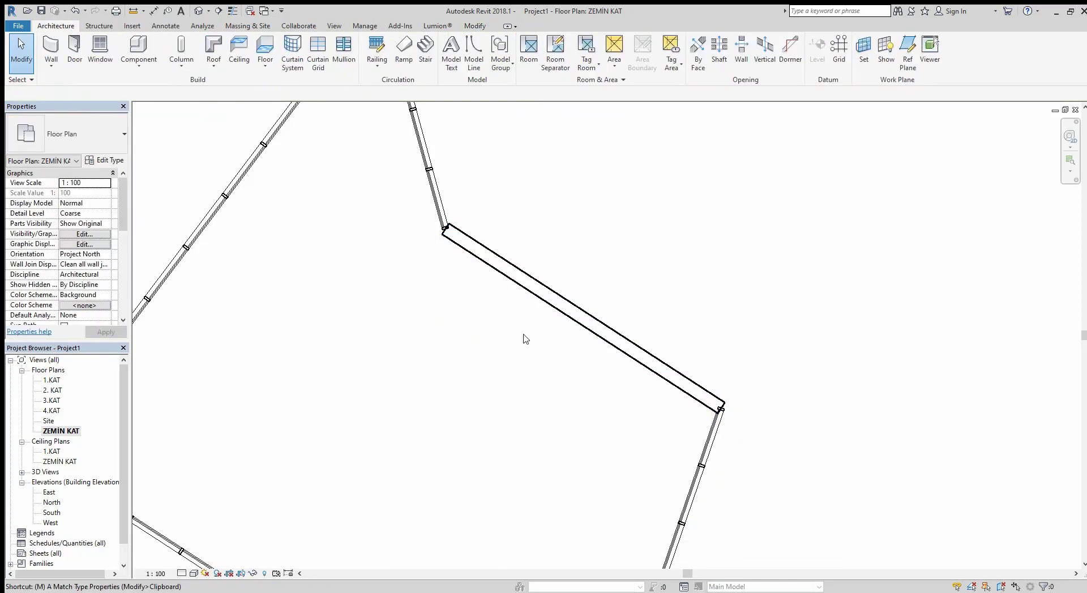
key("ctrl+z")
left_click(538, 293)
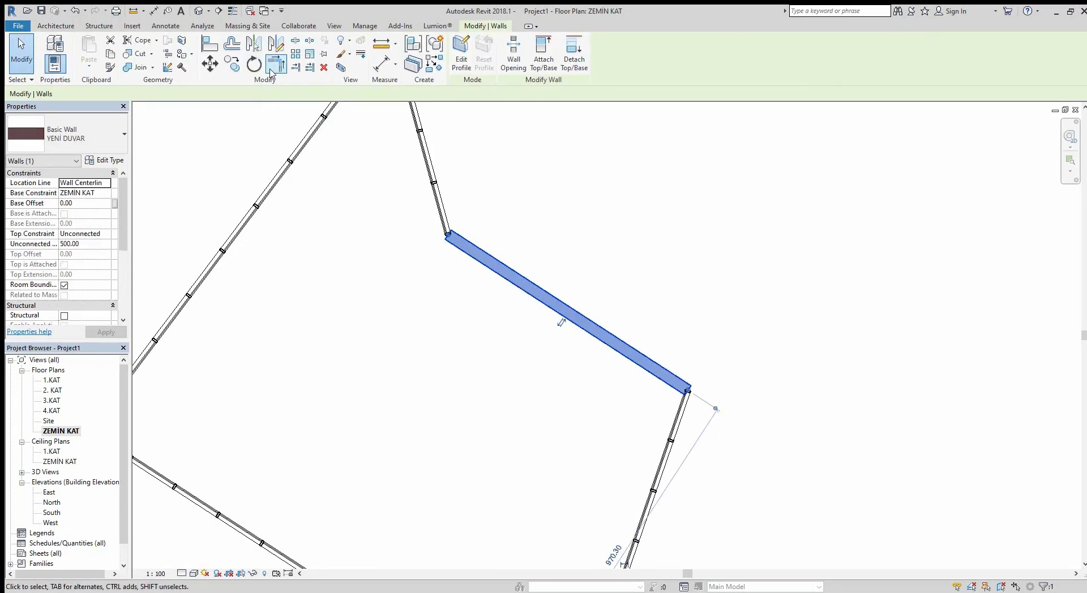
left_click(440, 237)
left_click(443, 231)
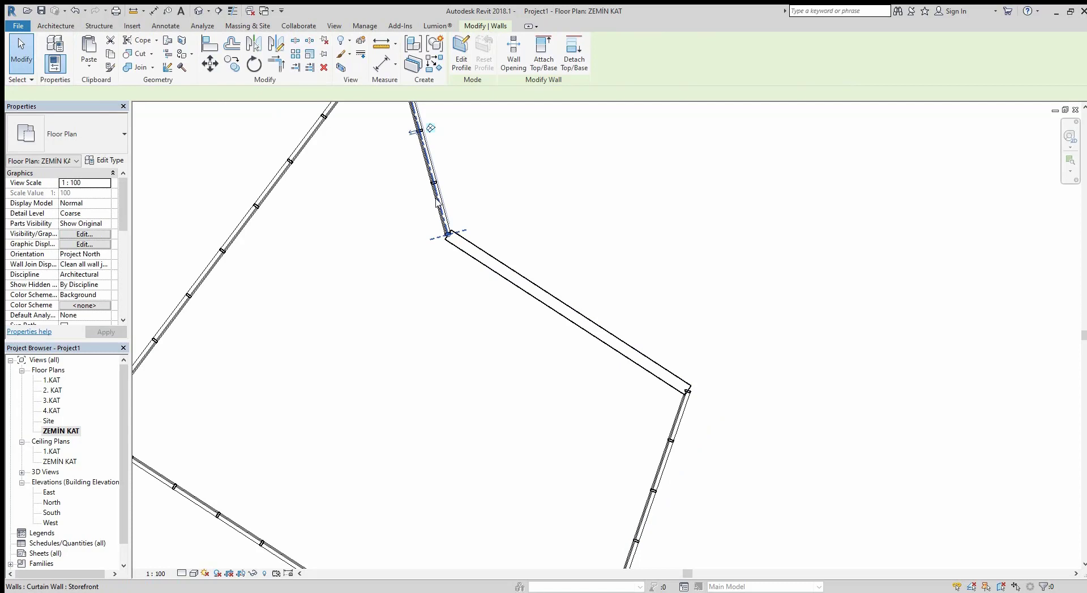
key("Escape")
- Match Type from the centre basic wall onto the upper-middle, upper-left and lower-left walls
key("m")
key("a")
left_click(450, 241)
left_click(437, 198)
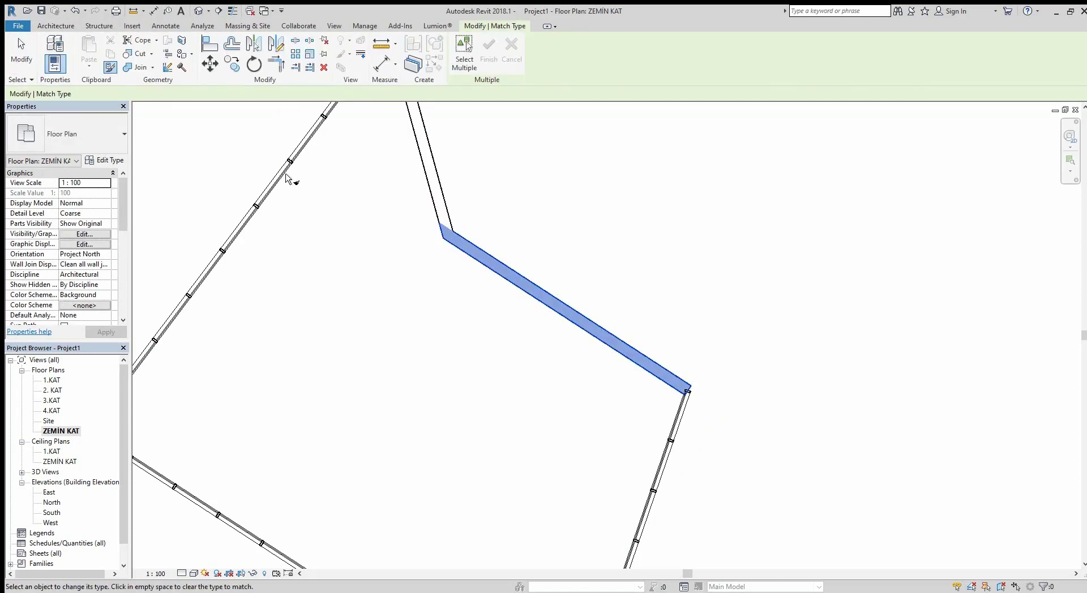
left_click(290, 177)
scroll(340, 243, "down", 1)
left_click(243, 449)
- Match the right curtain wall to the upper-right YENİ DUVAR basic wall
left_click(477, 424)
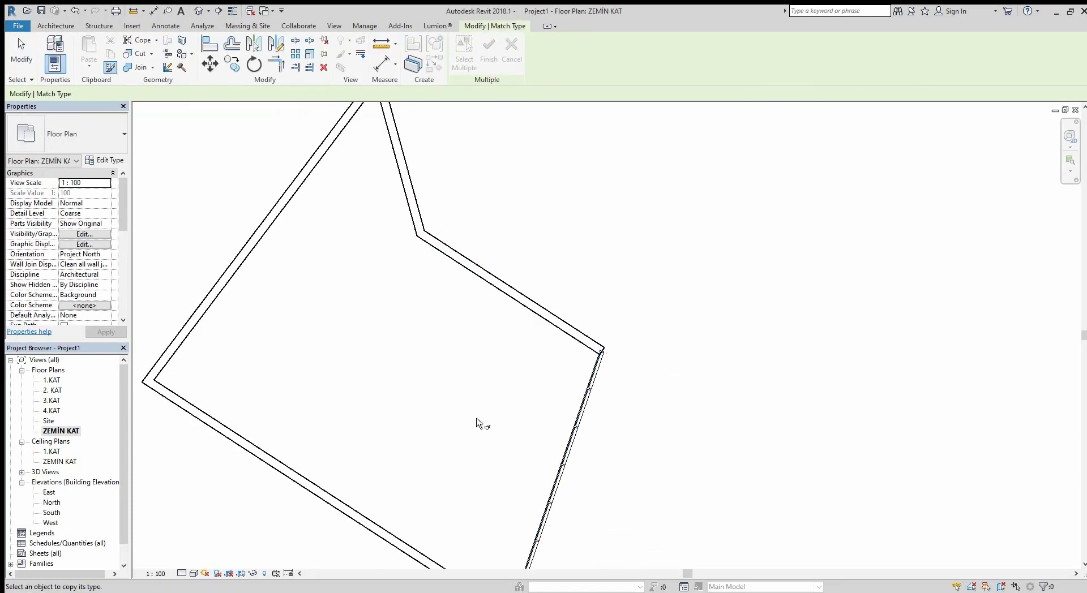
left_click(580, 429)
key("Escape")
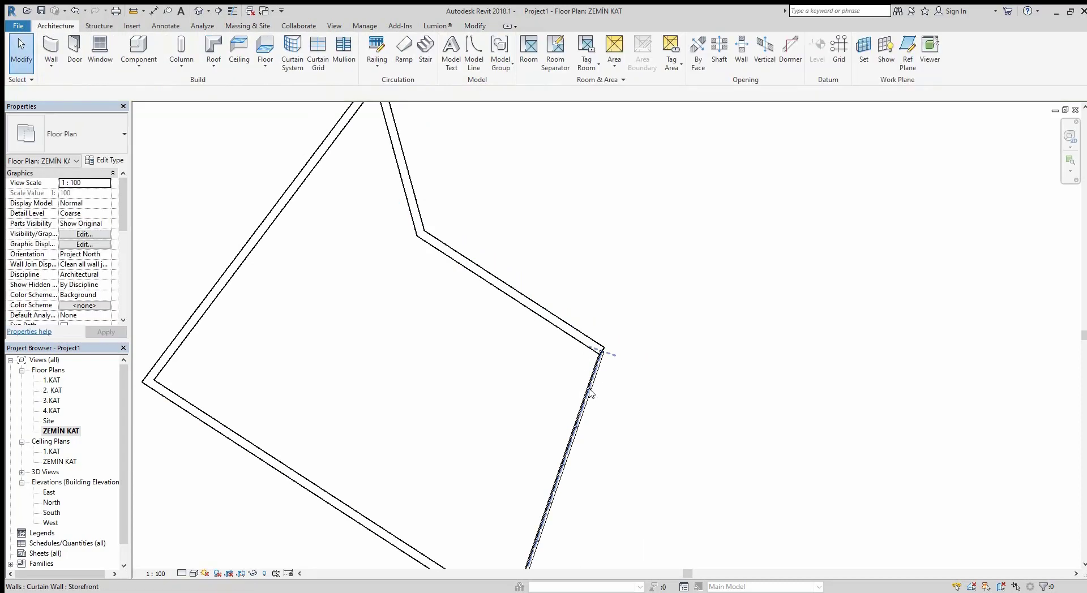
key("m")
key("a")
left_click(569, 342)
left_click(601, 378)
key("Escape")
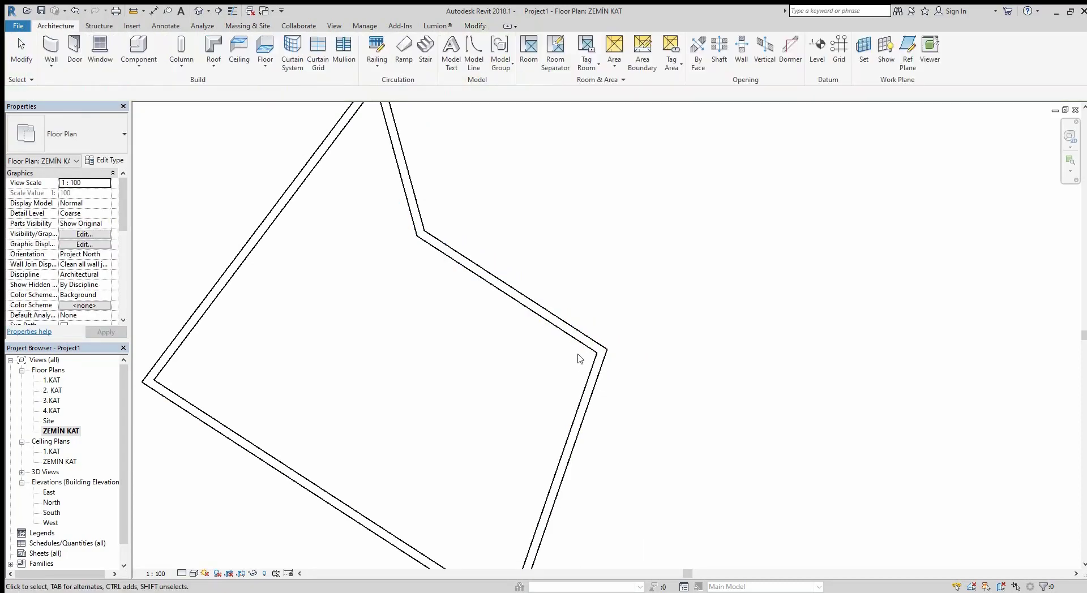
left_click(583, 335)
- Drag wall endpoints to make the left wall nearly vertical and reposition the bottom wall's end
left_click_drag(632, 296, 626, 300)
scroll(478, 285, "down", 2)
key("Escape")
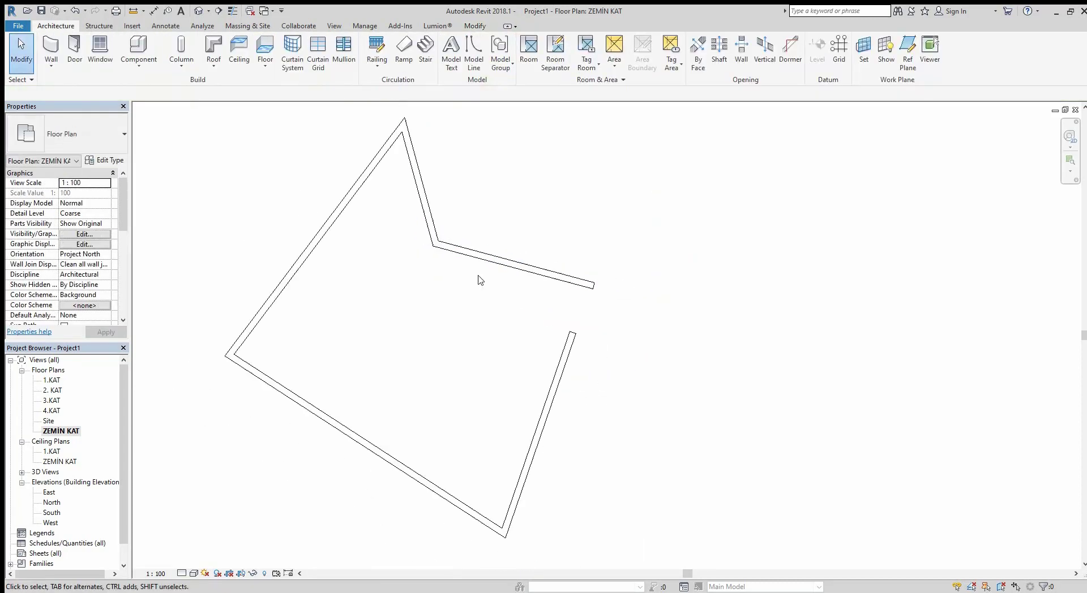
left_click(417, 213)
left_click(355, 187)
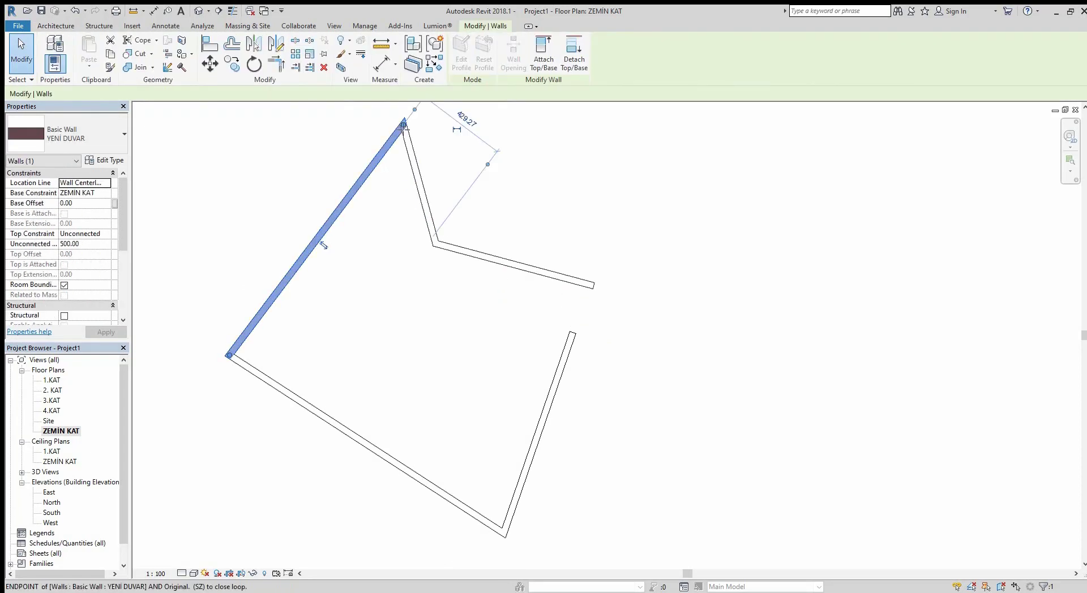
left_click_drag(402, 125, 240, 199)
key("Escape")
left_click(375, 445)
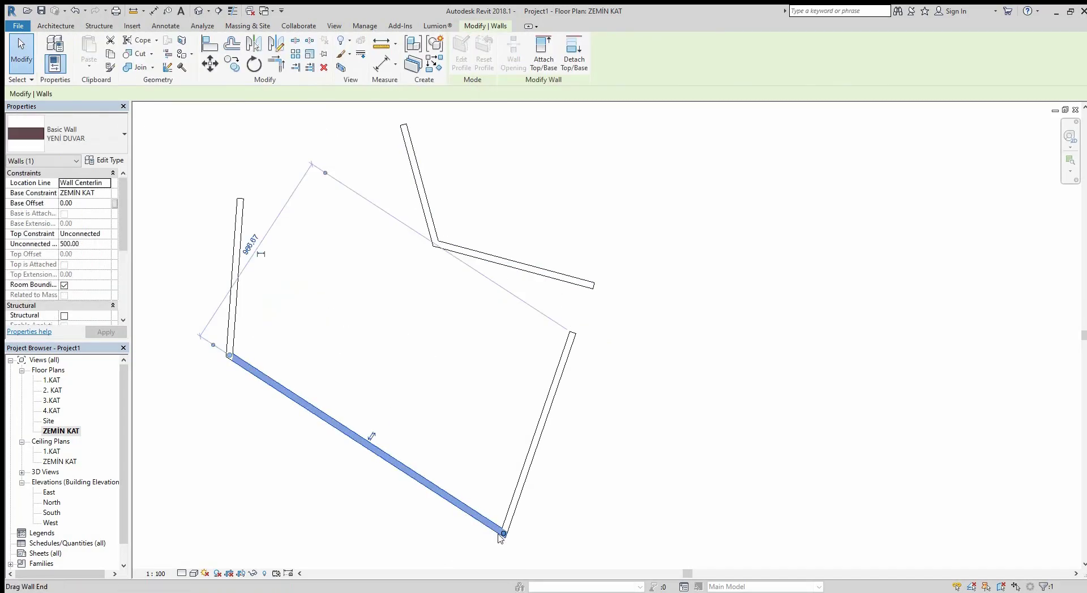
left_click_drag(502, 531, 296, 516)
scroll(346, 401, "down", 1)
key("Escape")
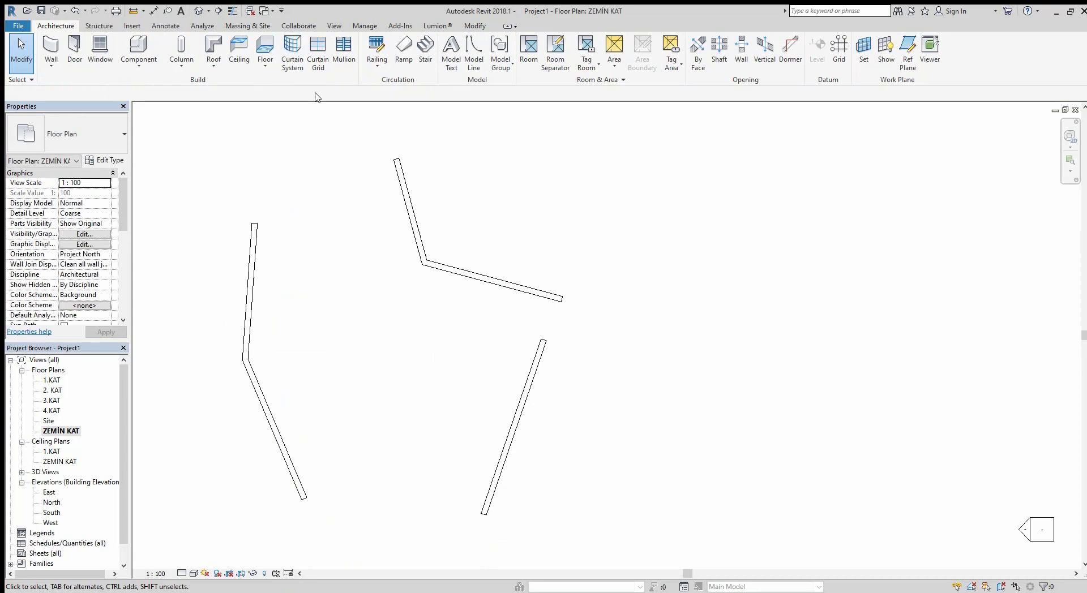
left_click(407, 195)
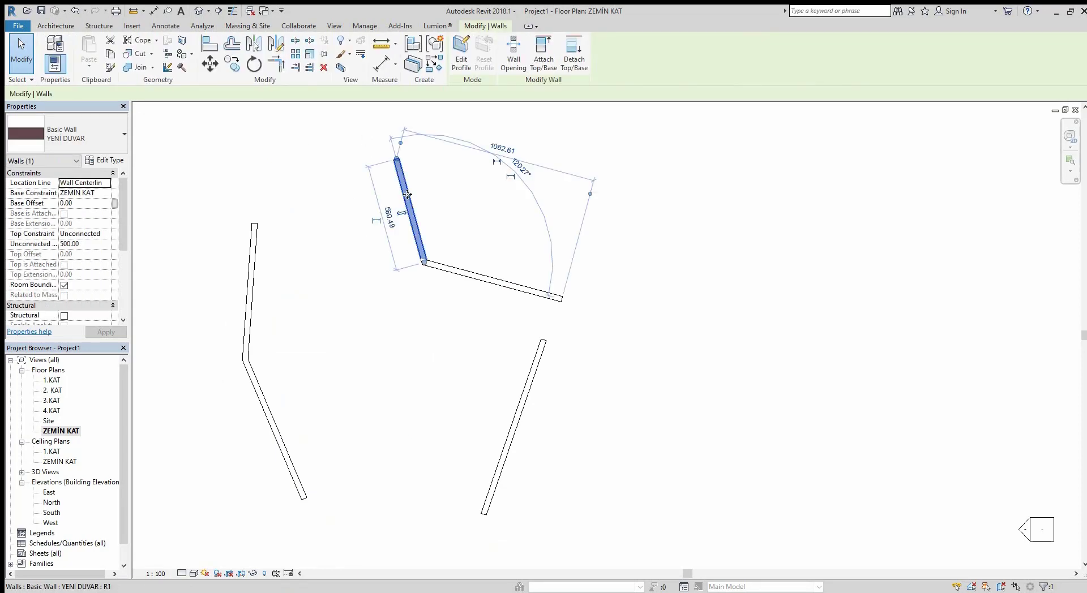
- Use Trim/Extend to Corner to rejoin the wall pairs, closing the outline at a pointed bottom corner
left_click(276, 66)
left_click(410, 209)
left_click(253, 244)
scroll(400, 368, "down", 2)
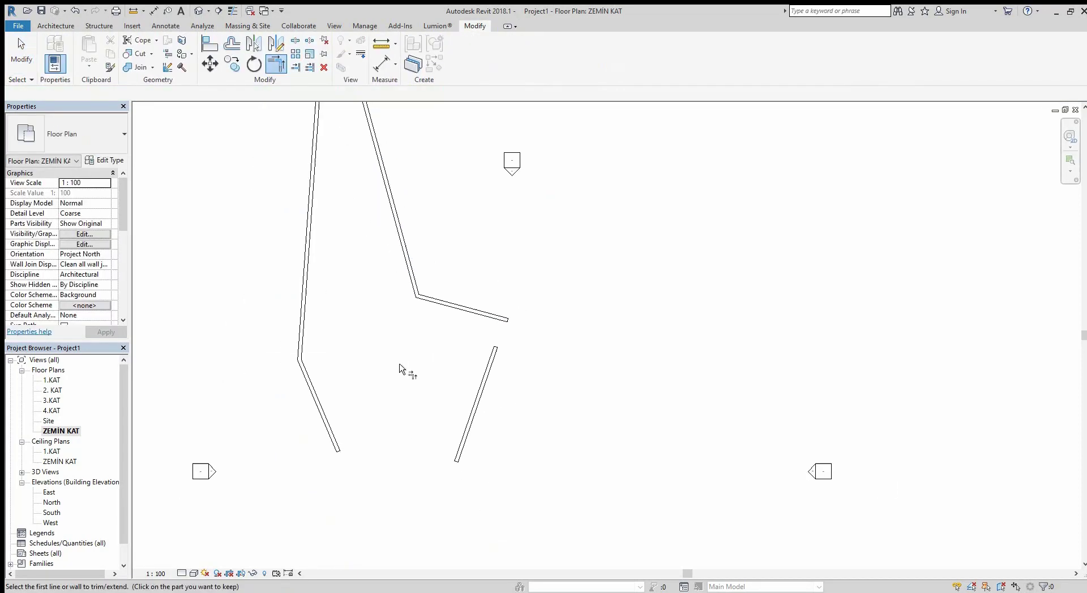
scroll(399, 368, "down", 2)
scroll(456, 379, "up", 1)
left_click(446, 373)
left_click(441, 319)
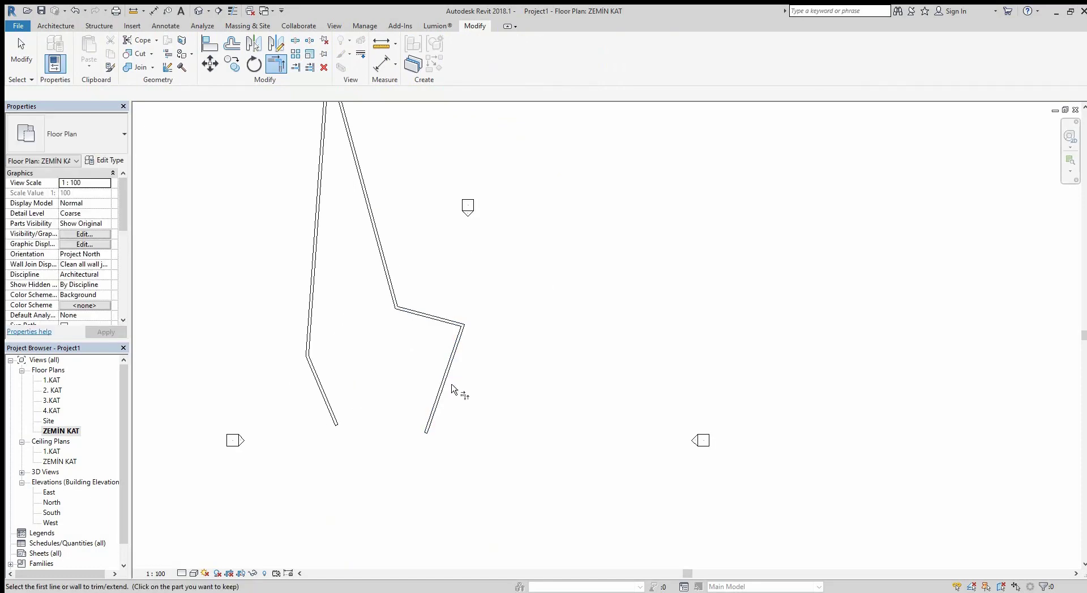
left_click(442, 381)
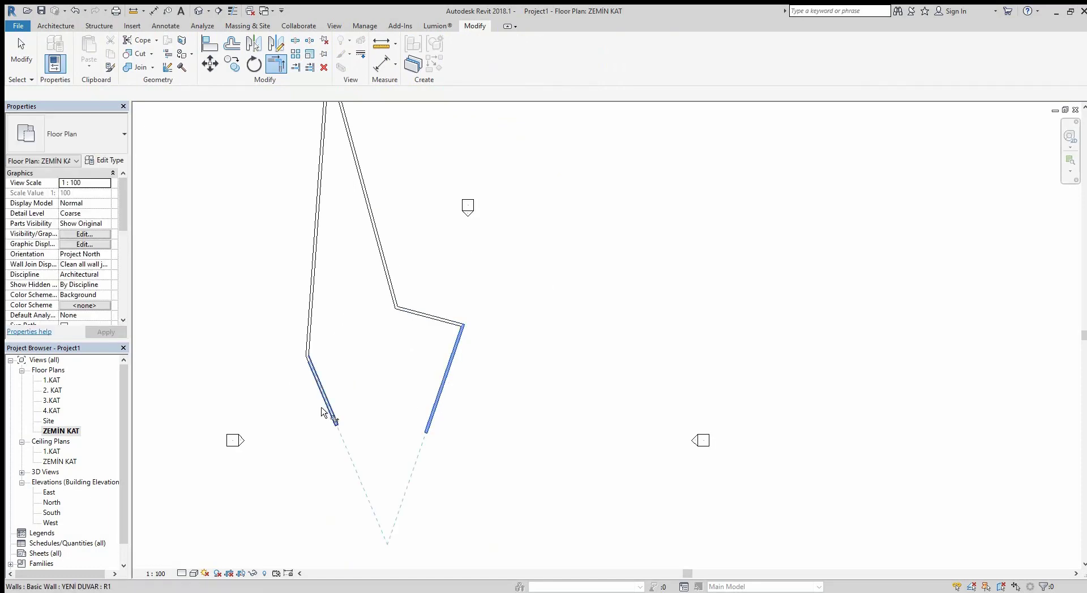
left_click(329, 414)
scroll(480, 400, "down", 1)
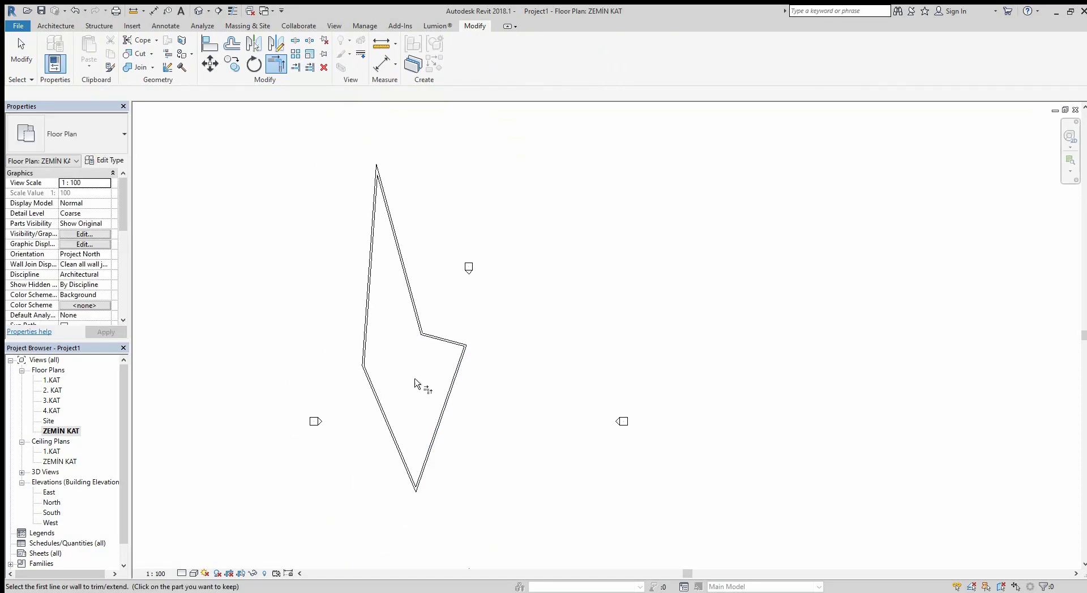
- Split the closed angled wall partway along its length with Split Element
key("Escape")
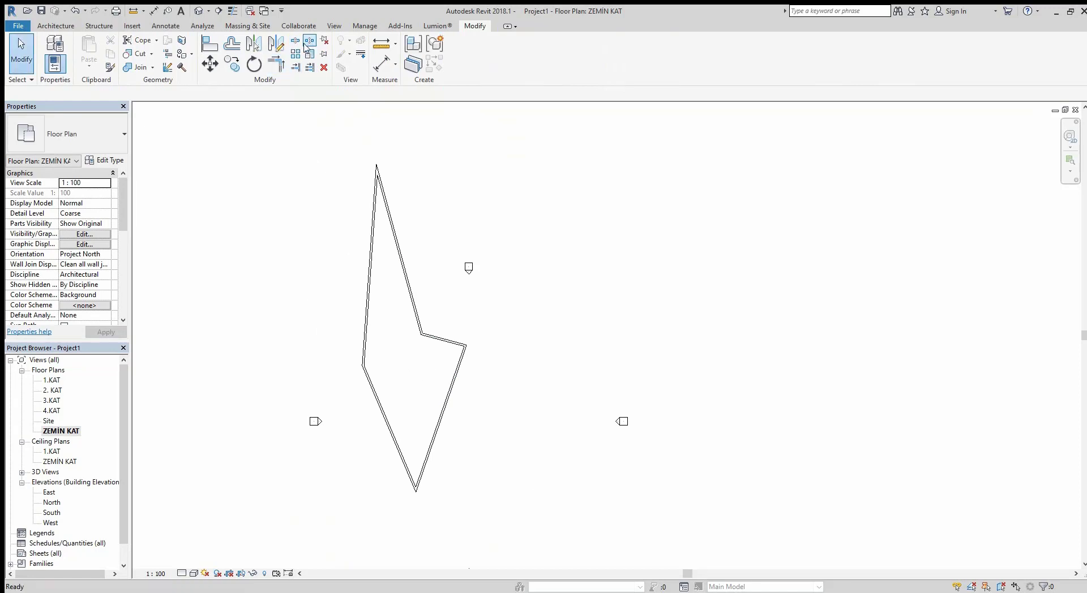
left_click(295, 43)
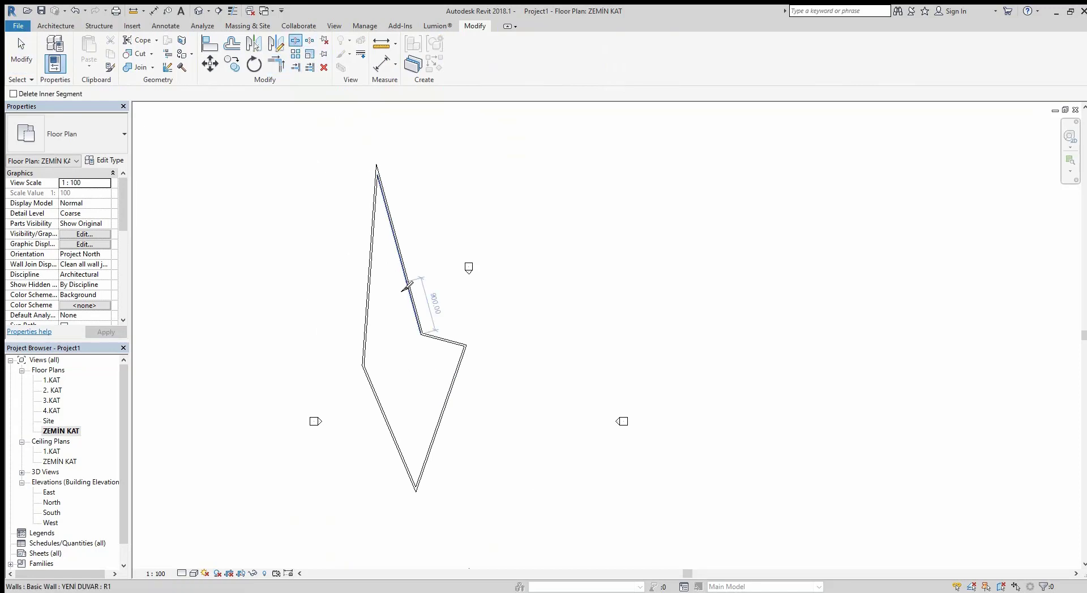
left_click(451, 398)
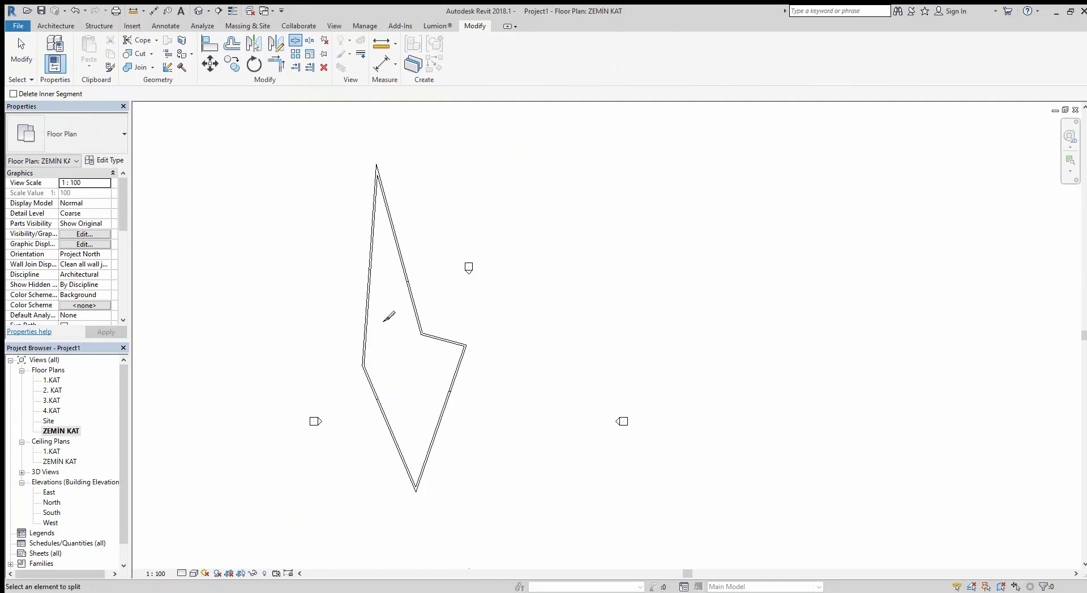
key("Escape")
- Drag the split-off segment and the upper-left wall ends free of their corners
left_click(439, 425)
left_click_drag(450, 392, 480, 410)
key("Escape")
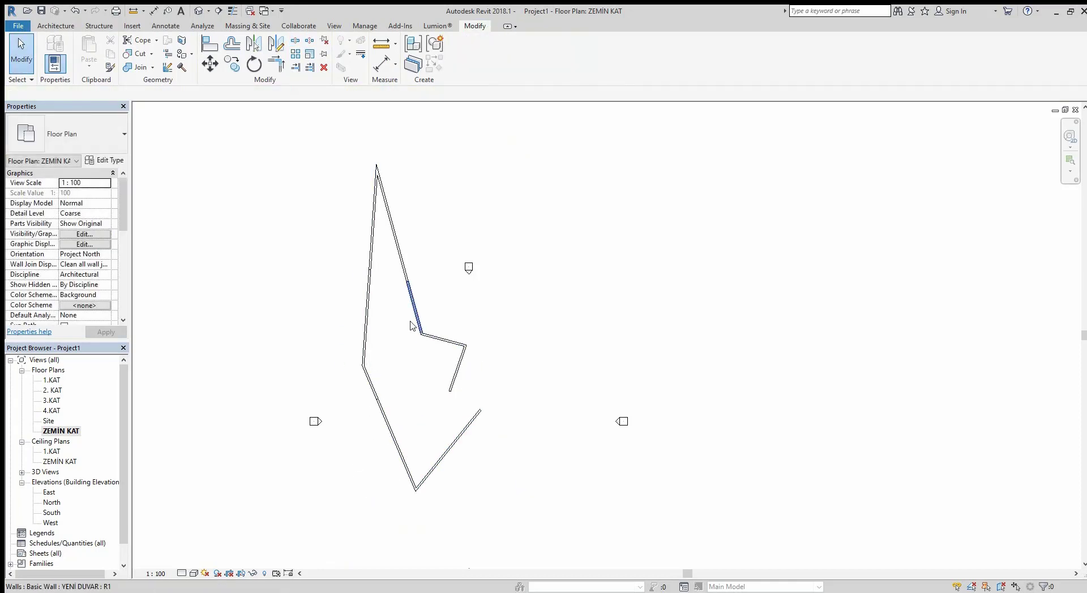
left_click(414, 309)
left_click_drag(407, 281, 451, 282)
key("Escape")
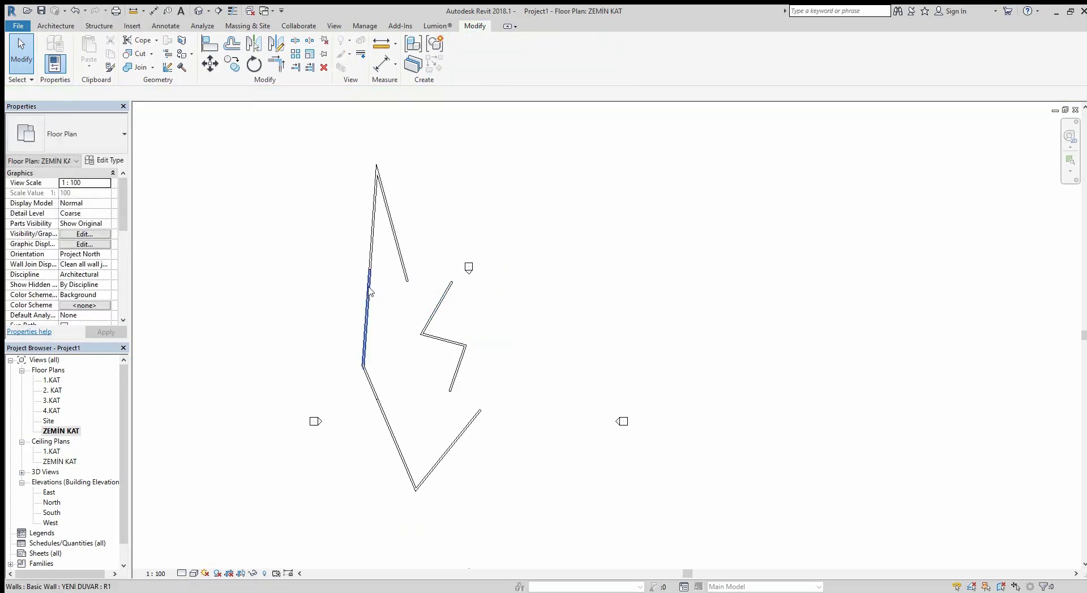
- Swing the left wall and lower-left wall ends out to new angles, detaching them
left_click(365, 317)
left_click_drag(370, 269, 291, 293)
key("Escape")
left_click(371, 384)
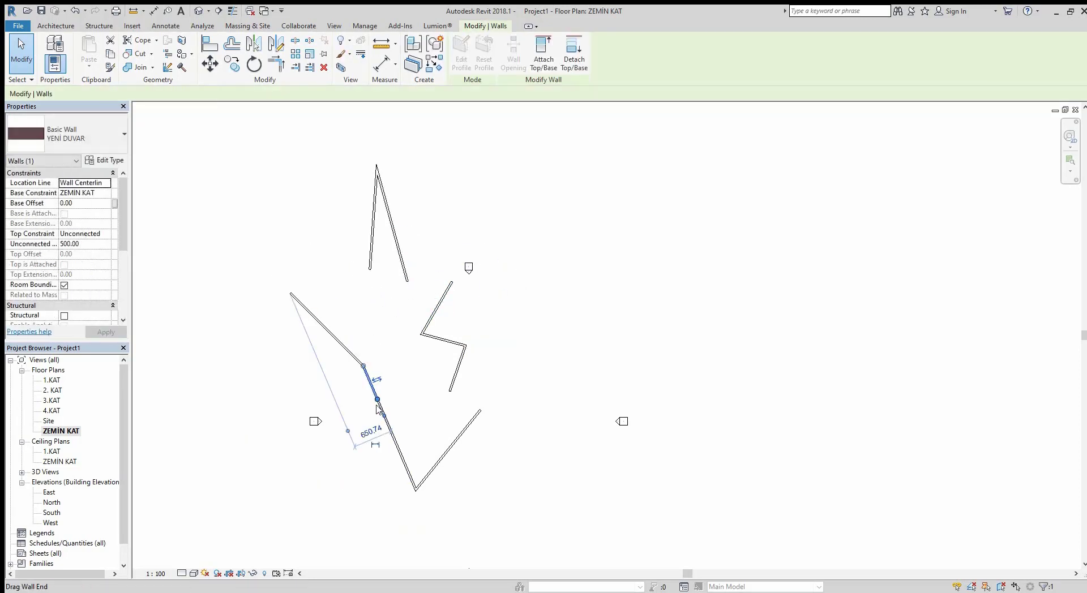
left_click_drag(378, 400, 307, 421)
key("Escape")
scroll(389, 358, "up", 1)
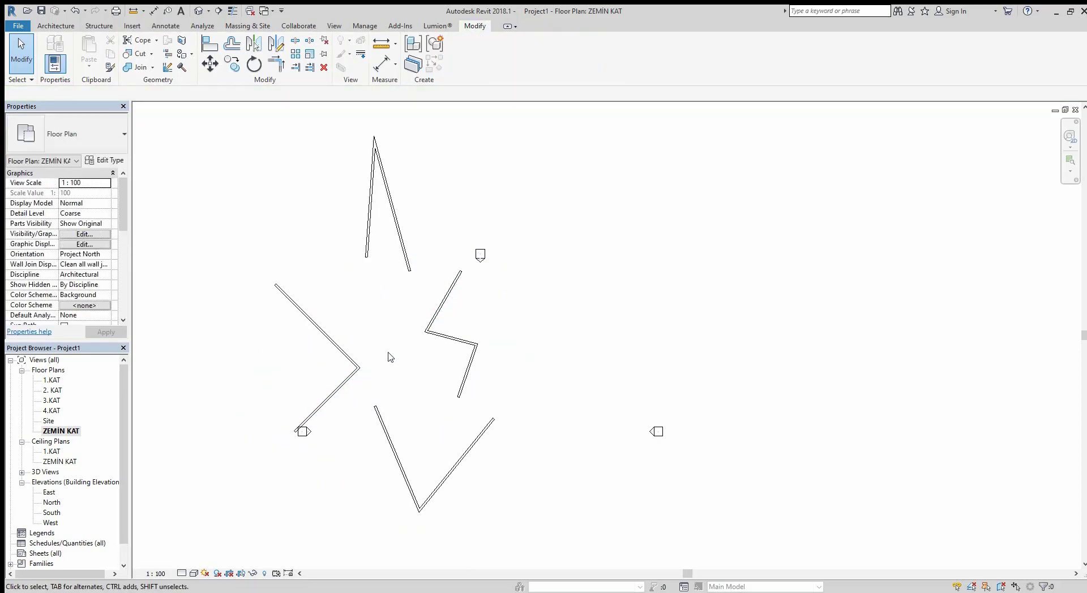
scroll(429, 426, "up", 1)
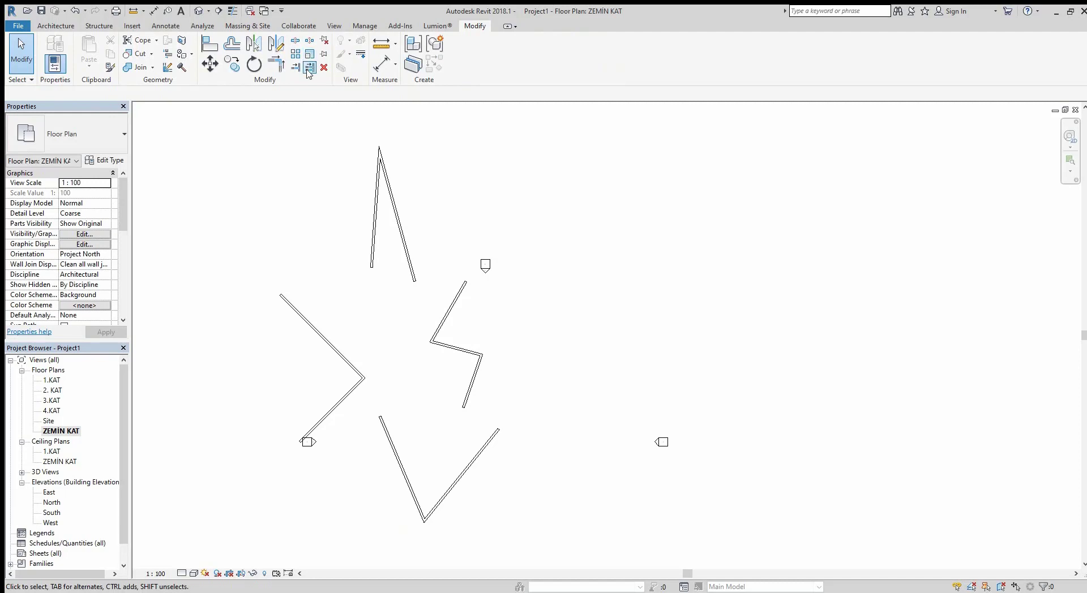
- Rotate the left diagonal wall to a steeper new angle
left_click(252, 64)
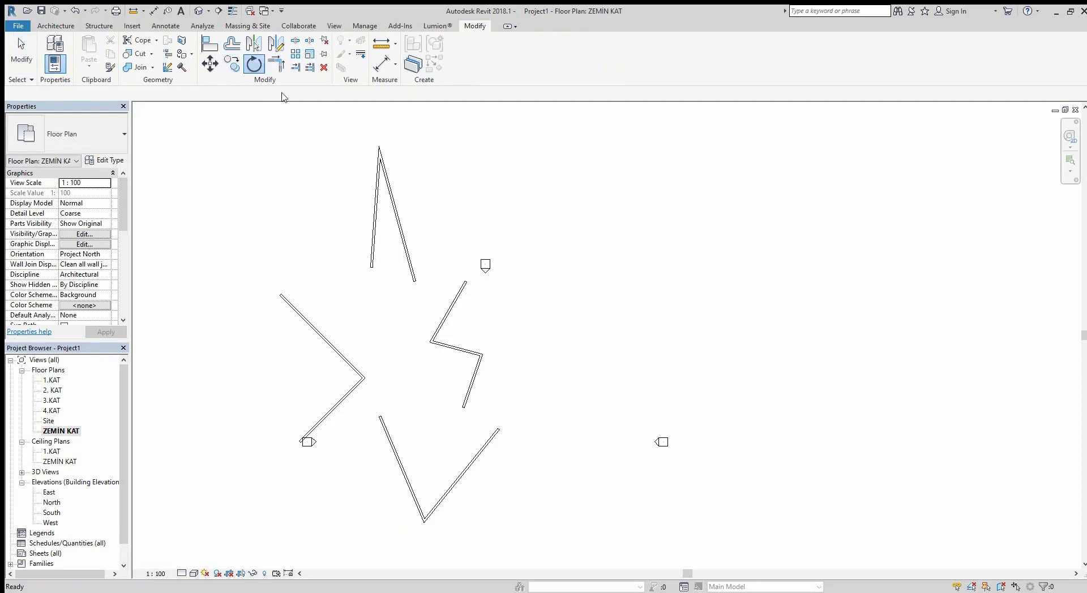
key("Escape")
left_click(331, 345)
left_click(252, 64)
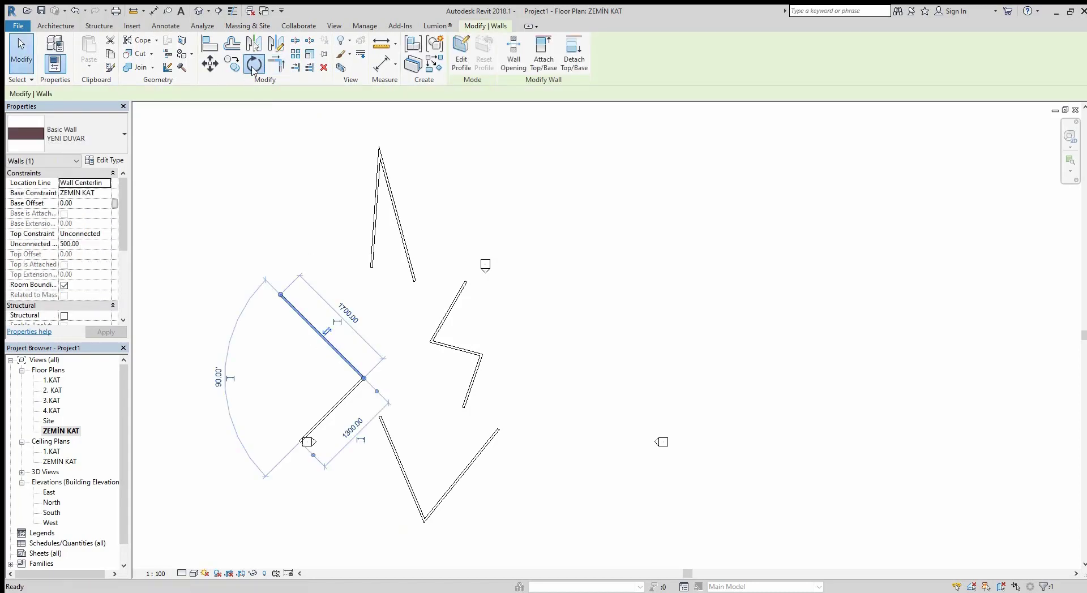
left_click(354, 346)
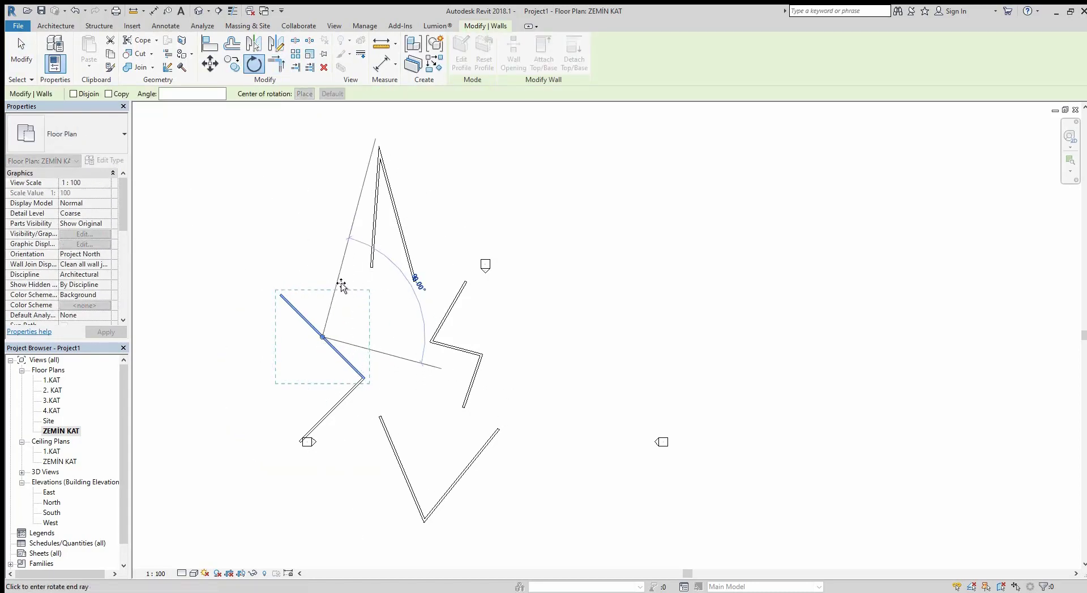
left_click(359, 305)
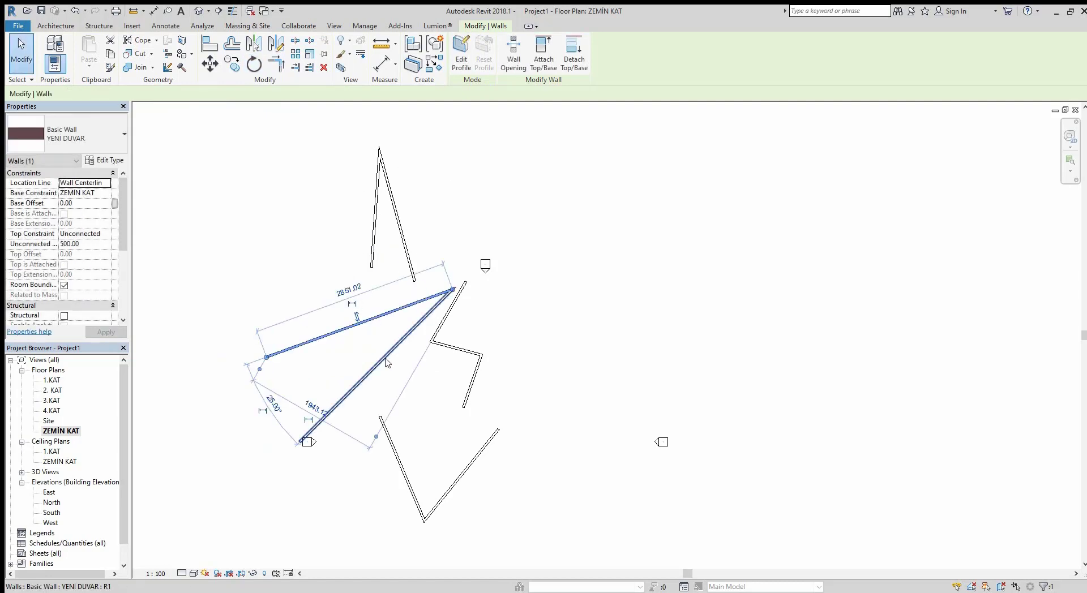
key("Escape")
- Rotate the upper inverted-V wall pair so it points sideways
left_click_drag(415, 225, 276, 120)
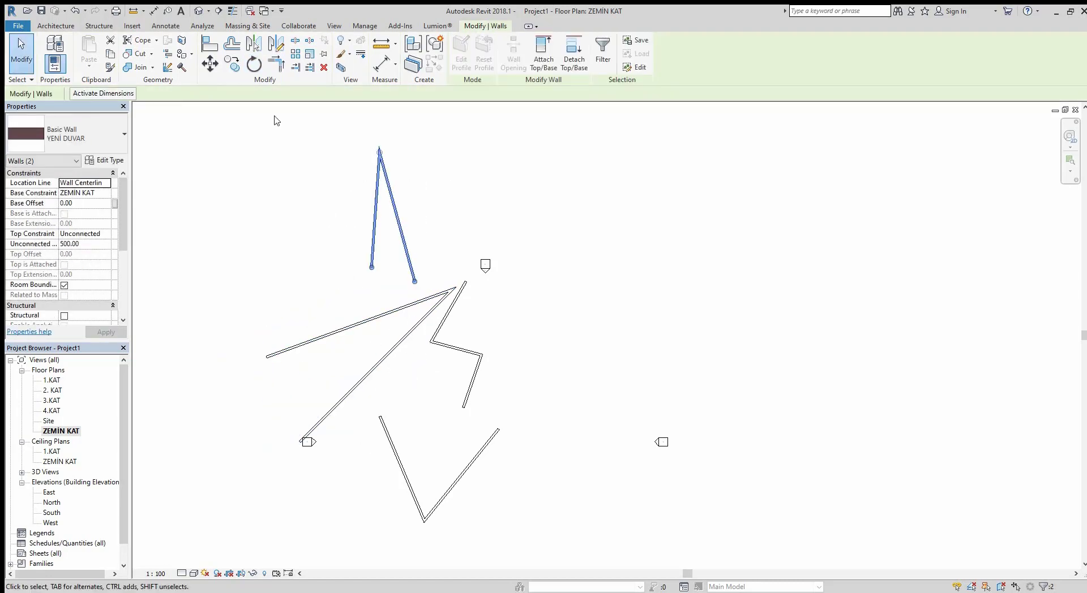
left_click(254, 67)
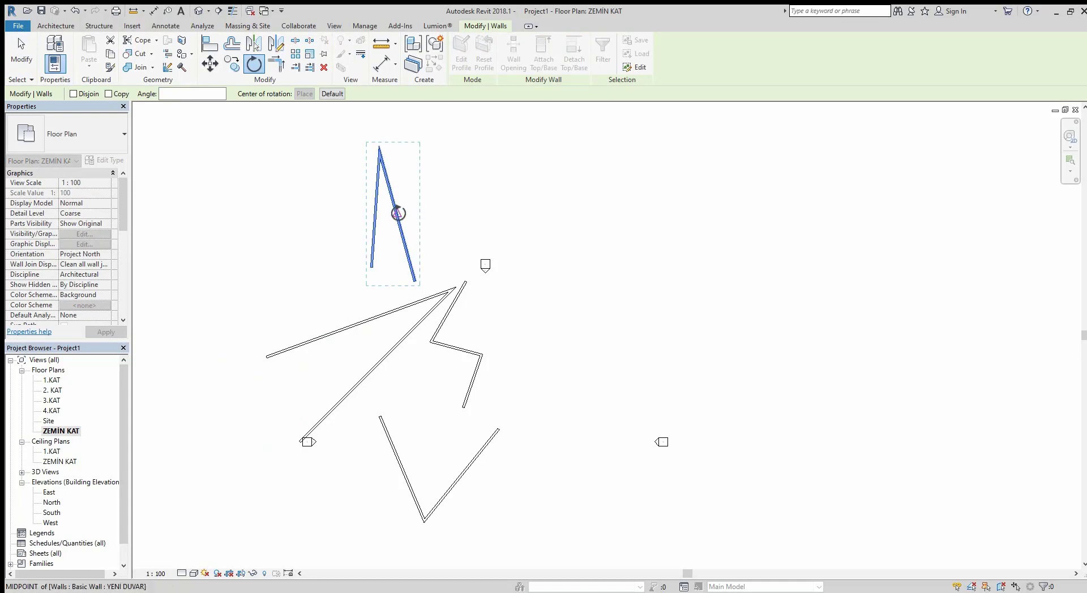
key("Escape")
left_click(254, 64)
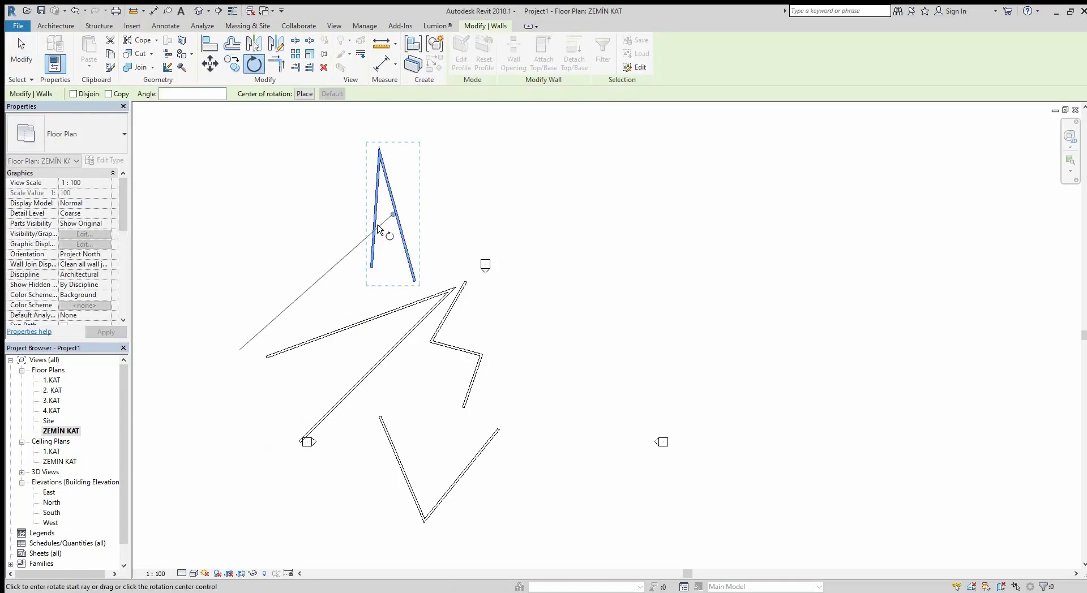
left_click(371, 331)
left_click(463, 234)
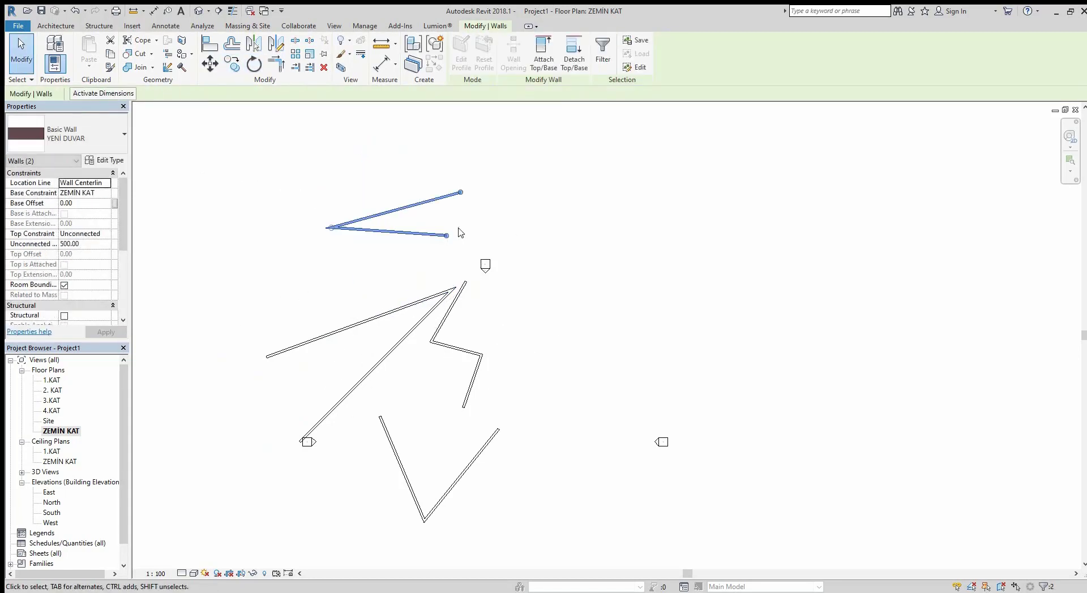
- Rotate the lower V wall pair into an L shape
left_click_drag(486, 514, 391, 430)
left_click(253, 64)
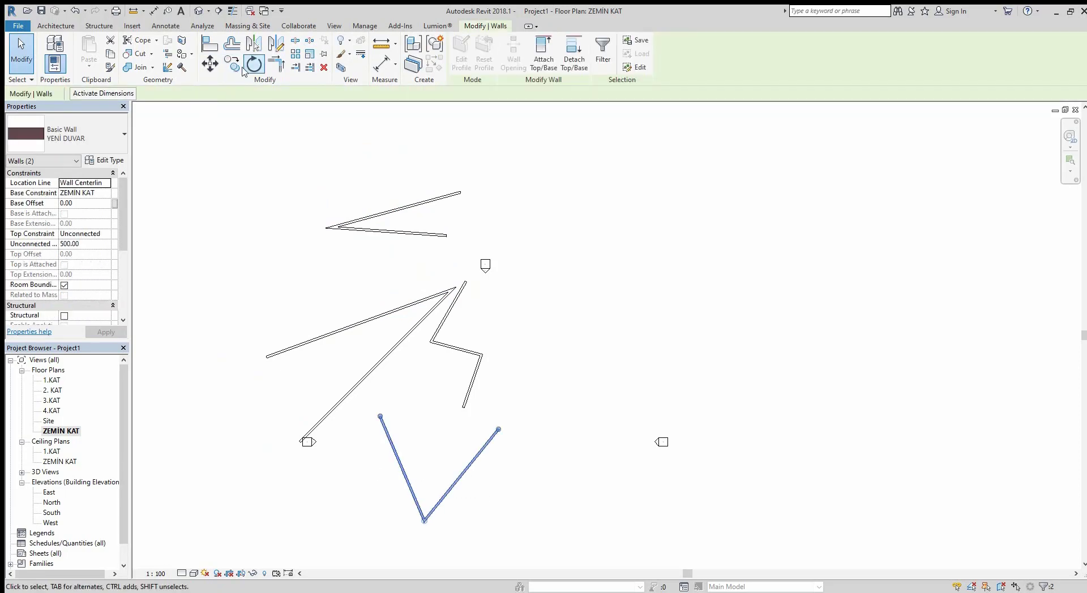
left_click(475, 464)
left_click(487, 514)
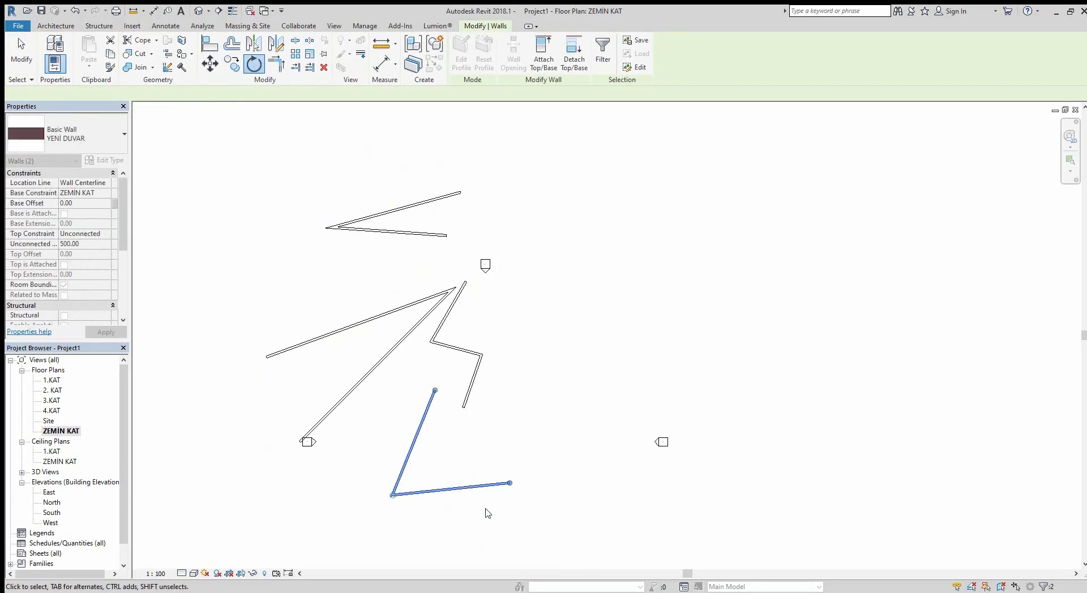
left_click(231, 69)
- Copy the L wall pair up to the right, then copy it again toward the upper left
left_click(457, 467)
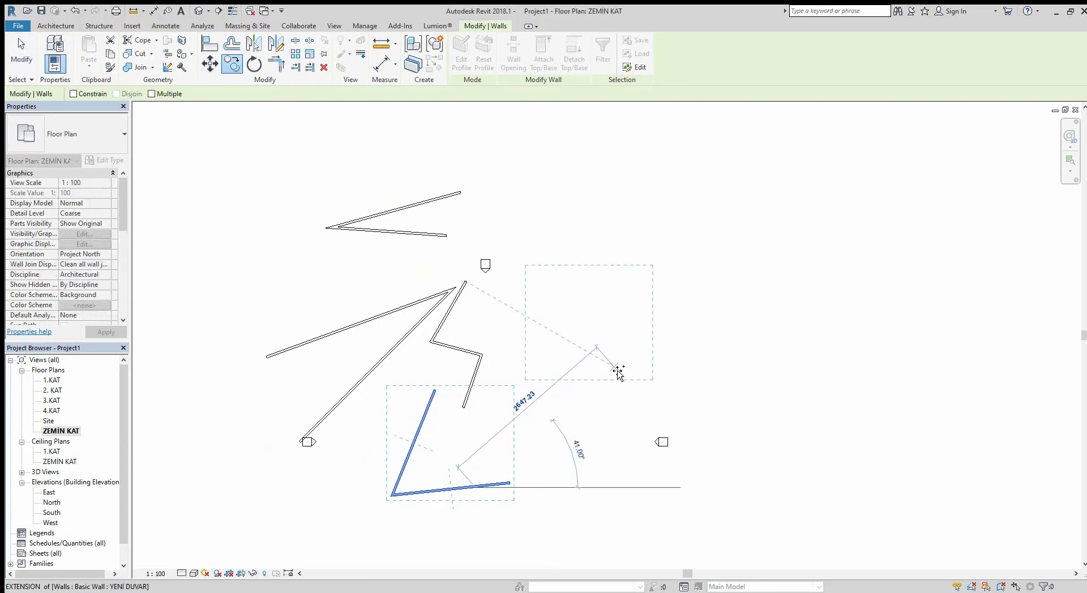
left_click(645, 362)
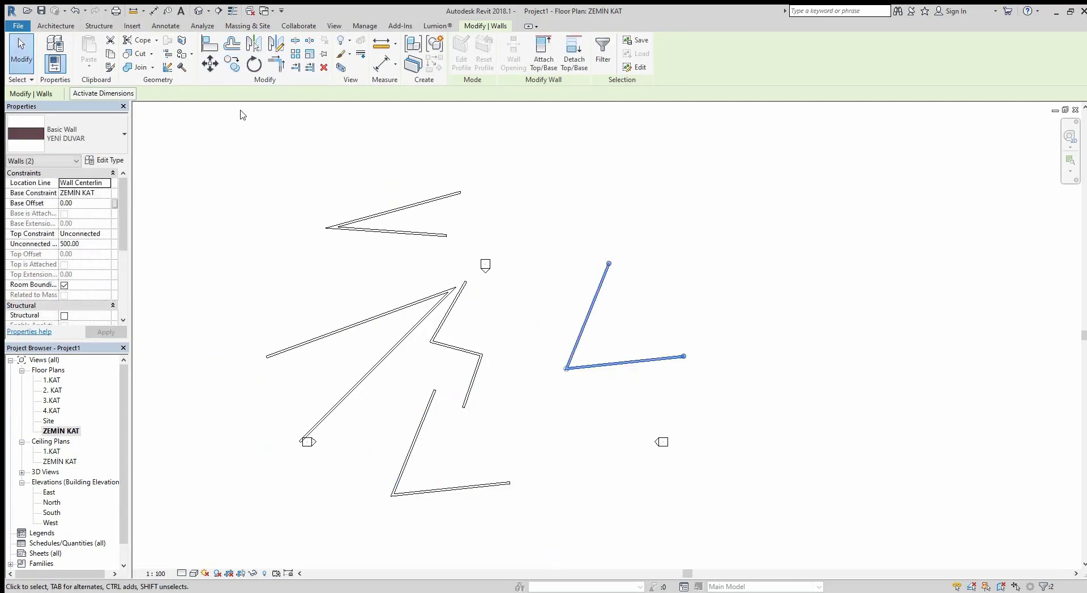
left_click(230, 69)
left_click(566, 369)
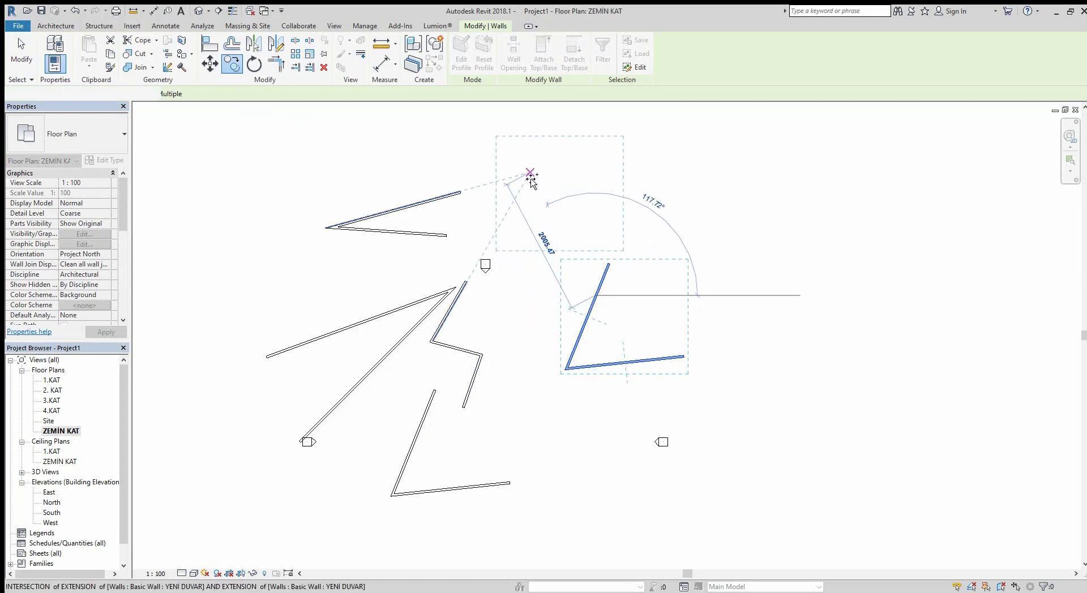
left_click(501, 245)
- Move the second copied wall pair over to the left side of the plan
left_click(210, 64)
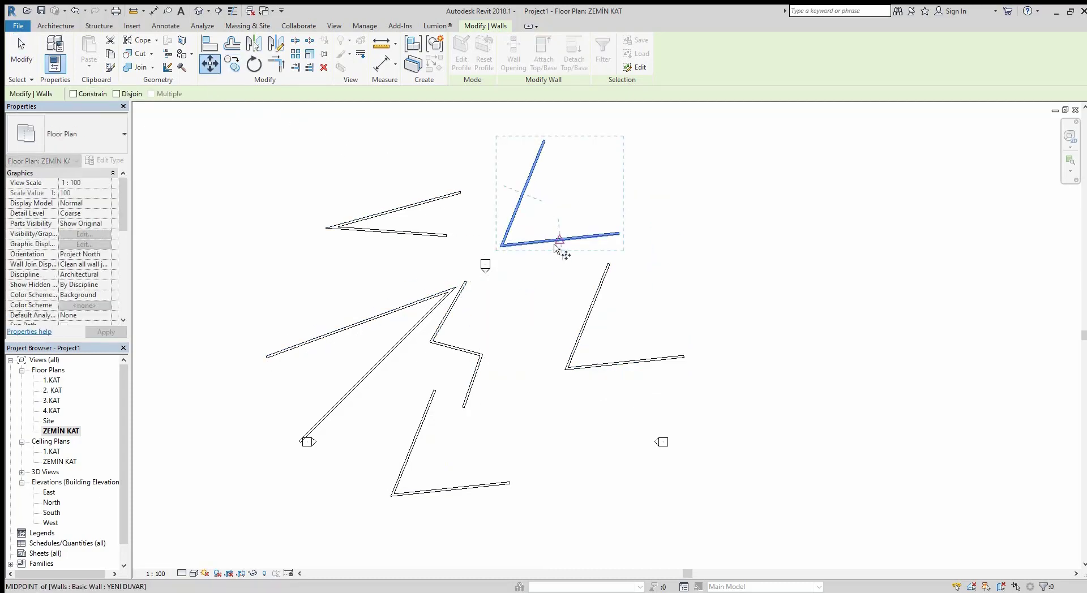
left_click(565, 265)
left_click(257, 339)
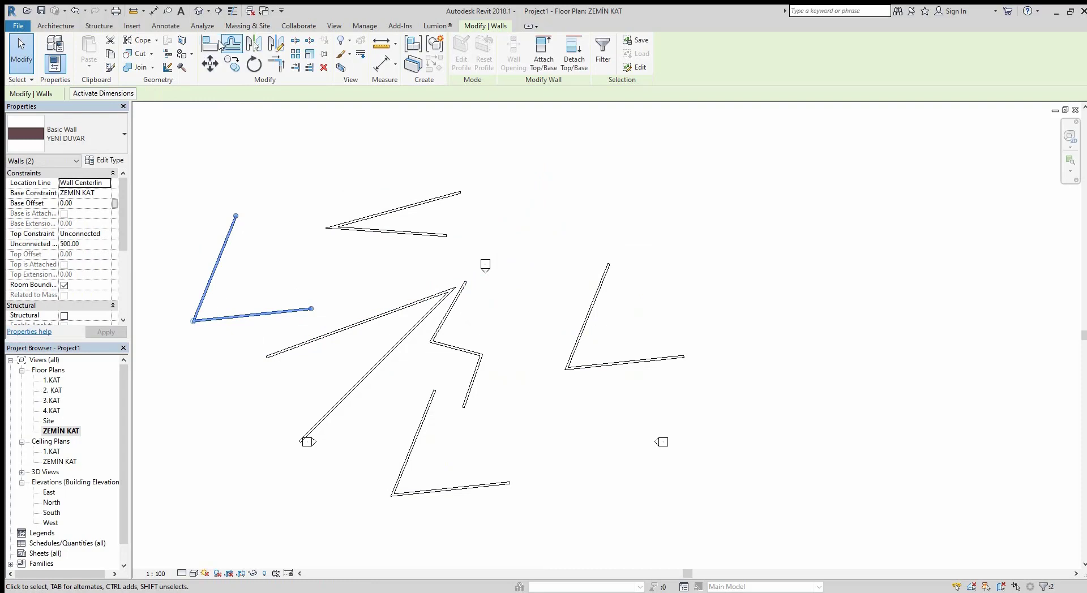
- Mirror-copy the left L wall pair across a vertical axis drawn mid-plan
left_click(253, 44)
left_click(278, 44)
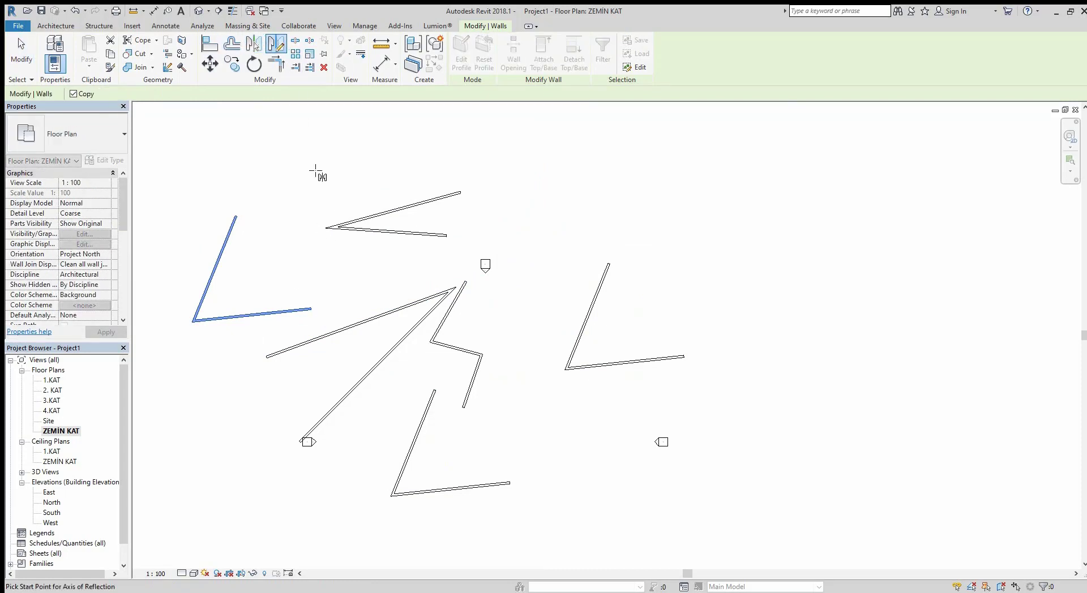
left_click(338, 176)
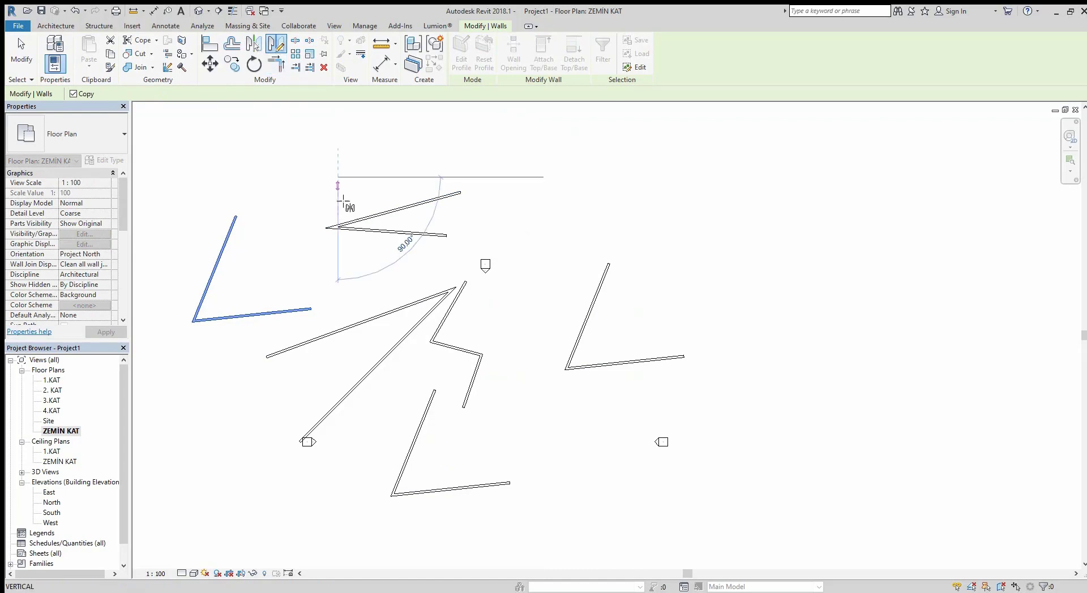
left_click(332, 397)
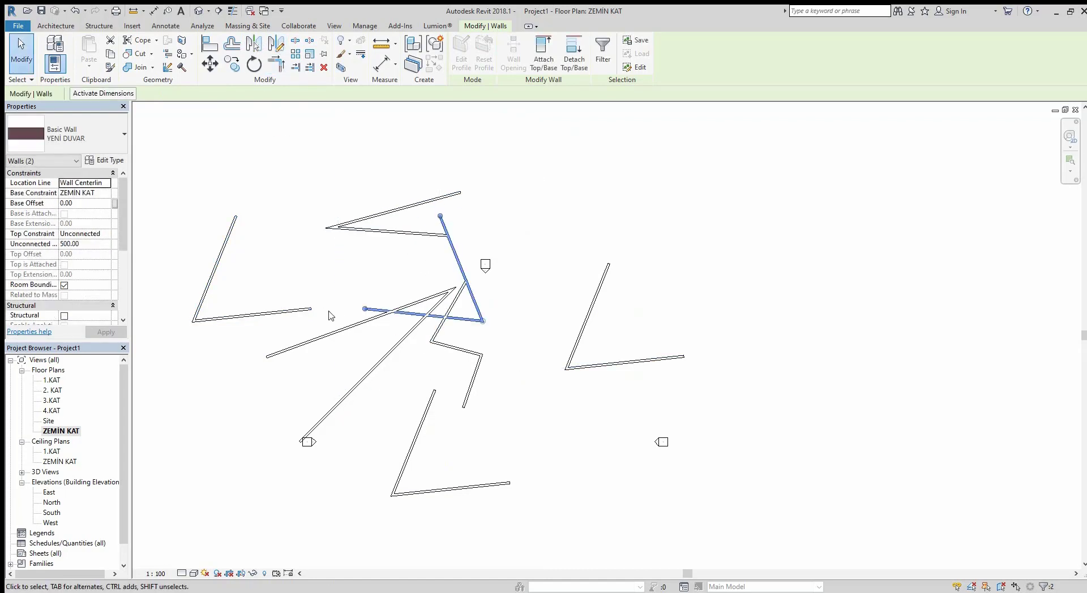
left_click(271, 48)
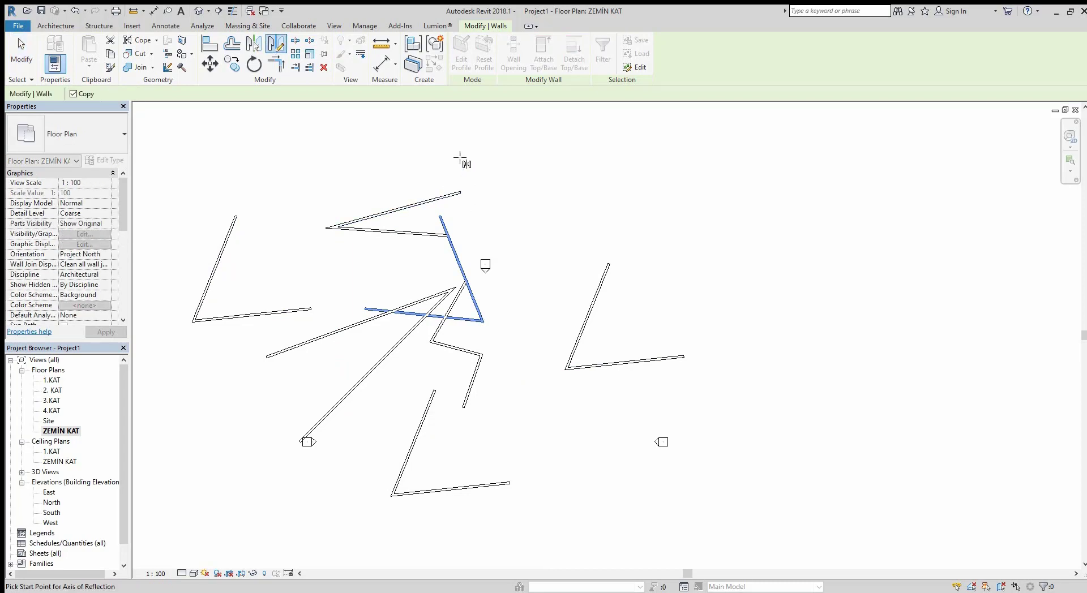
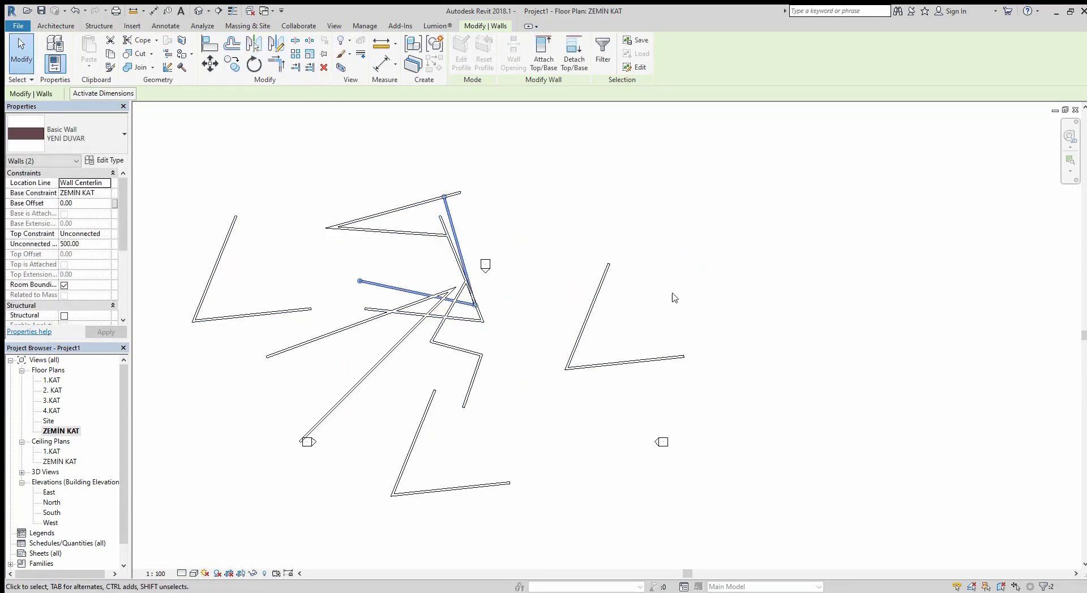
- Mirror the two selected walls with Mirror – Draw Axis, then clear the selection
left_click(274, 50)
left_click(528, 170)
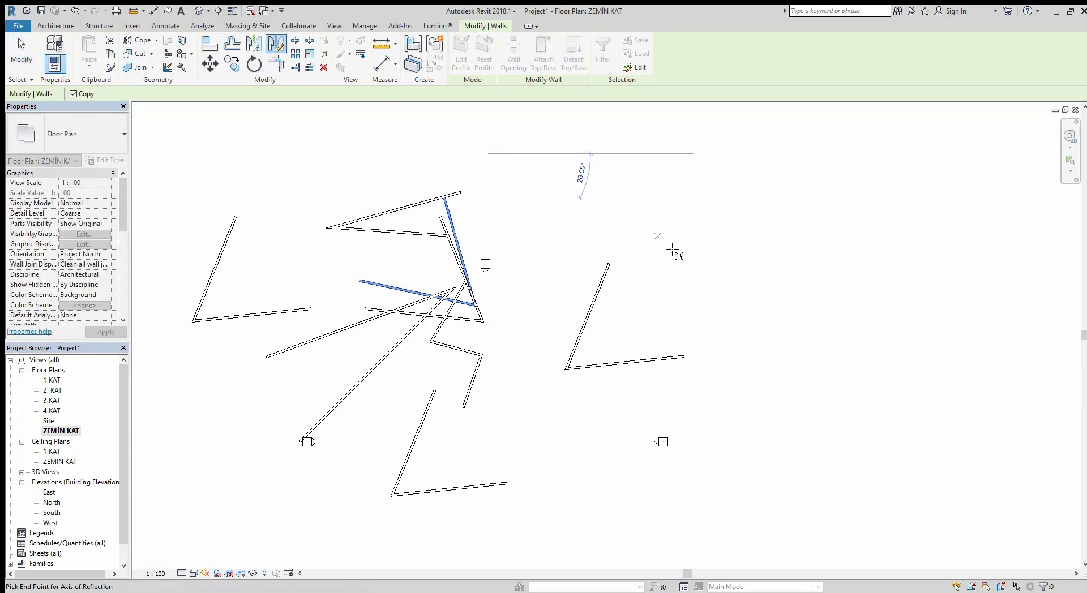
left_click(730, 301)
left_click(534, 311)
- Crossing-select the remaining walls in batches and delete every one of them
scroll(527, 317, "down", 2)
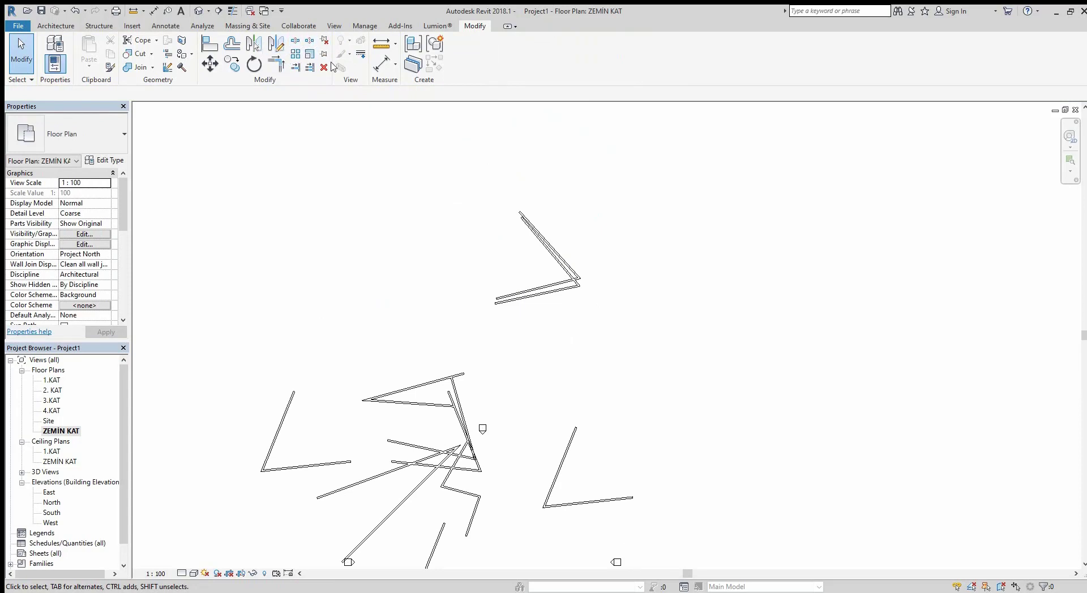
scroll(449, 218, "down", 2)
mouse_move(718, 172)
left_mouse_down()
mouse_move(293, 497)
mouse_move(393, 315)
left_mouse_up()
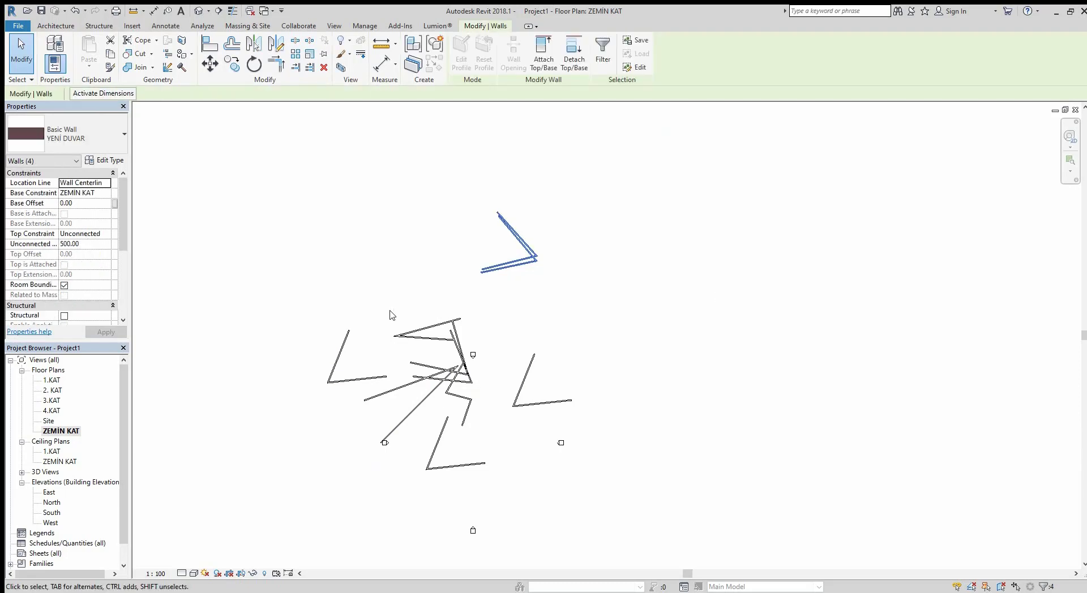
key("Delete")
left_click_drag(565, 376, 368, 432)
key("Delete")
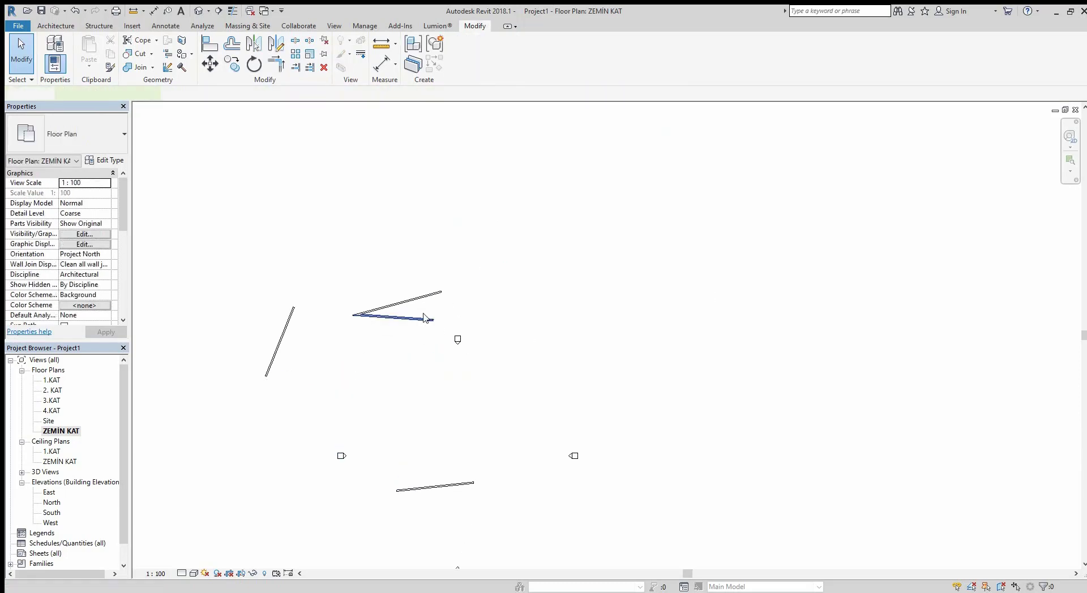
left_click_drag(416, 265, 250, 347)
key("Delete")
left_click(435, 486)
key("Delete")
scroll(461, 311, "down", 2)
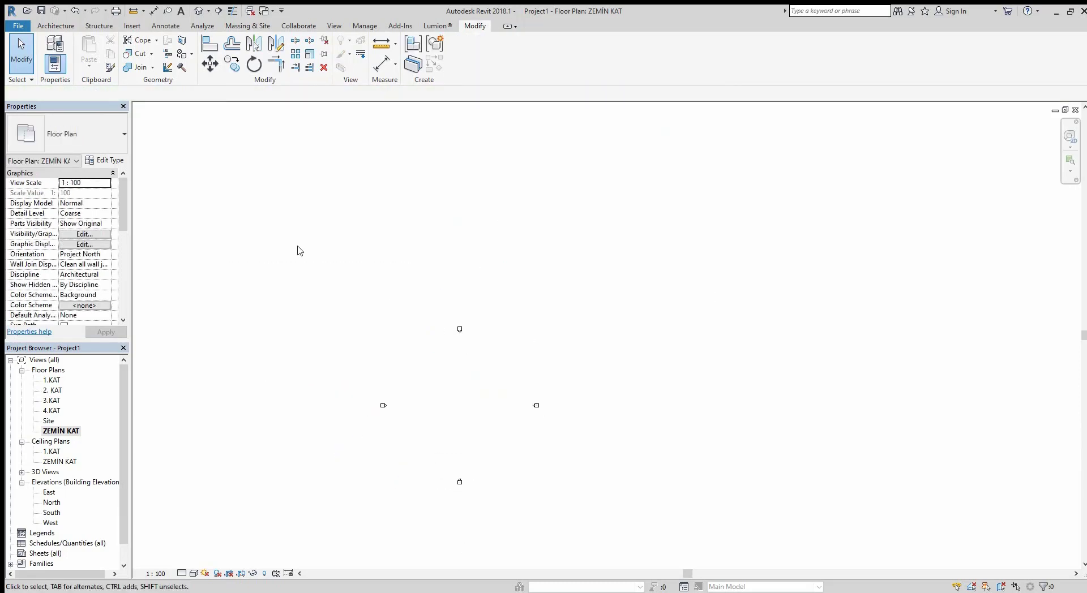
- Chain-draw four Storefront curtain walls as a rectangle of about 6600 by 6800
left_click(57, 26)
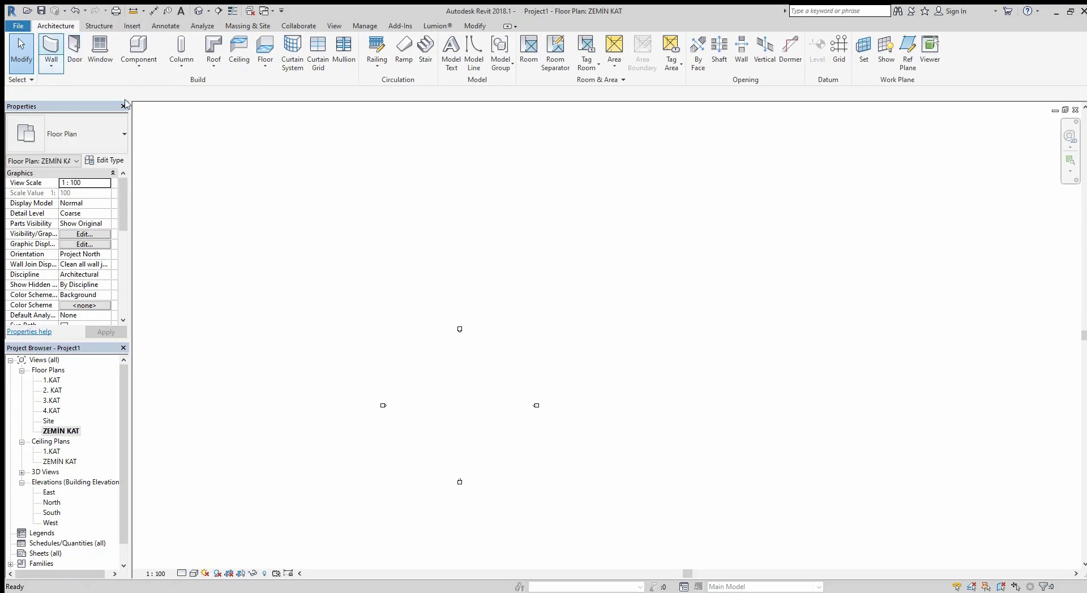
left_click(406, 270)
left_click(607, 479)
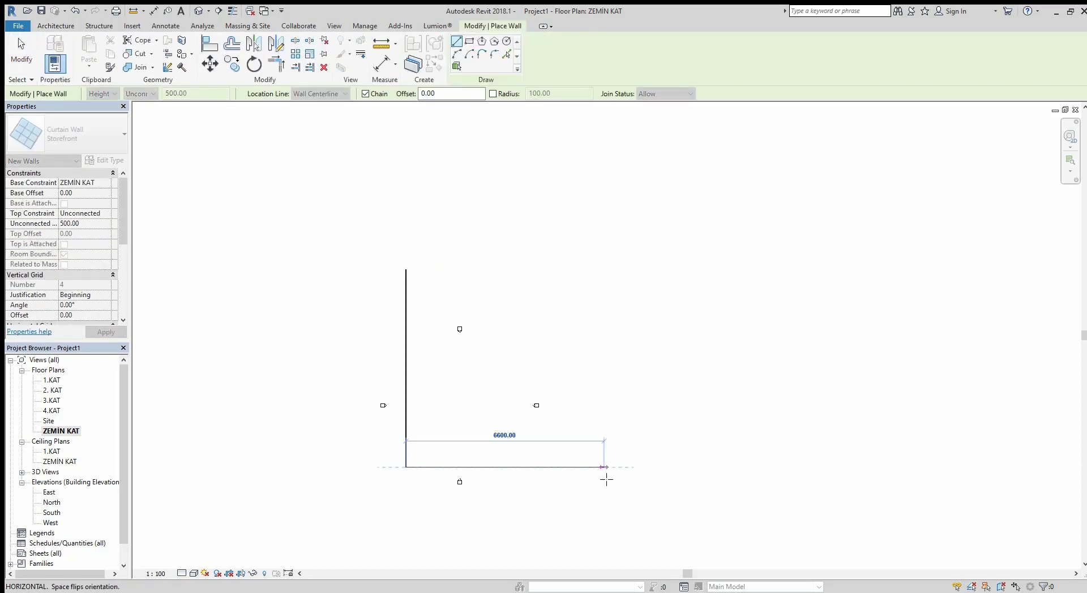
left_click(600, 270)
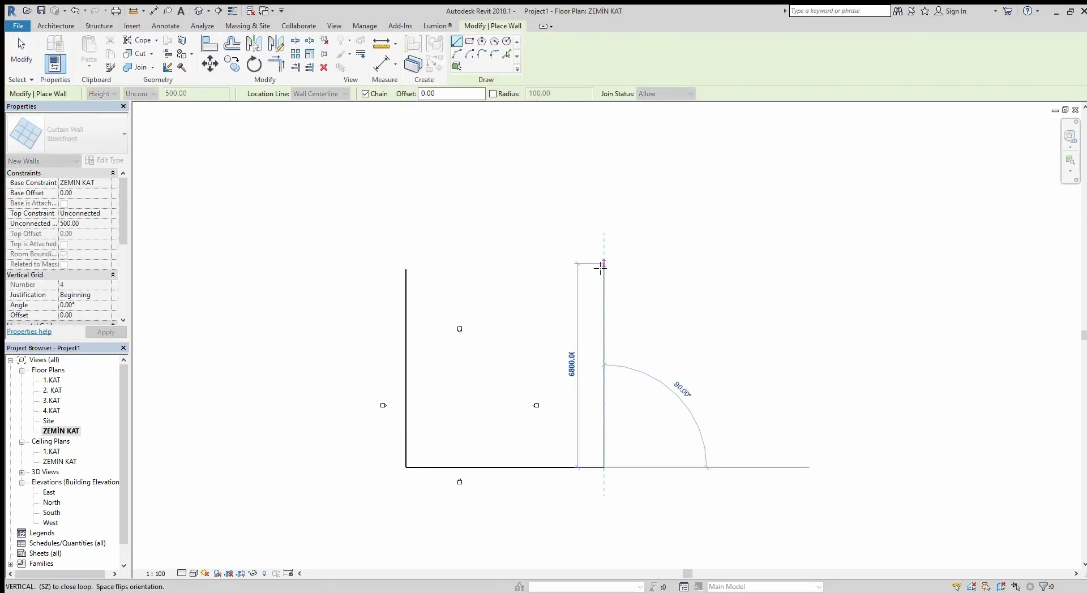
left_click(461, 267)
left_click(460, 263)
key("Escape")
key("Escape")
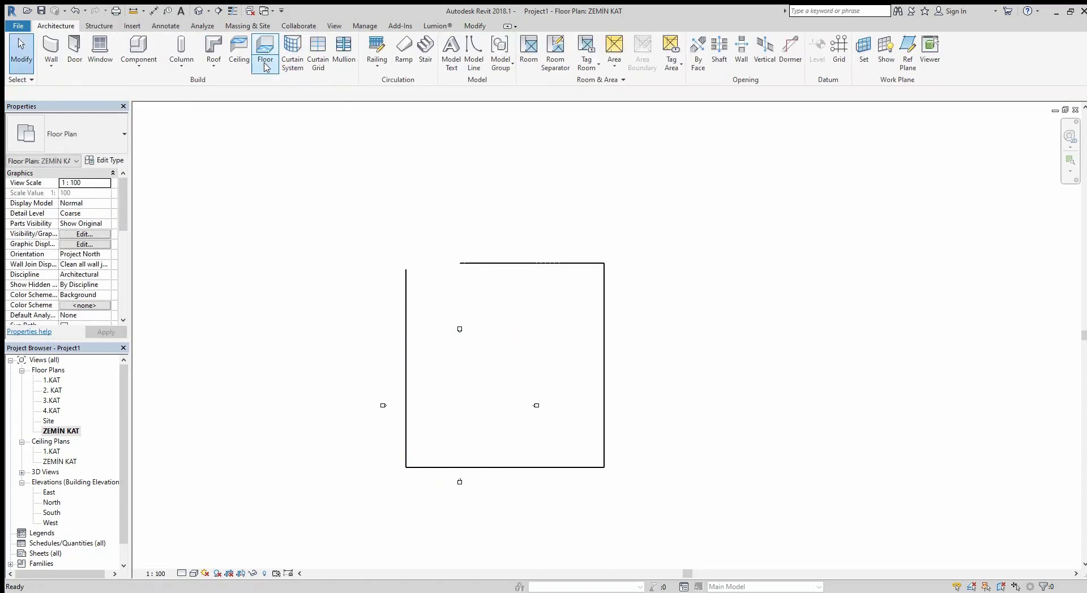
- Close the top-left corner with Trim/Extend to Corner (TR) and check the top wall
left_click(507, 263)
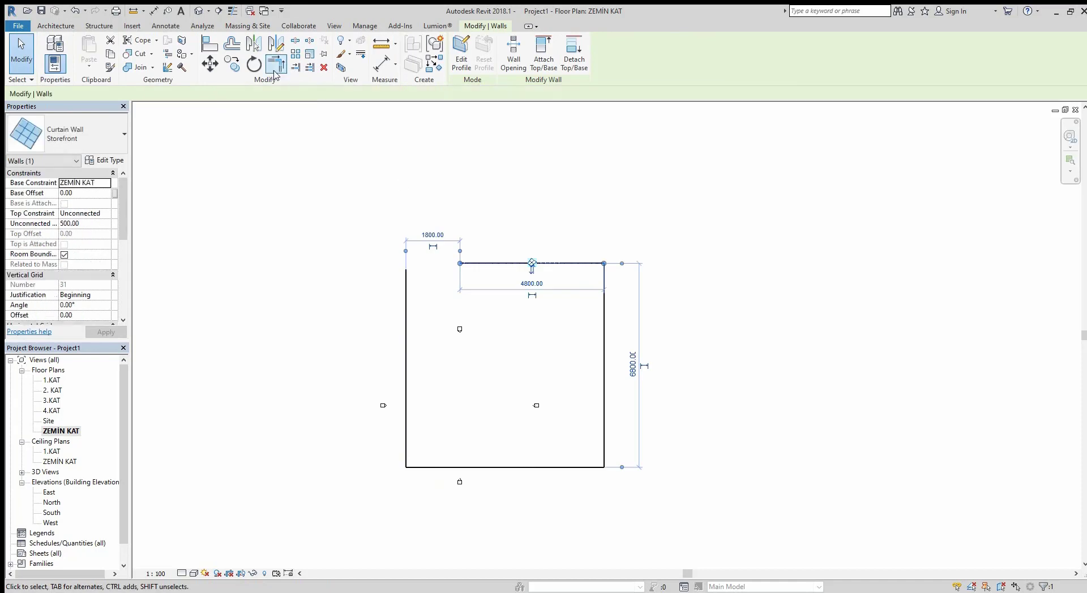
key("t")
key("r")
left_click(469, 266)
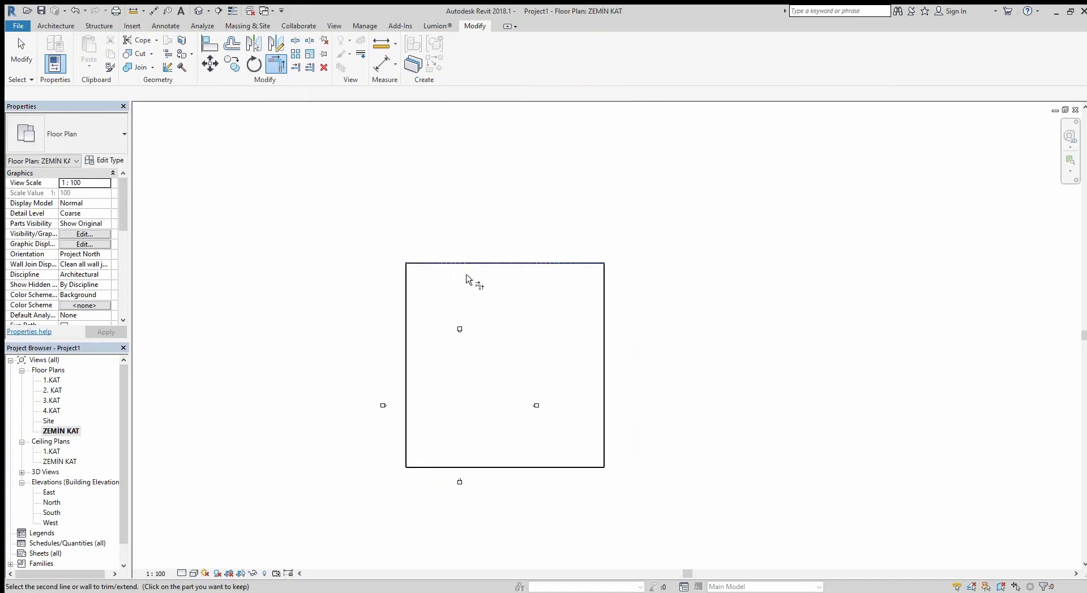
key("Escape")
key("Escape")
mouse_move(603, 278)
left_mouse_down()
mouse_move(456, 260)
mouse_move(456, 238)
left_mouse_up()
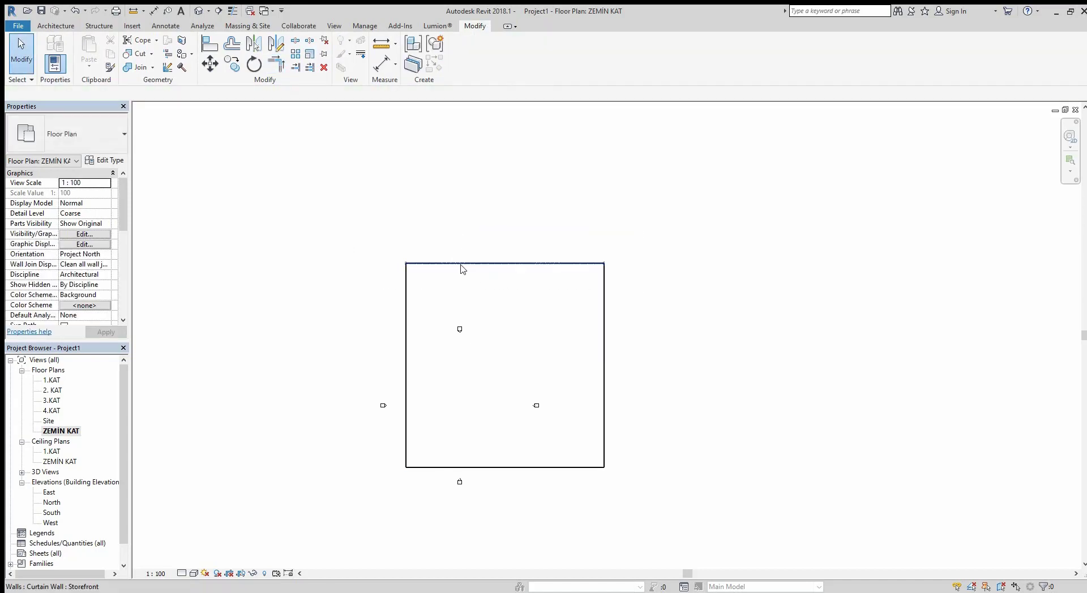
left_click(462, 264)
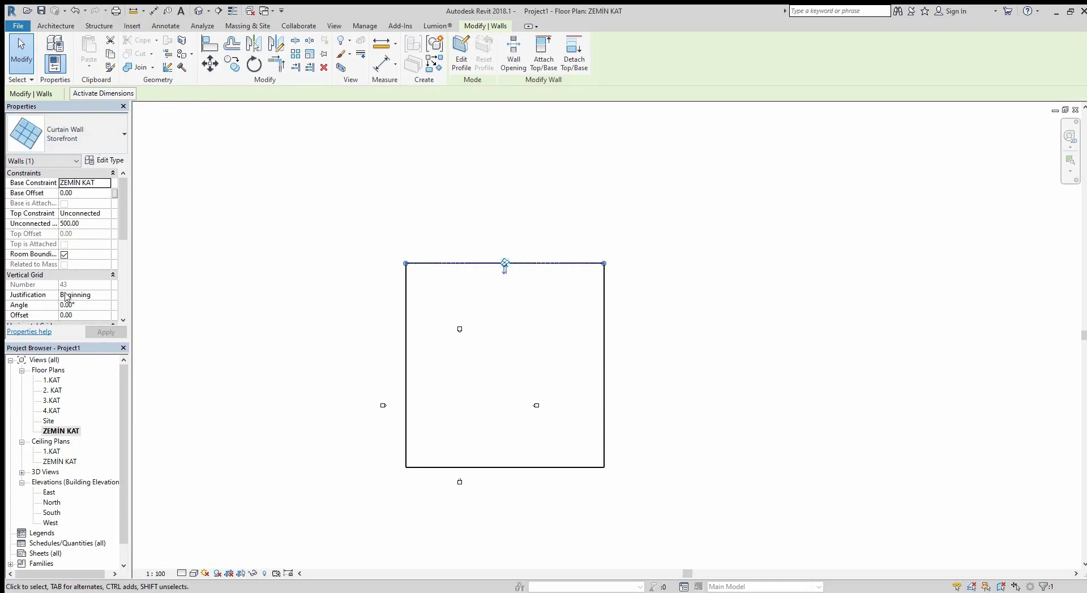
left_click(563, 287)
scroll(582, 259, "up", 3)
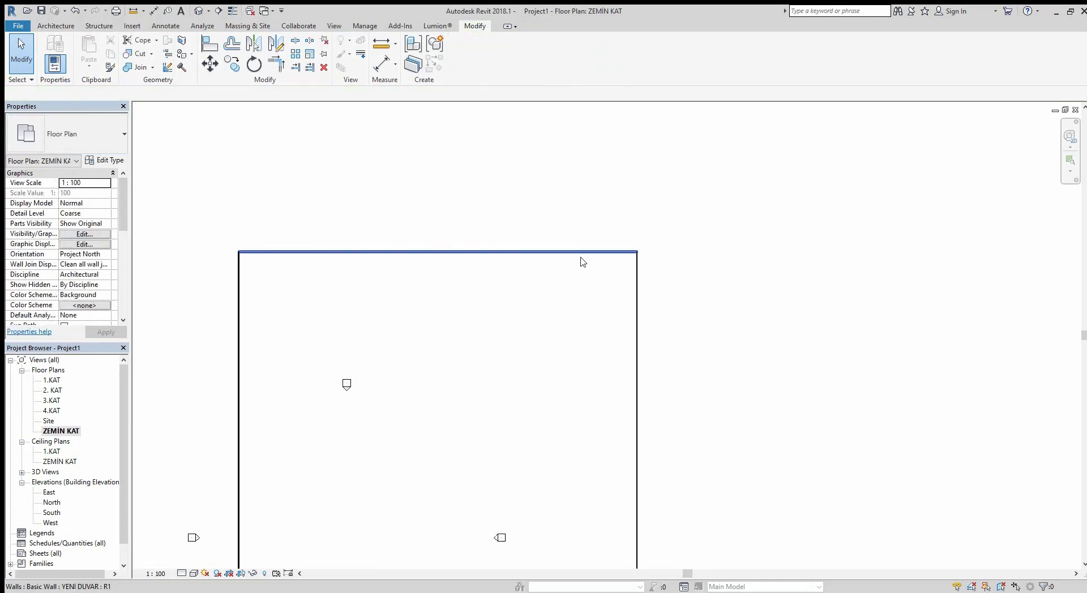
key("a")
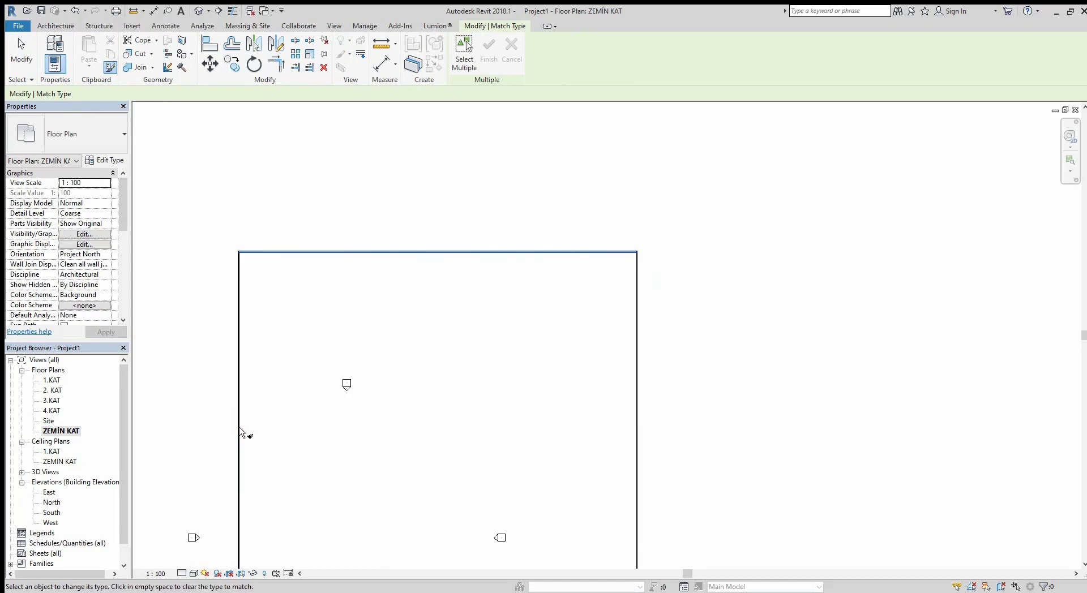
key("Escape")
scroll(339, 265, "down", 1)
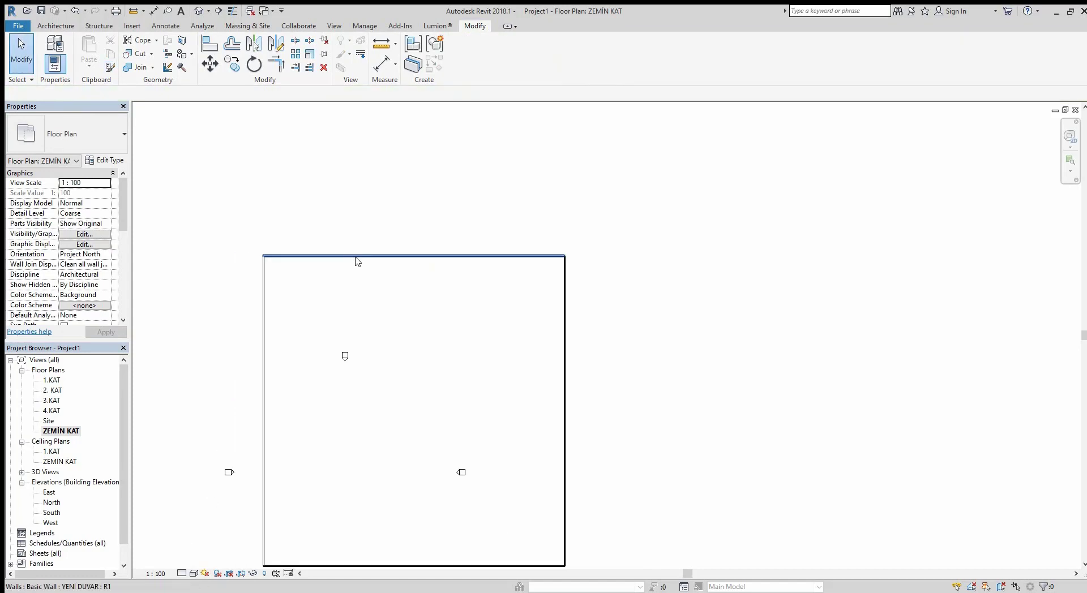
scroll(357, 262, "down", 1)
scroll(304, 335, "up", 1)
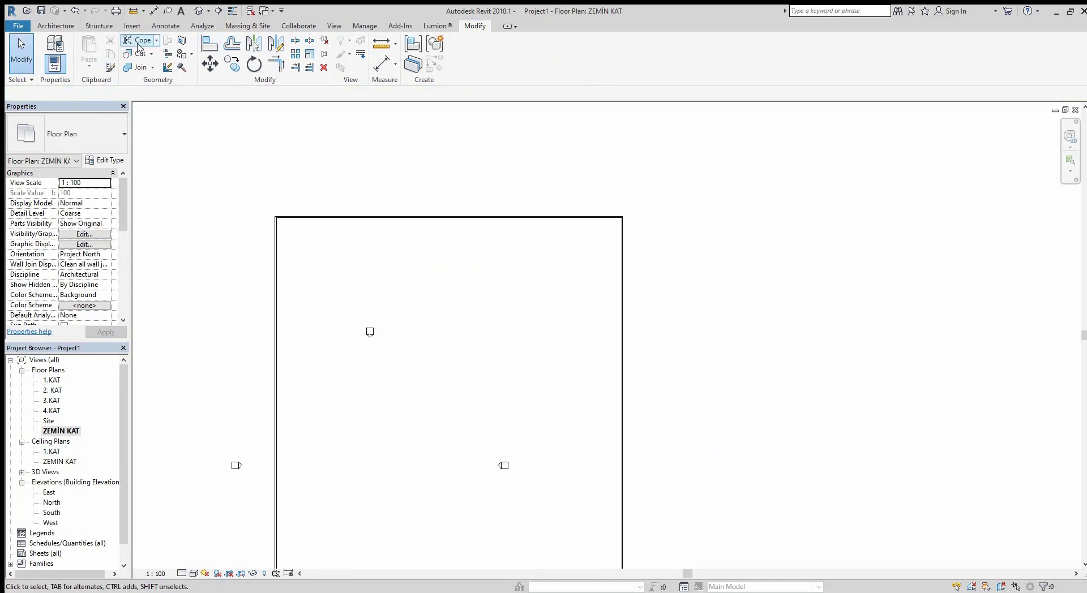
left_click(55, 25)
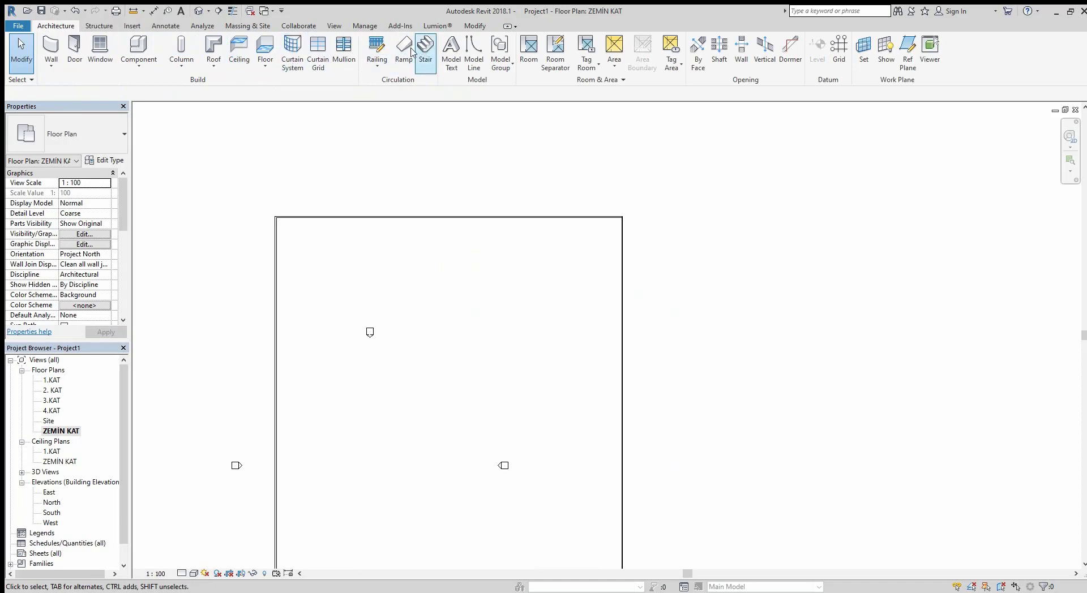
- Create a 30° Generic Roof by footprint from a rectangle over the enclosure
left_click(222, 50)
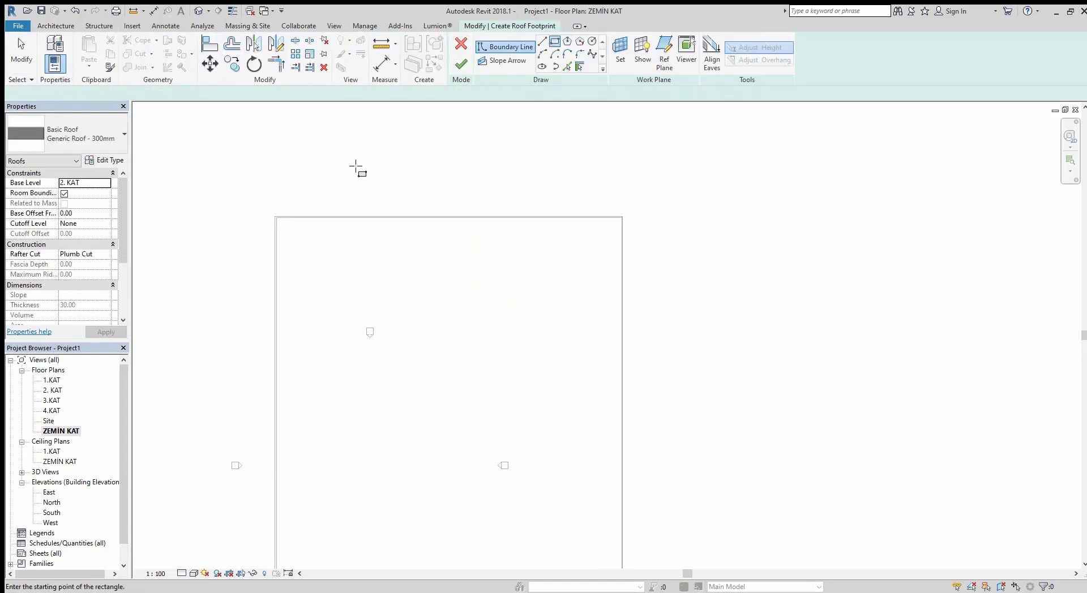
left_click(292, 202)
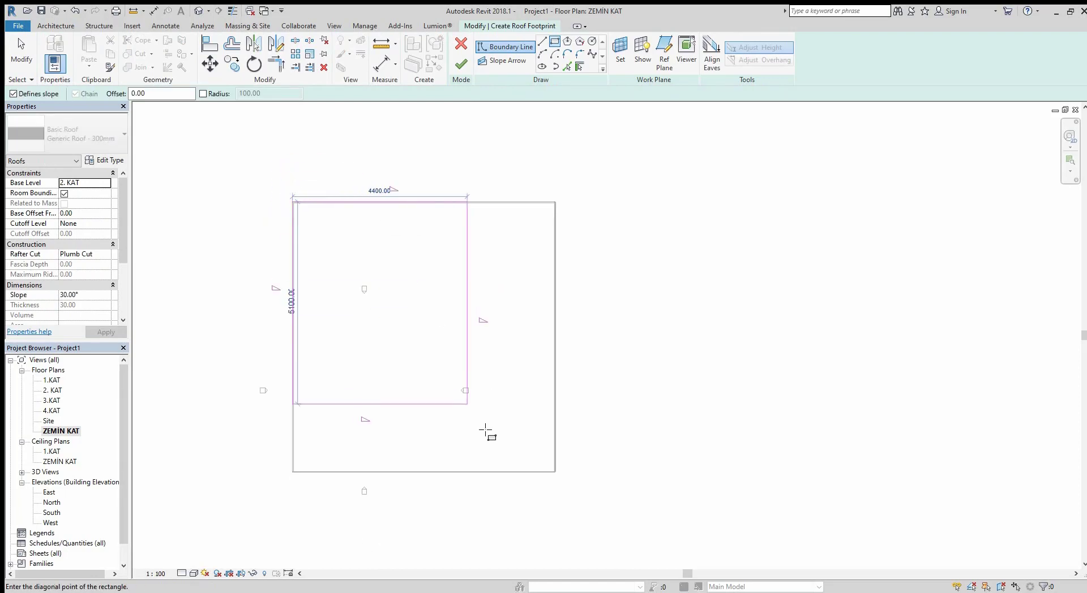
left_click(557, 479)
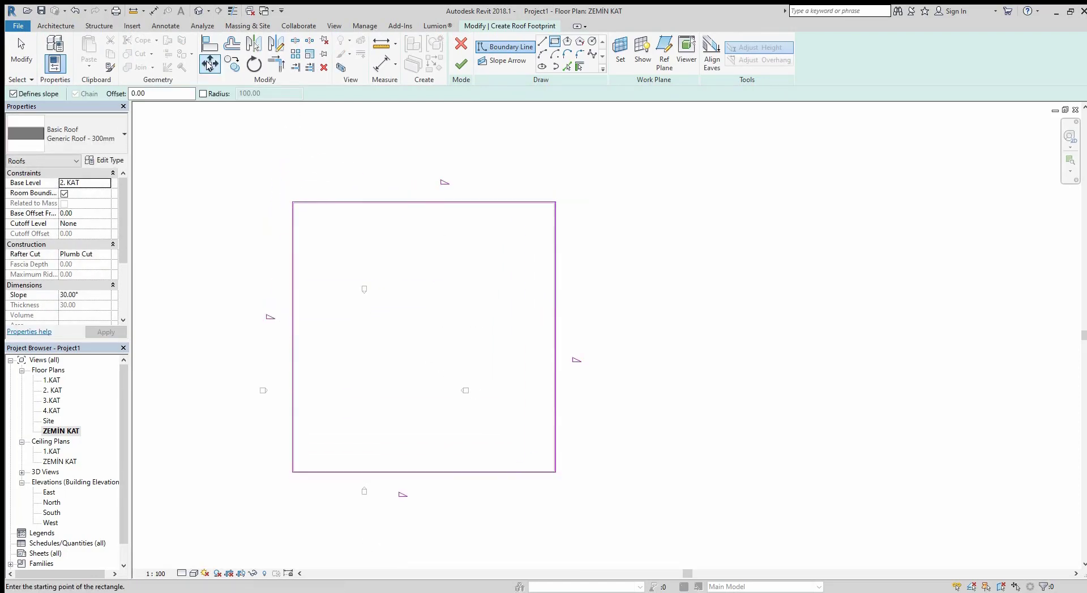
left_click(461, 63)
- Add a 400mm Generic Floor from a rectangular boundary sketch over the same area
left_click(66, 28)
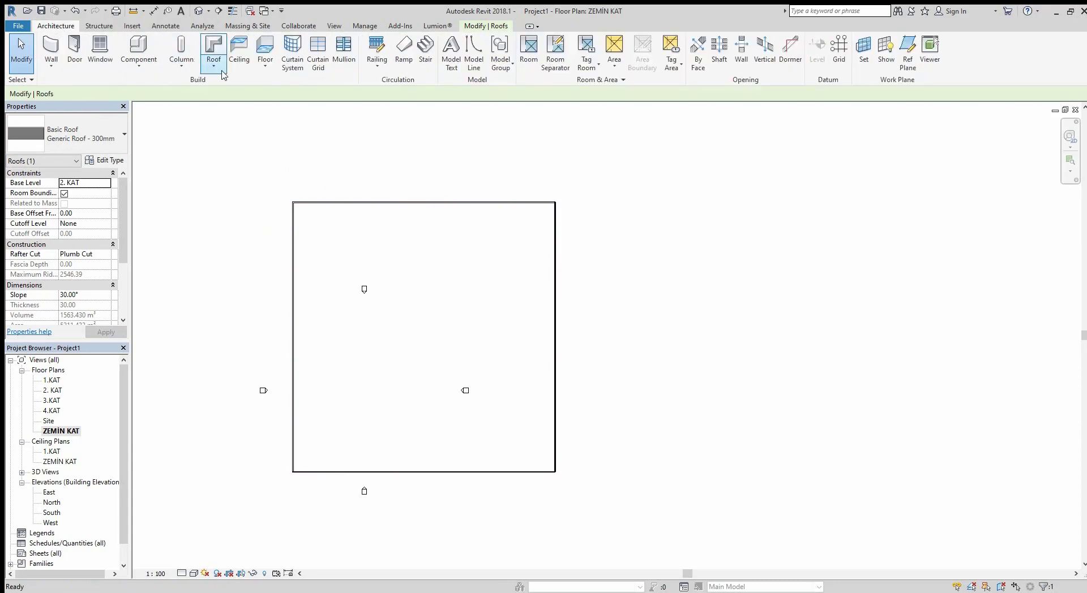
left_click(264, 48)
left_click(555, 41)
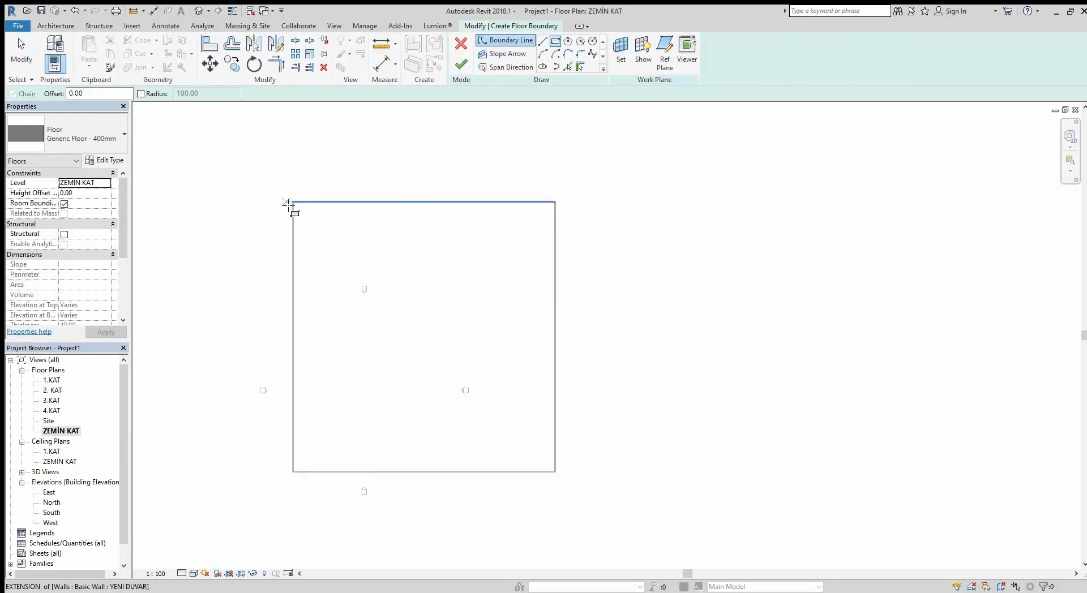
left_click(293, 197)
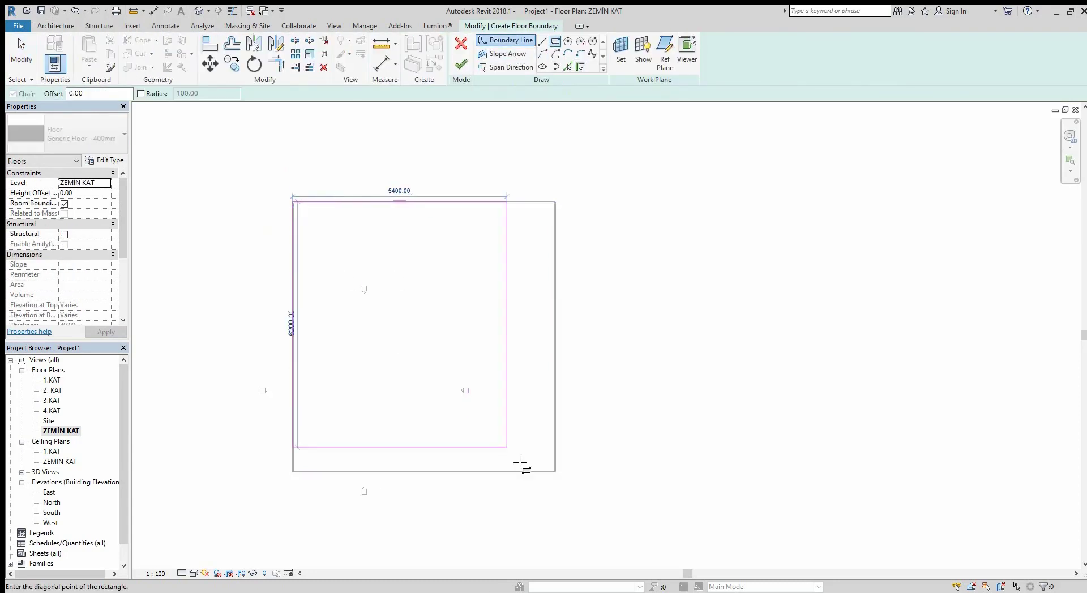
left_click(555, 473)
left_click(455, 71)
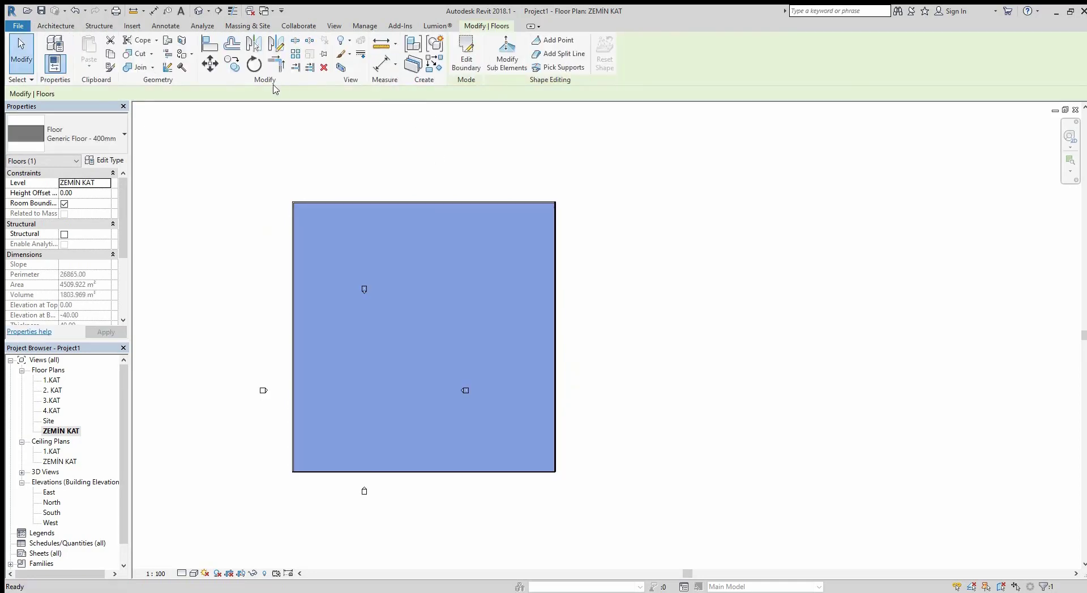
left_click(254, 146)
- Orbit the default 3D view to inspect the hipped roof from several angles
left_click(198, 12)
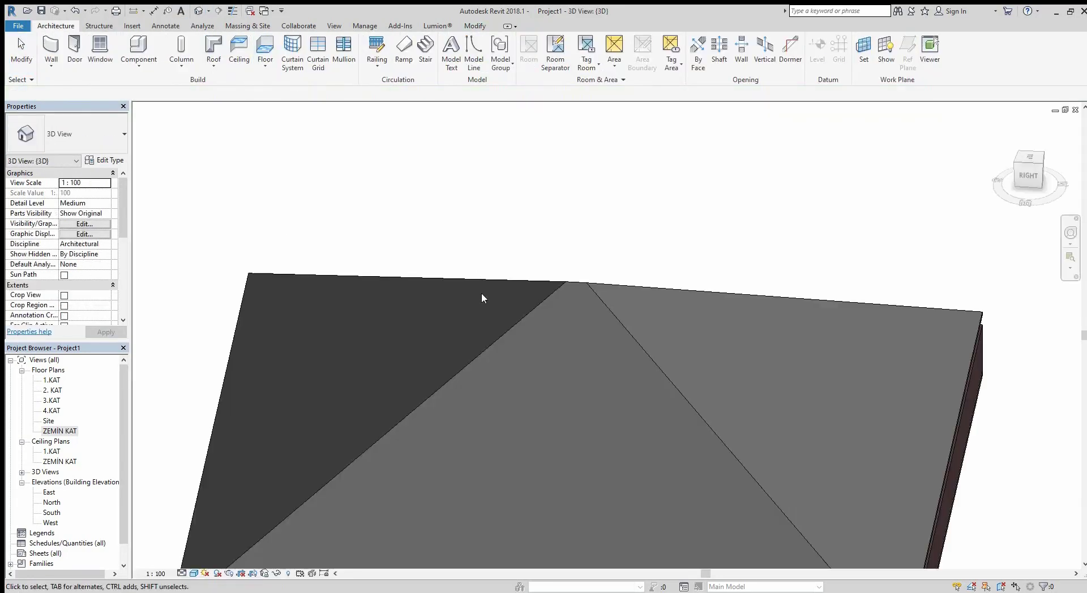
left_click(530, 305)
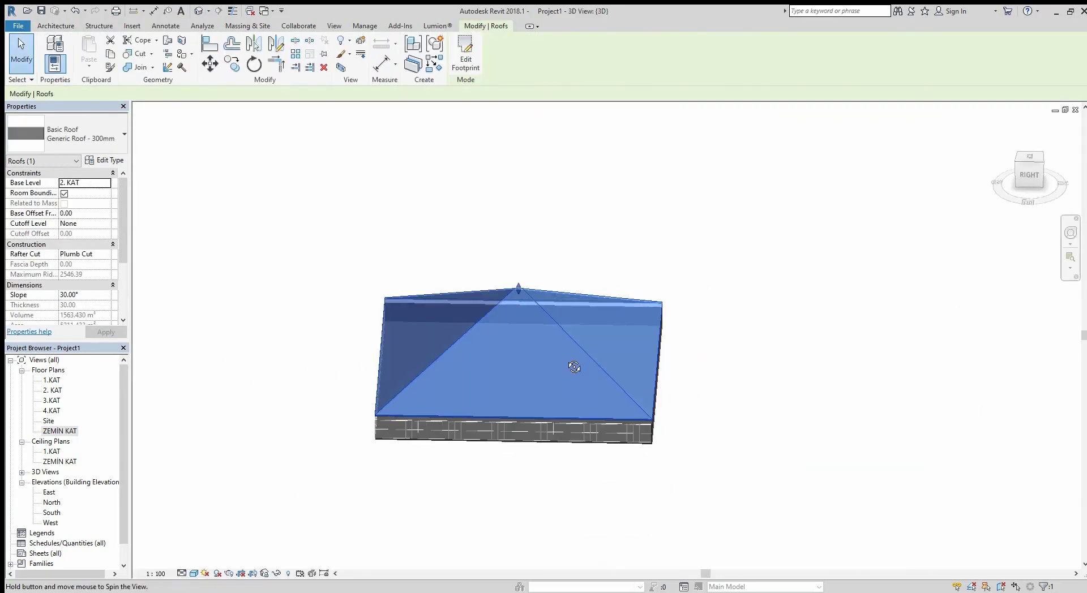
mouse_move(575, 368)
middle_mouse_down("shift")
mouse_move(536, 245)
mouse_move(714, 327)
middle_mouse_up("shift")
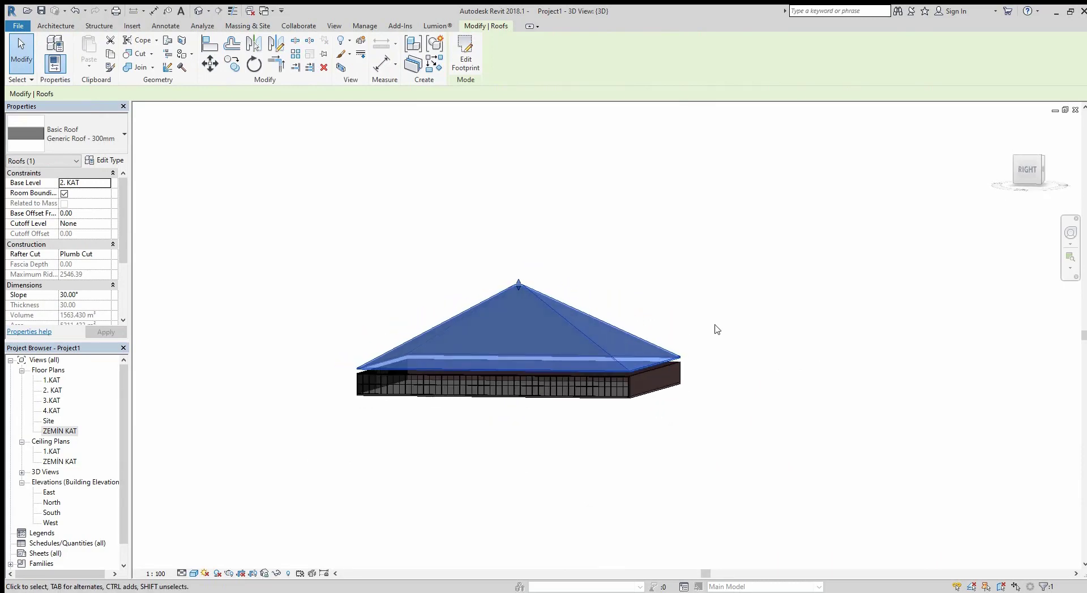
left_click(714, 327)
mouse_move(603, 327)
middle_mouse_down("shift")
mouse_move(534, 328)
mouse_move(532, 298)
middle_mouse_up("shift")
left_click(532, 298)
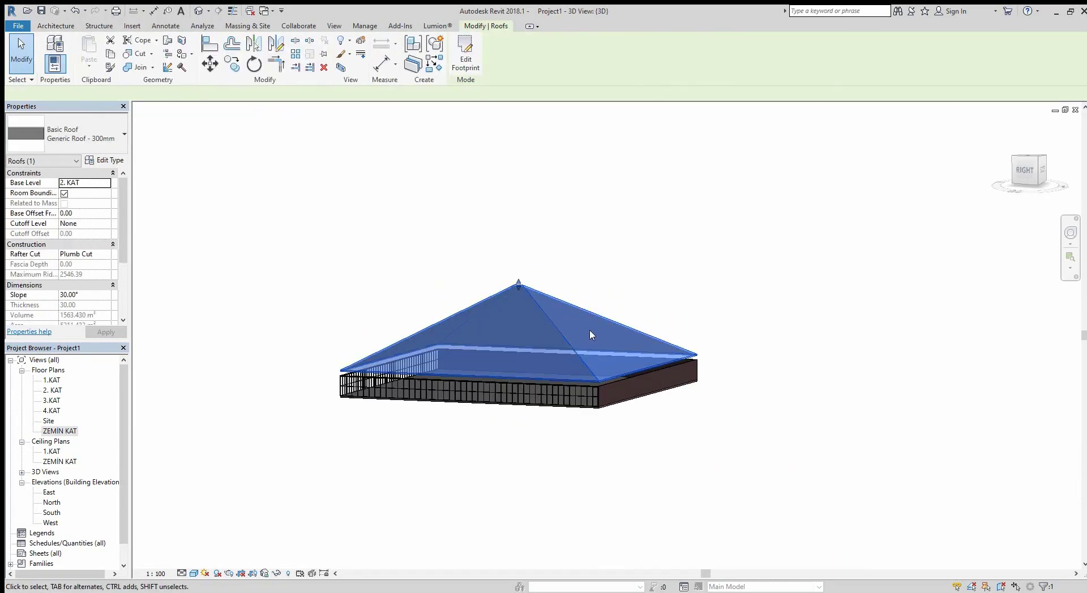
middle_click_drag(590, 329, 585, 381, "shift")
key("Escape")
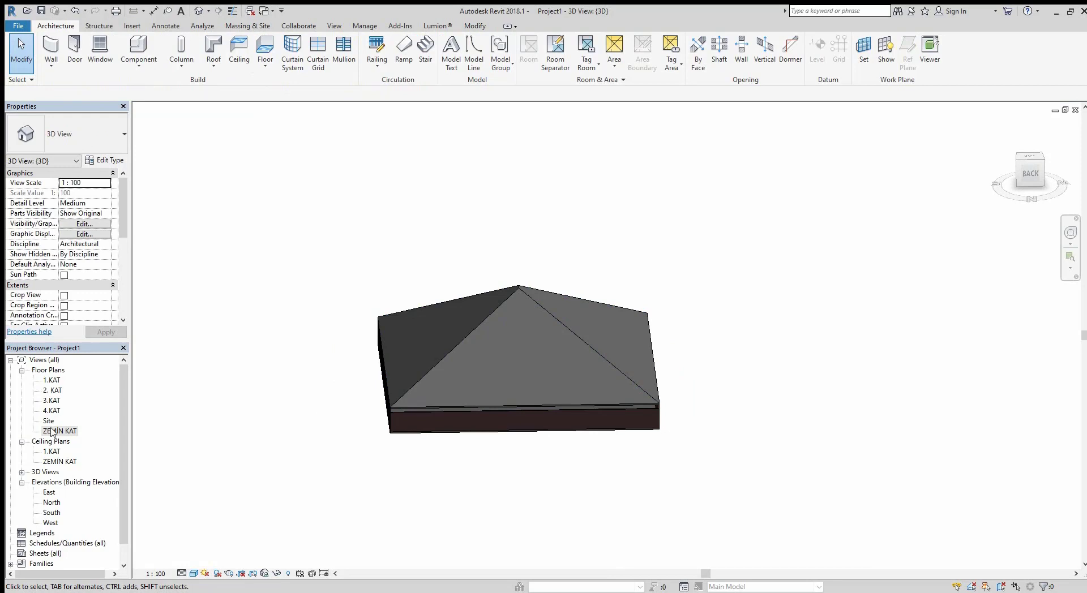
- Show the Site plan in Shaded visual style (SD) and pick the Section tool
double_click(52, 432)
double_click(49, 421)
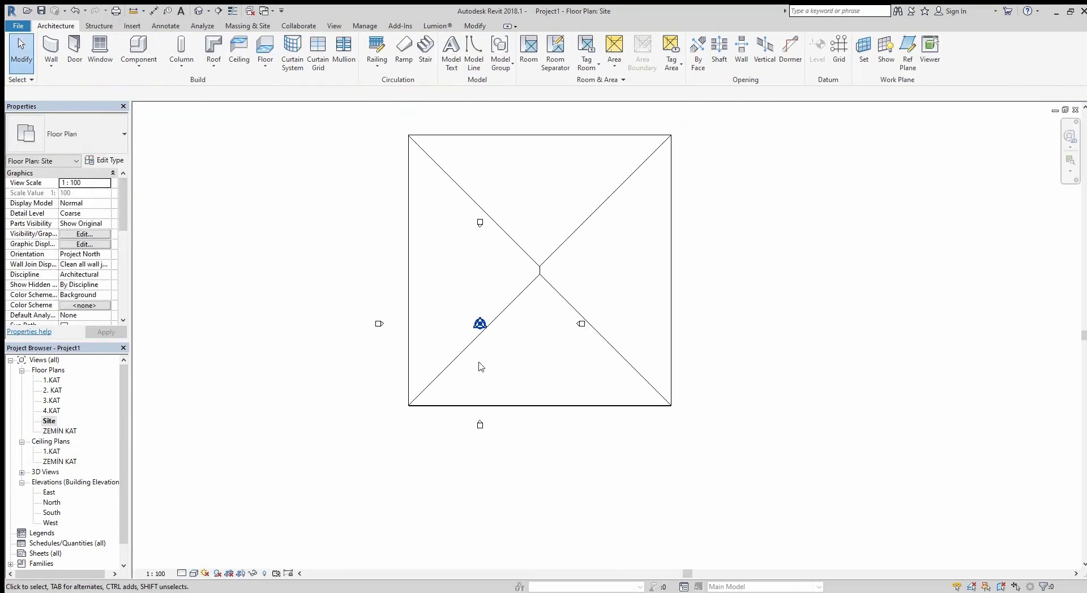
scroll(510, 368, "down", 2)
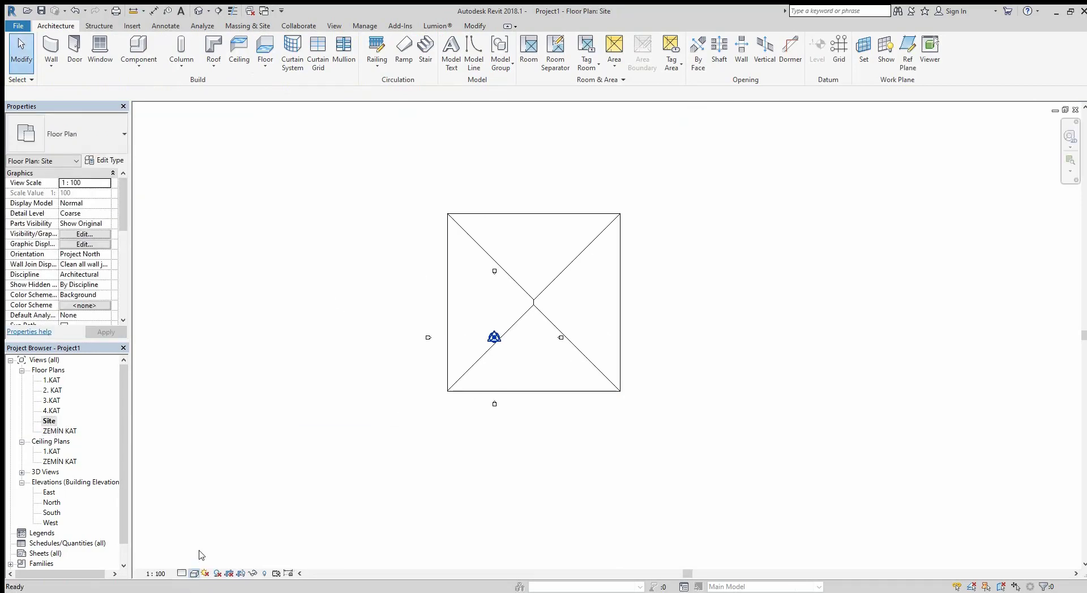
key("s")
key("d")
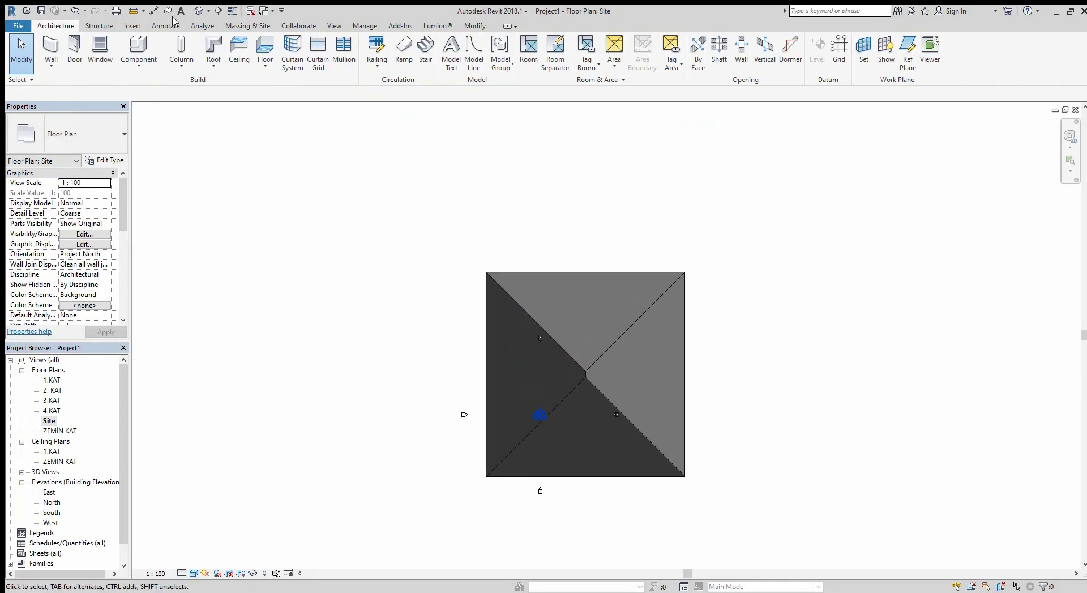
left_click(228, 10)
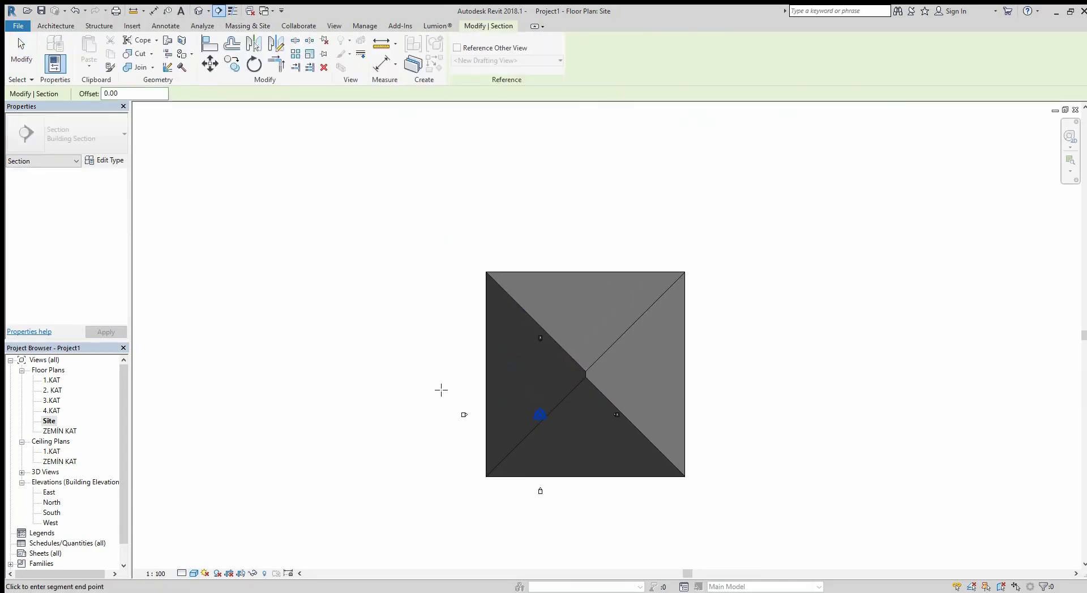
- Draw Section 1 horizontally across the middle of the roof from left to right
left_click(437, 383)
left_click(775, 392)
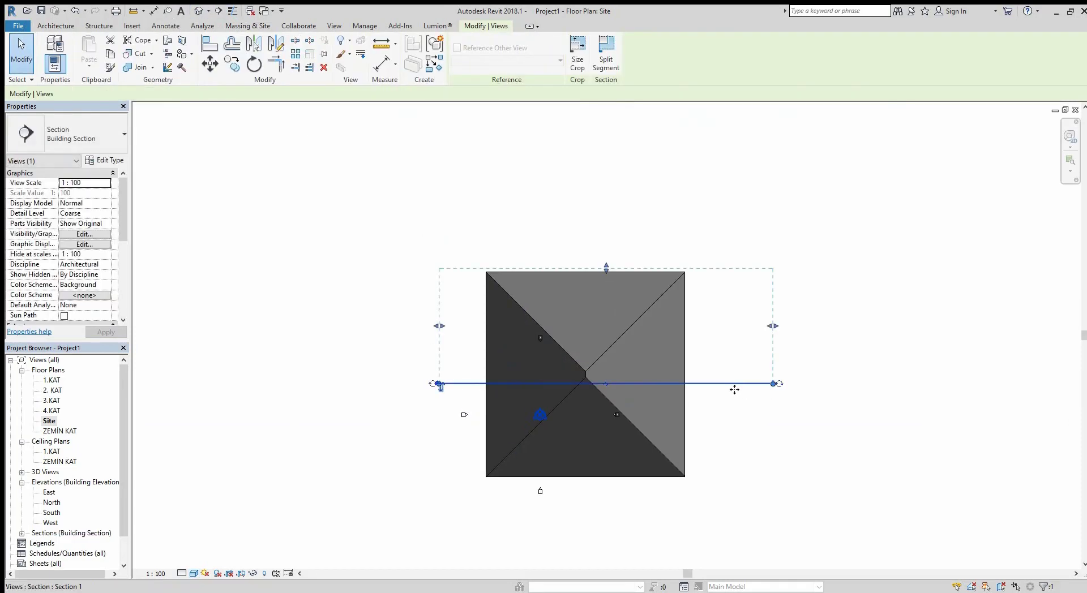
left_click(759, 432)
- Drag Section 1's far-clip handle so its view depth covers the roof
scroll(475, 377, "up", 2)
scroll(419, 386, "up", 2)
scroll(309, 365, "down", 2)
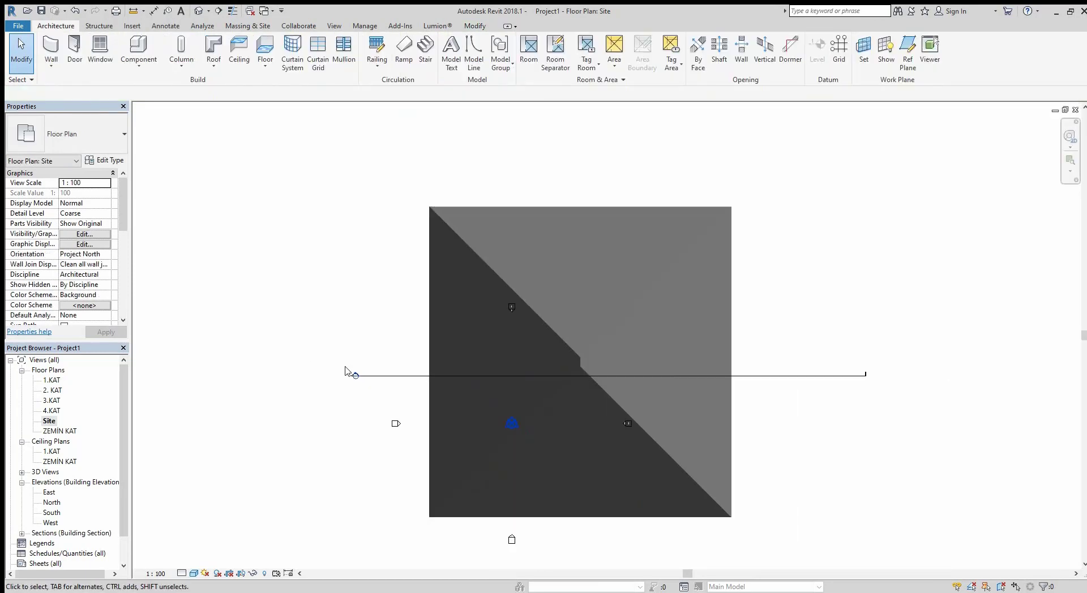
left_click(352, 375)
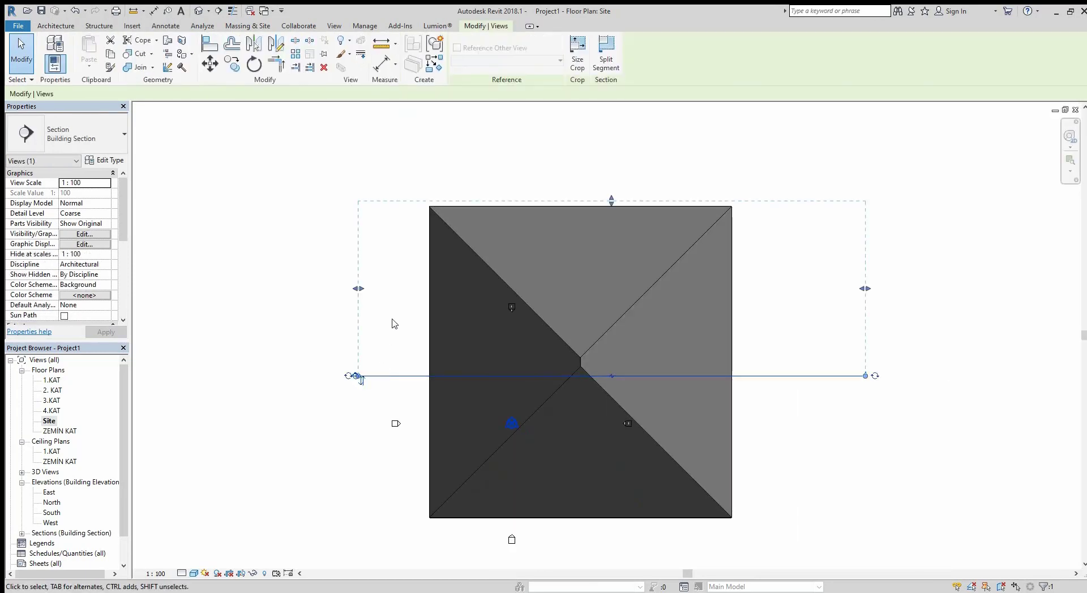
mouse_move(612, 203)
left_mouse_down()
mouse_move(622, 342)
mouse_move(594, 143)
left_mouse_up()
scroll(607, 224, "down", 2)
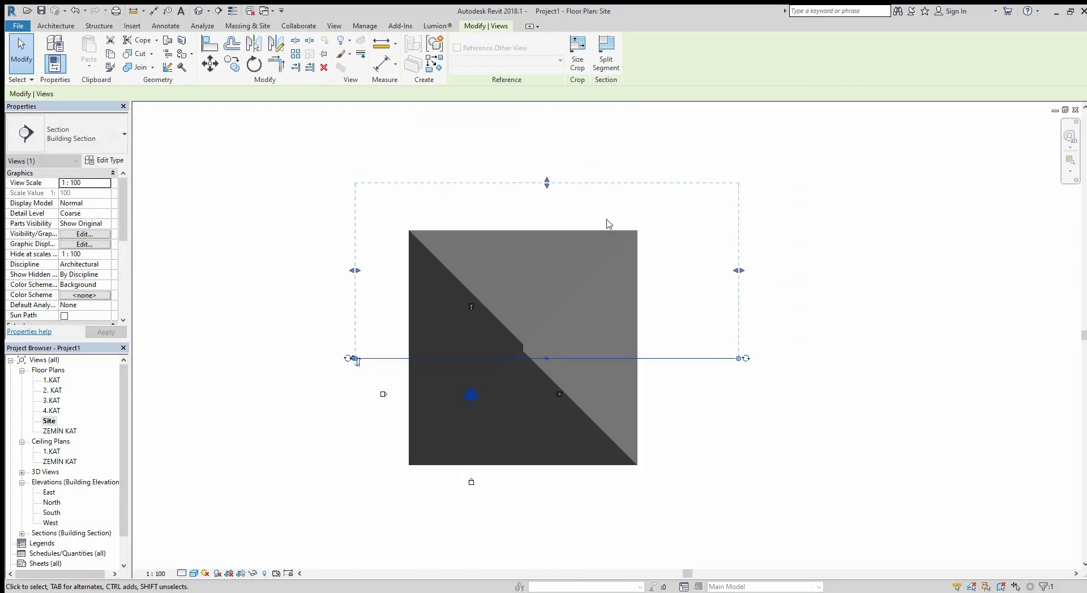
- In Section 1, lower the roof by applying a negative Base Offset
double_click(415, 278)
scroll(577, 377, "up", 3)
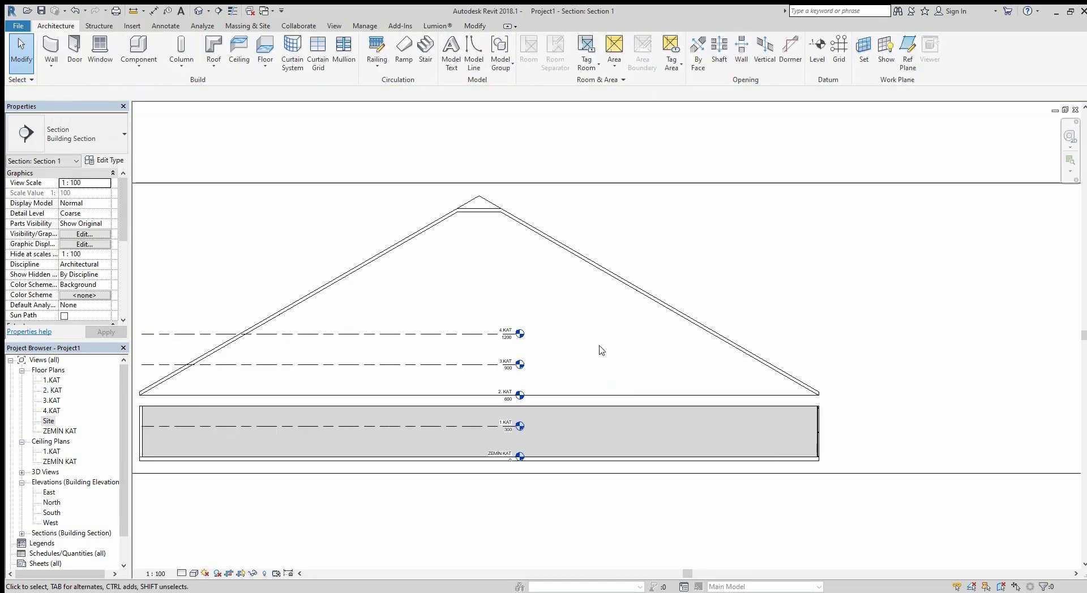
scroll(818, 457, "up", 3)
scroll(783, 451, "up", 2)
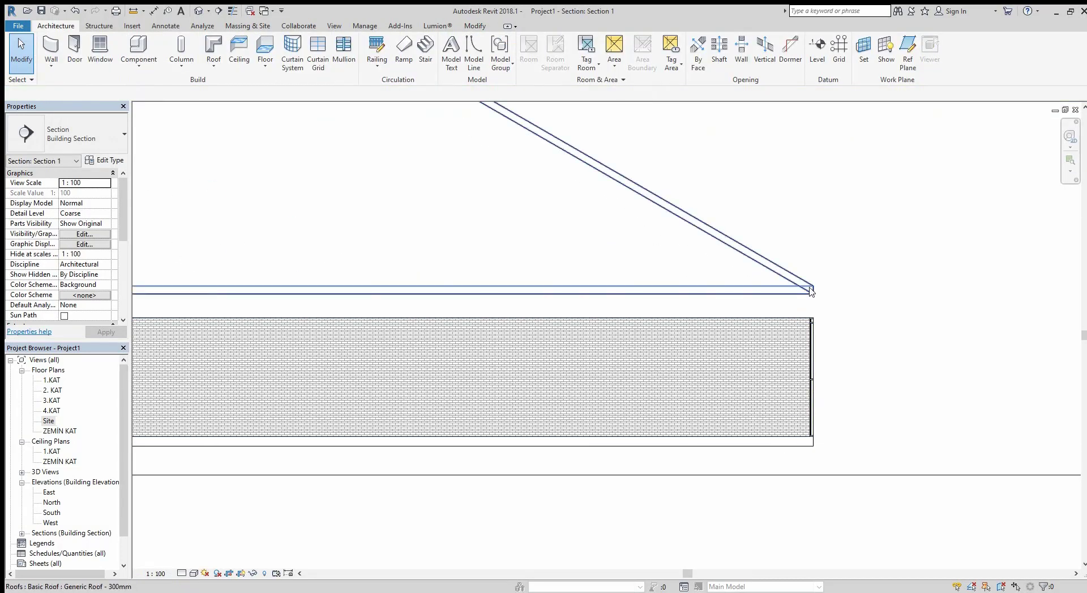
left_click(811, 291)
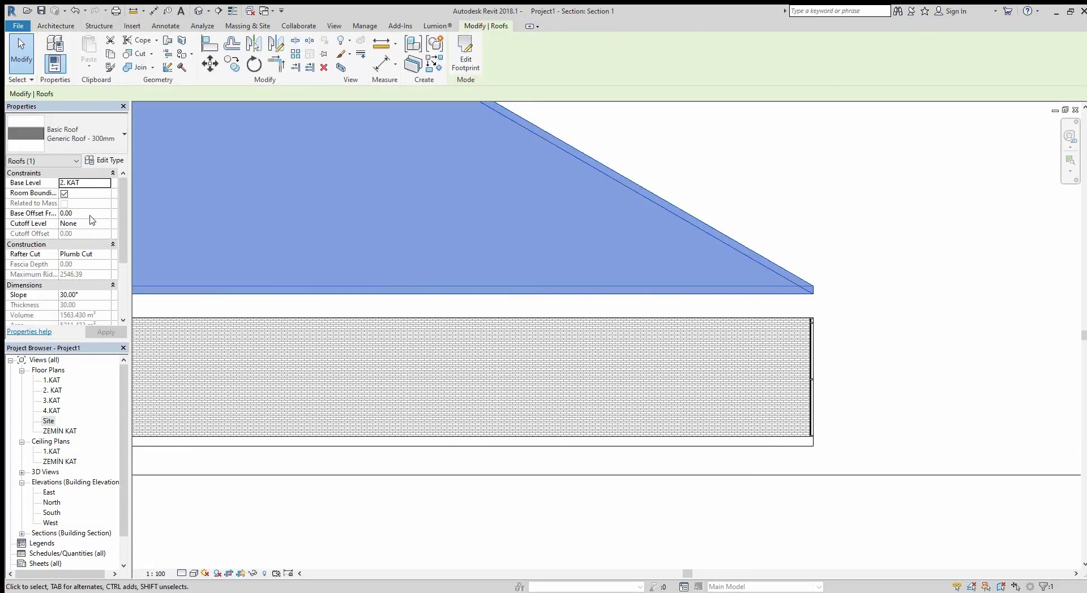
left_click(85, 214)
type("-50")
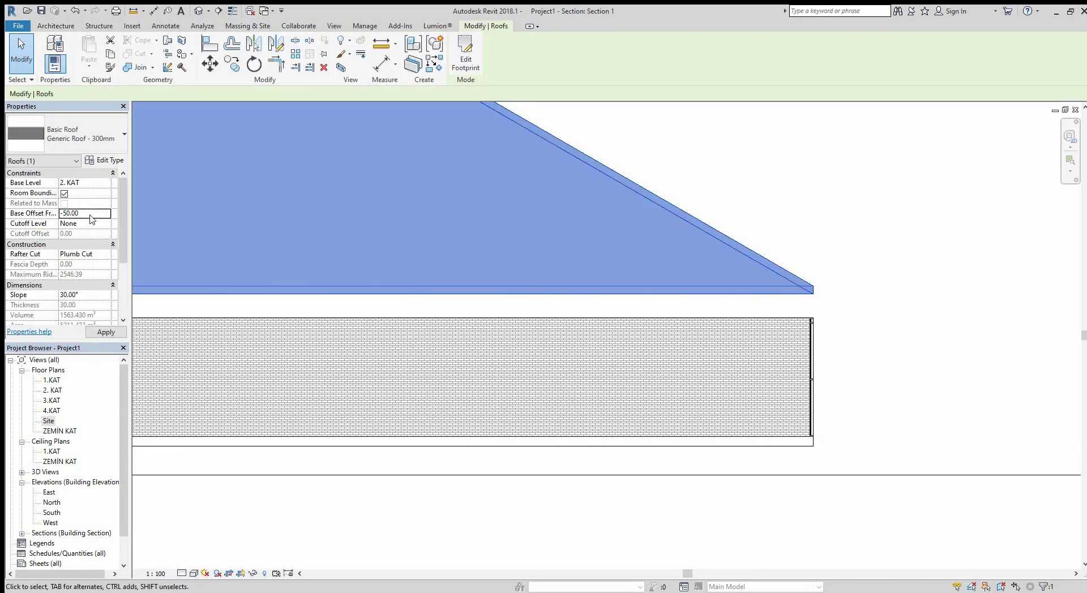
left_click(108, 333)
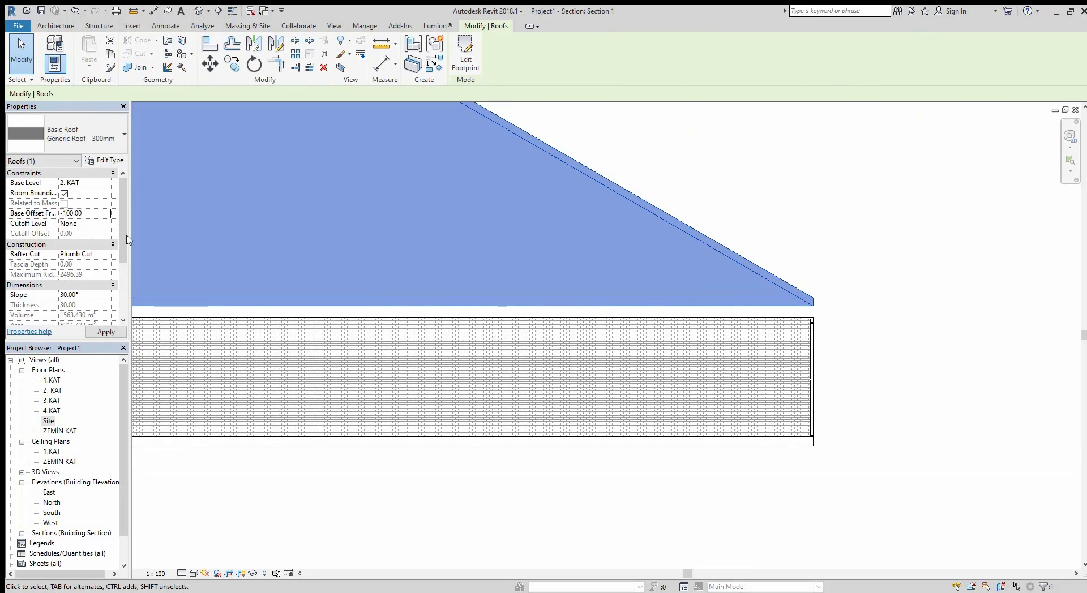
left_click(838, 277)
- Zoom around Section 1 to check the eaves, then return to the Site plan
scroll(825, 316, "down", 4)
scroll(814, 383, "up", 8)
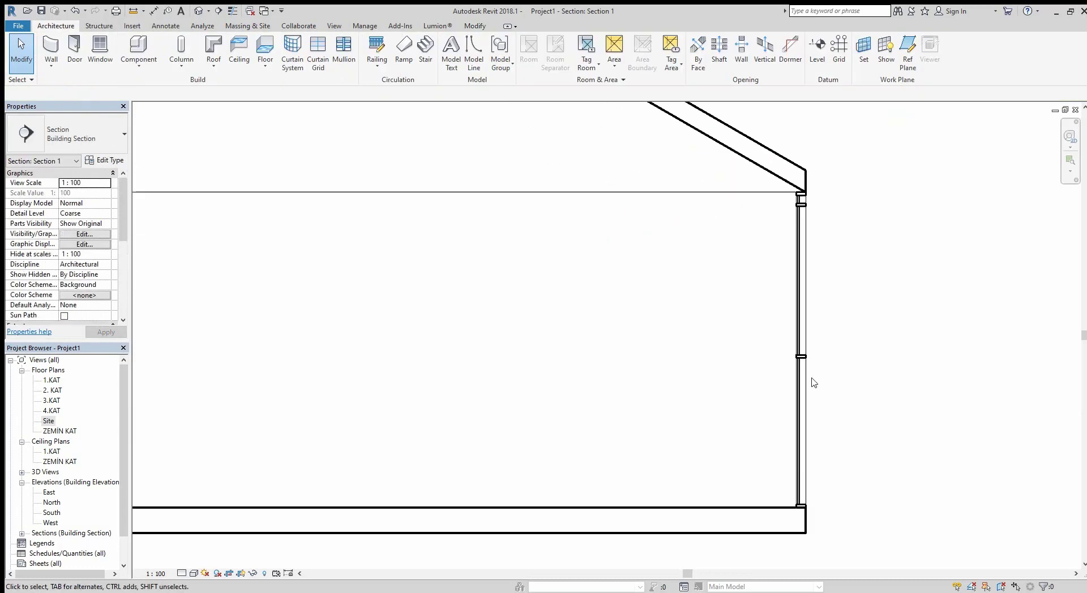
scroll(801, 204, "up", 3)
scroll(735, 219, "down", 2)
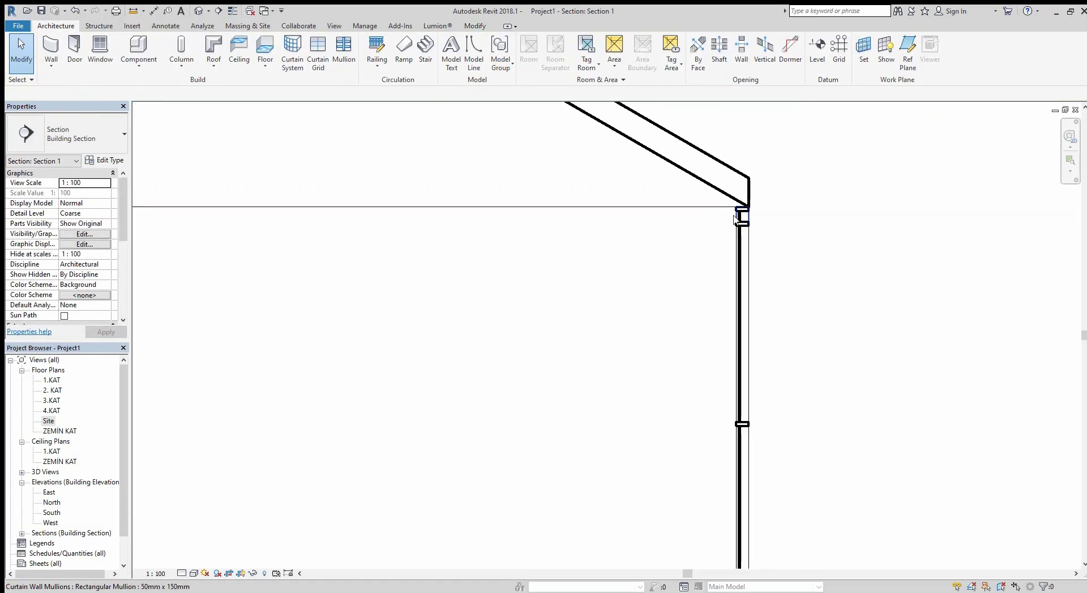
scroll(781, 229, "down", 3)
scroll(813, 266, "down", 2)
scroll(804, 265, "up", 2)
scroll(781, 295, "up", 3)
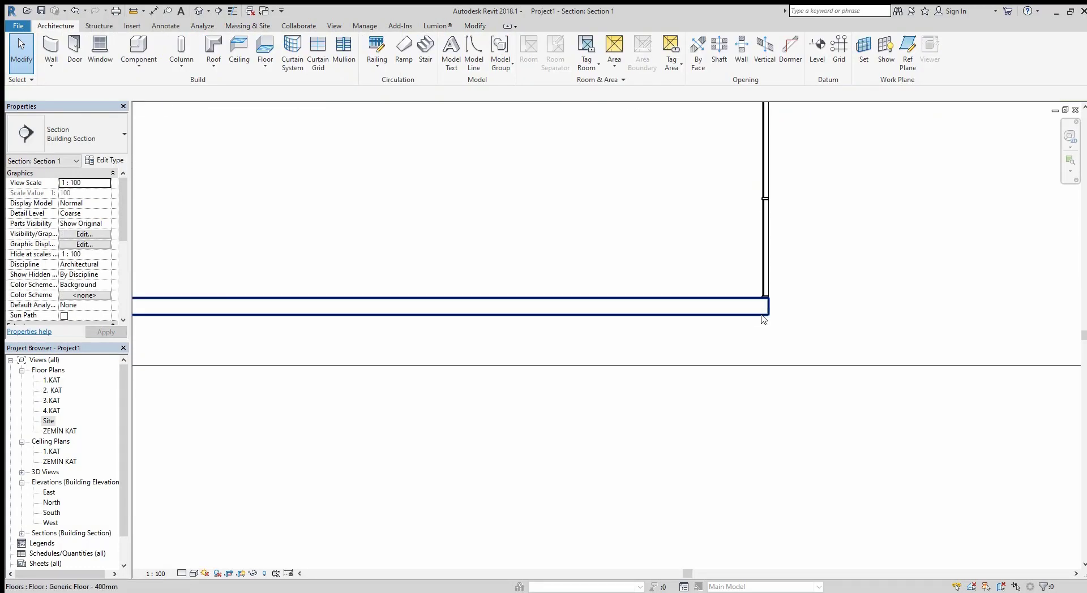
scroll(764, 319, "down", 2)
scroll(858, 343, "down", 2)
scroll(164, 283, "up", 4)
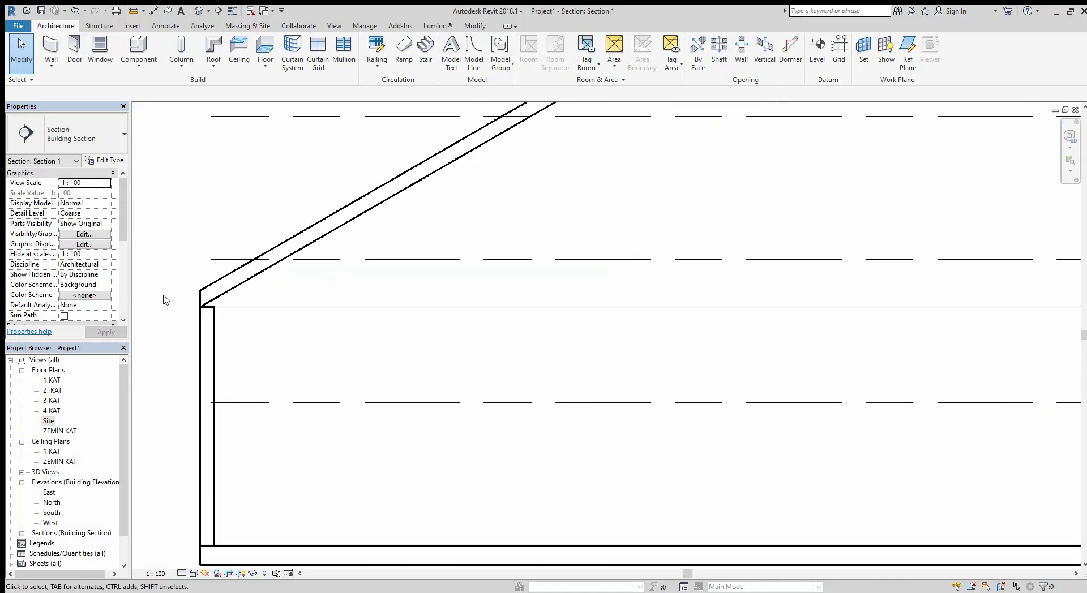
scroll(170, 306, "down", 1)
scroll(209, 325, "down", 3)
scroll(364, 304, "down", 1)
scroll(442, 238, "down", 1)
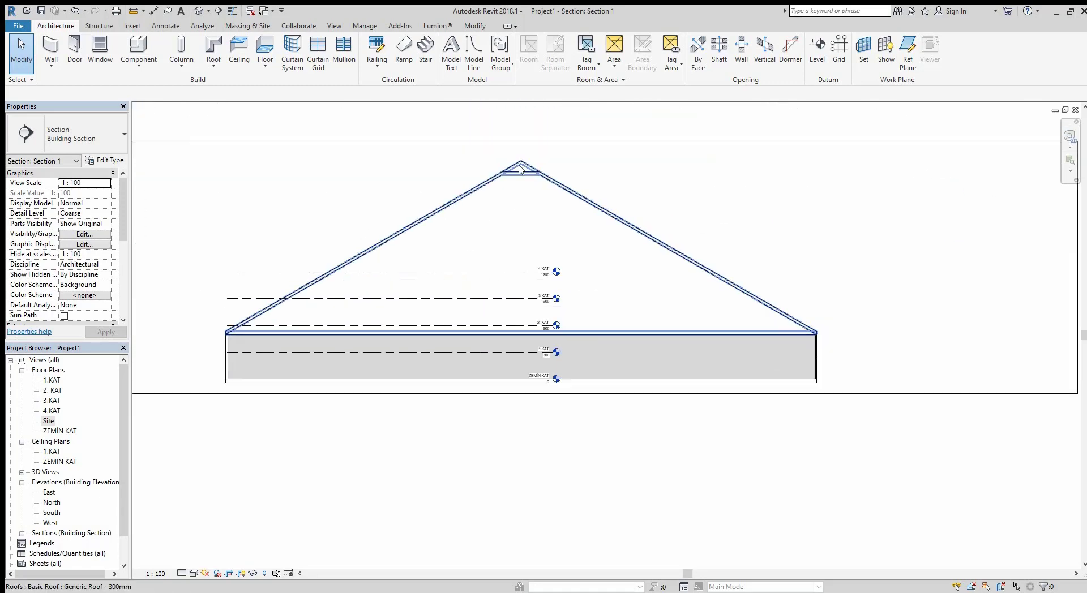
scroll(521, 168, "up", 4)
scroll(532, 201, "down", 3)
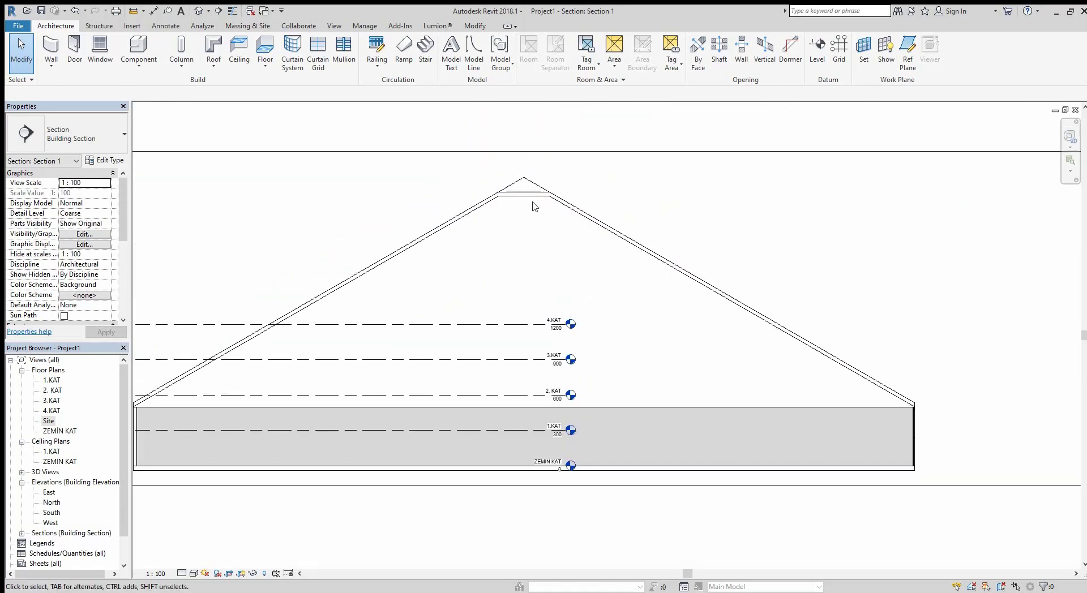
double_click(52, 424)
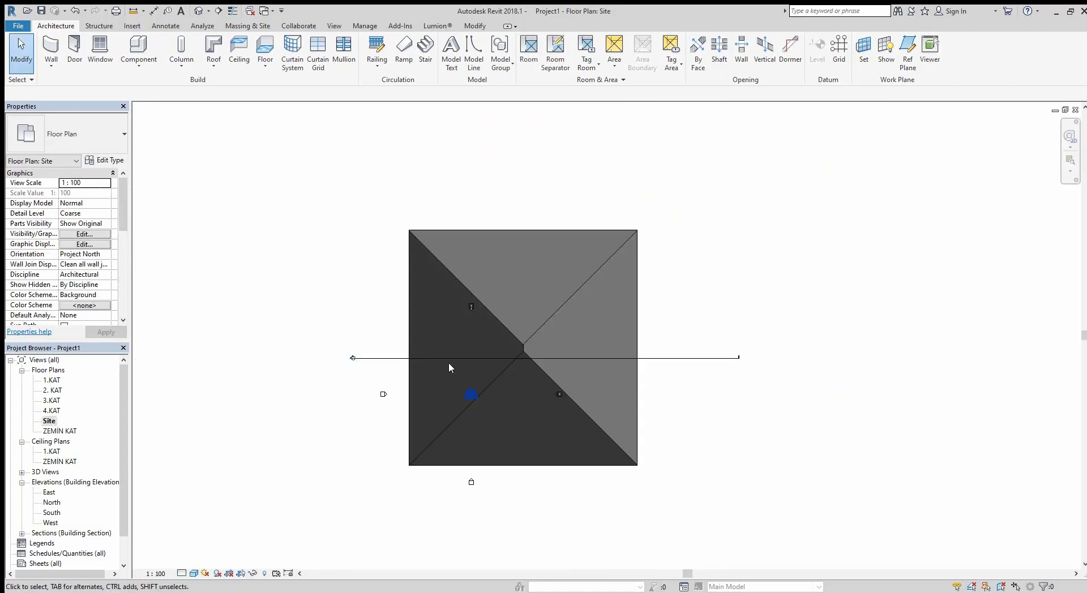
- Draw Section 2 horizontally across the upper part of the hipped roof
scroll(396, 178, "down", 1)
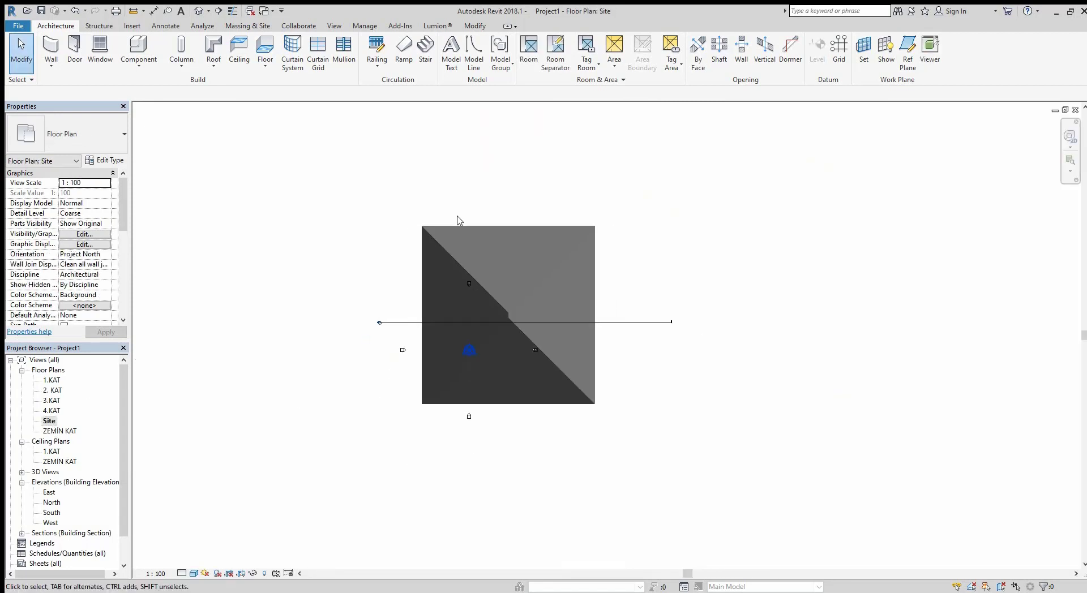
left_click(217, 11)
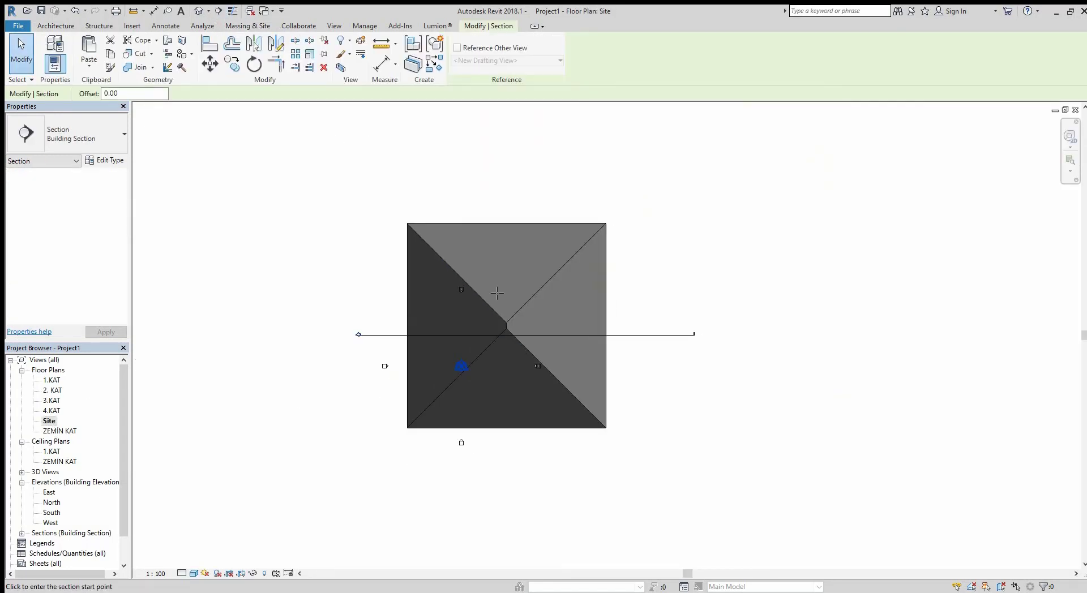
left_click(379, 321)
key("Escape")
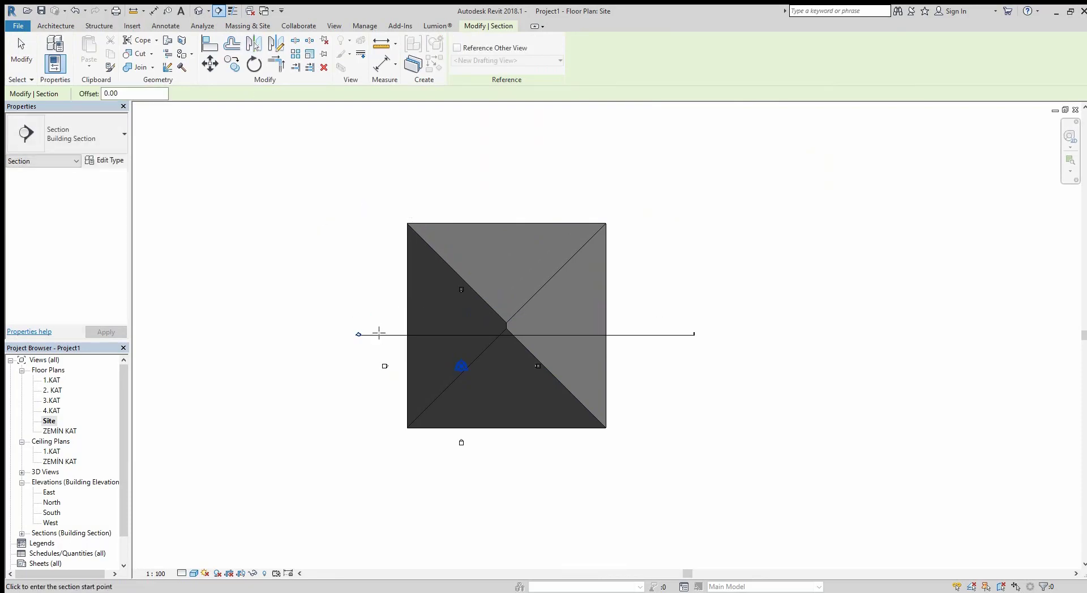
left_click(351, 297)
left_click(668, 297)
key("Escape")
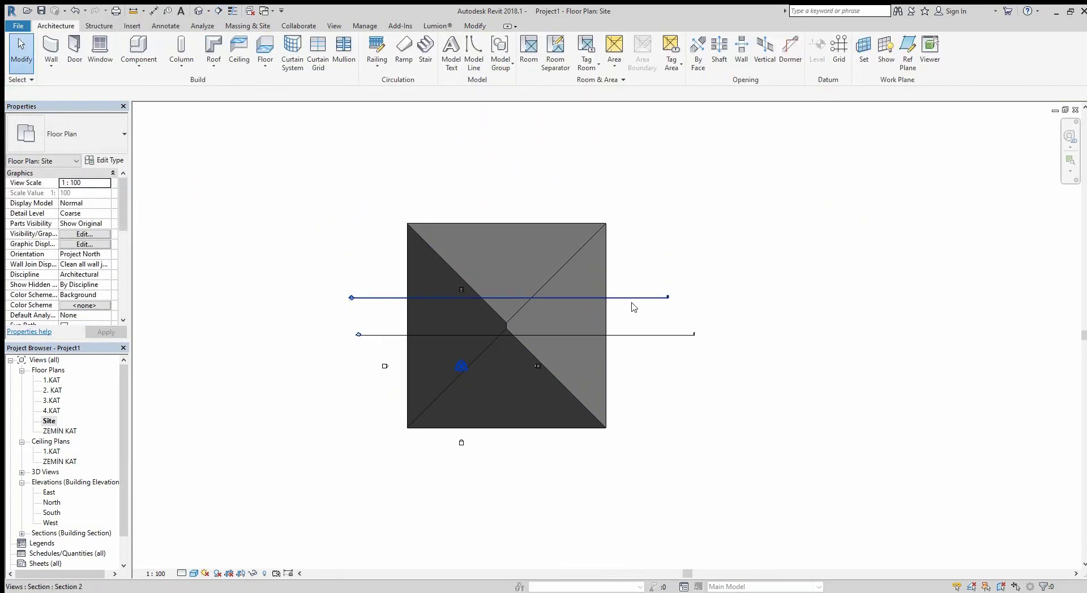
left_click(632, 304)
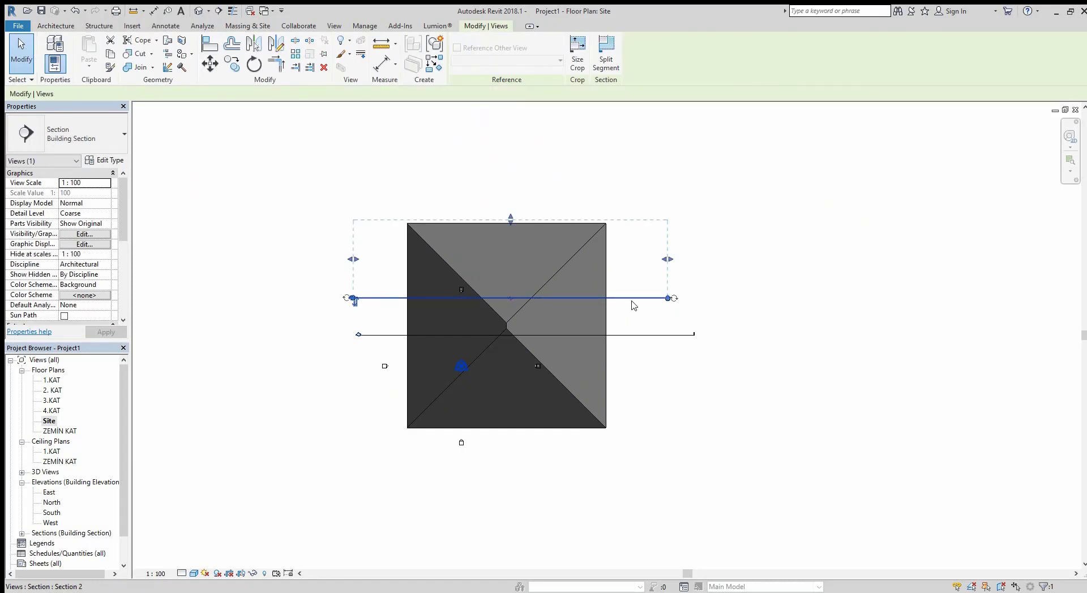
- Split Section 2 four times, offsetting the pieces into jogs across the roof
left_click(577, 67)
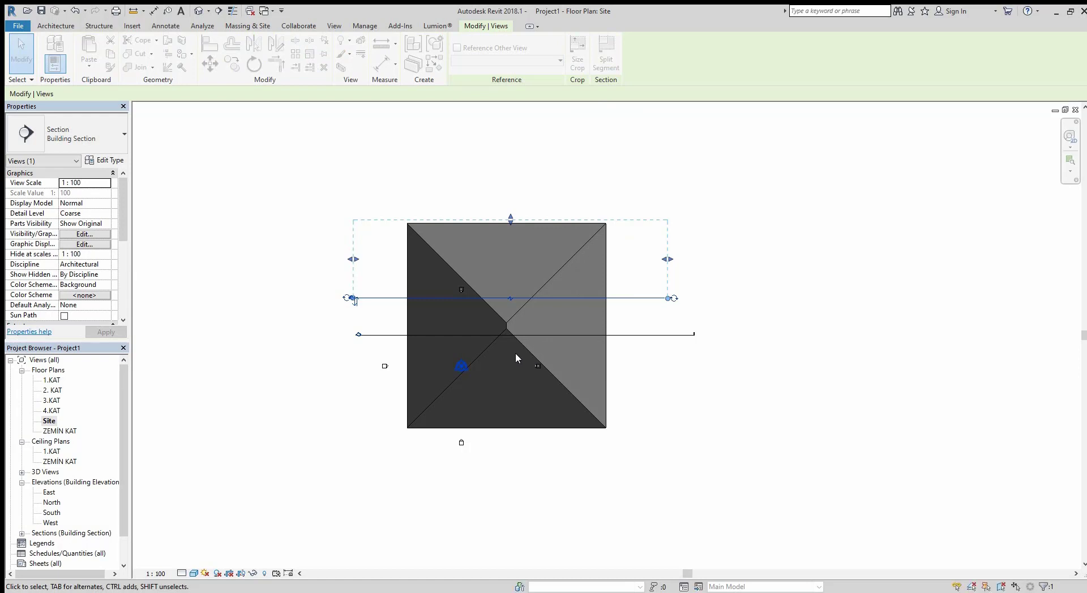
left_click(606, 59)
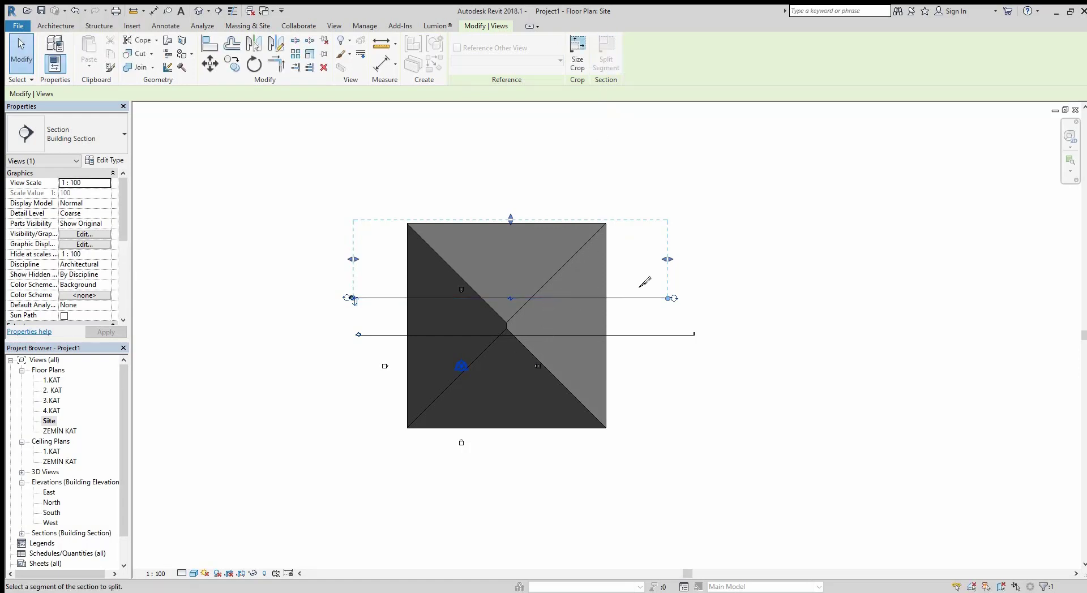
left_click(509, 298)
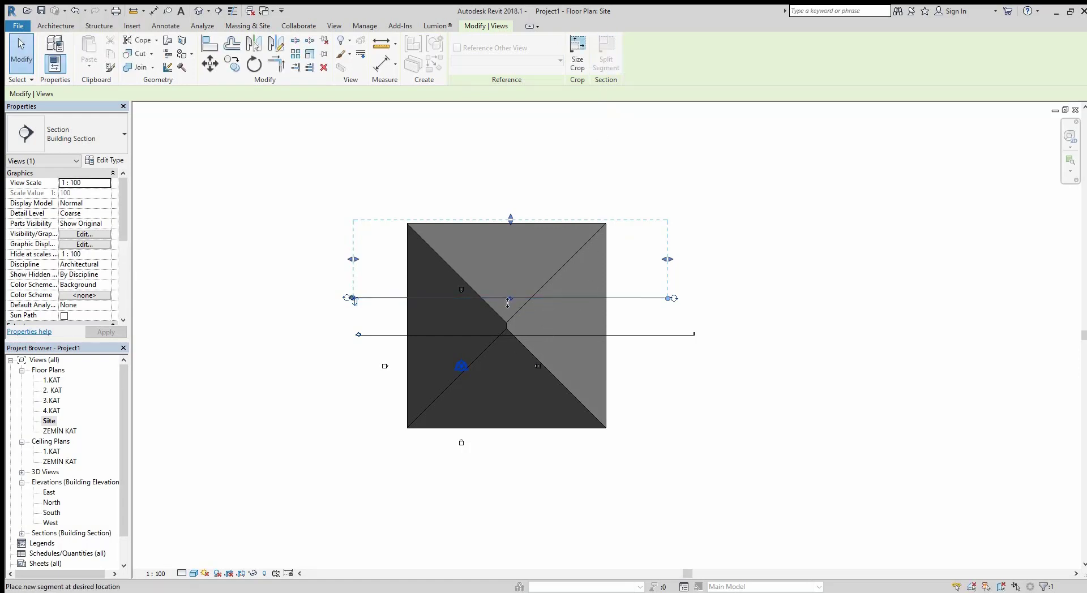
left_click(517, 264)
scroll(612, 269, "up", 2)
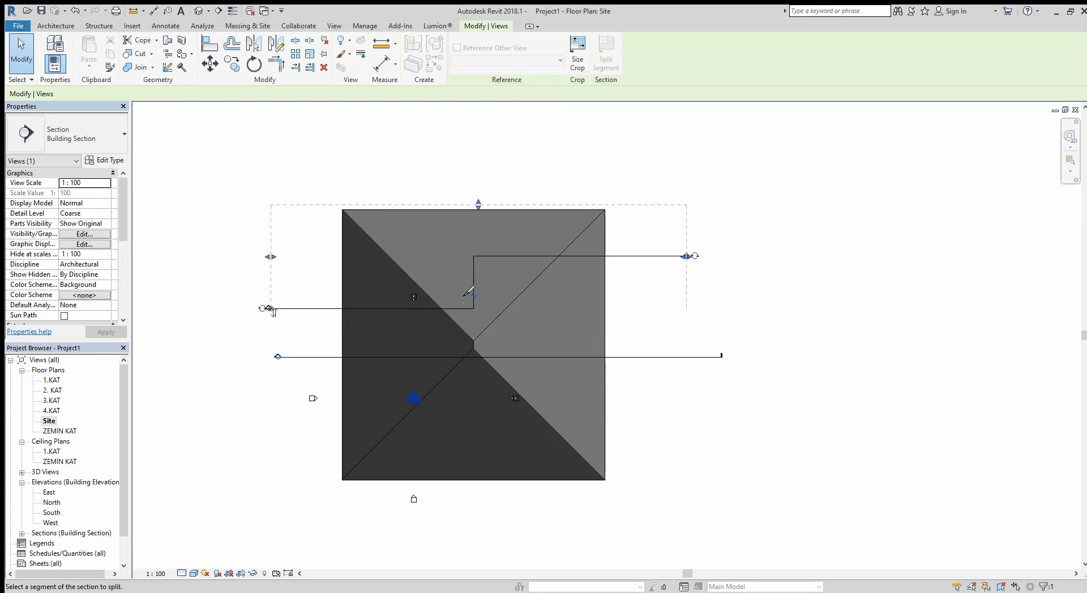
scroll(453, 303, "up", 2)
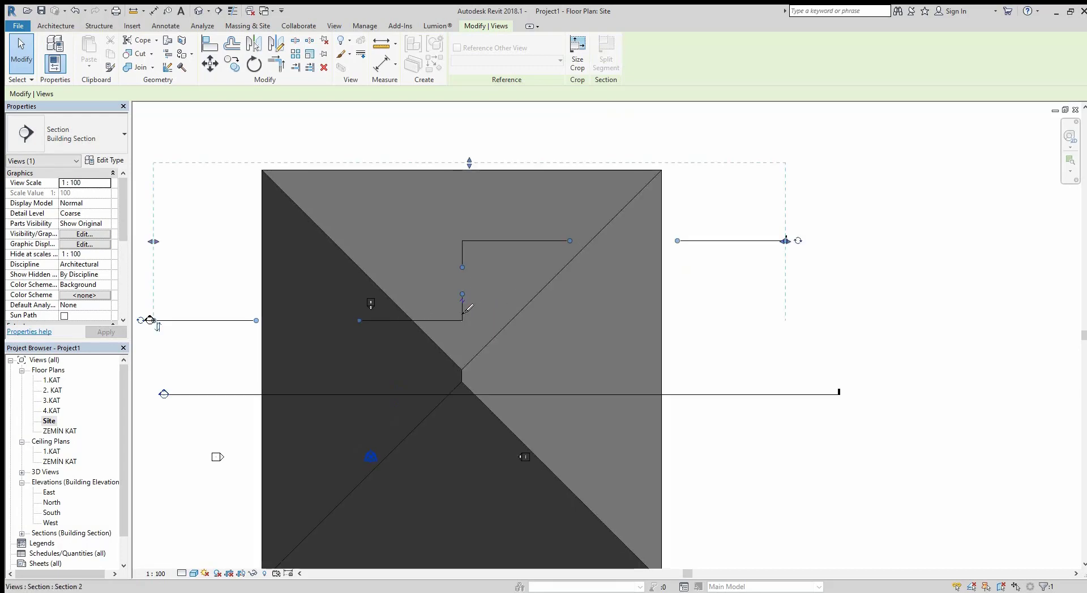
left_click(568, 240)
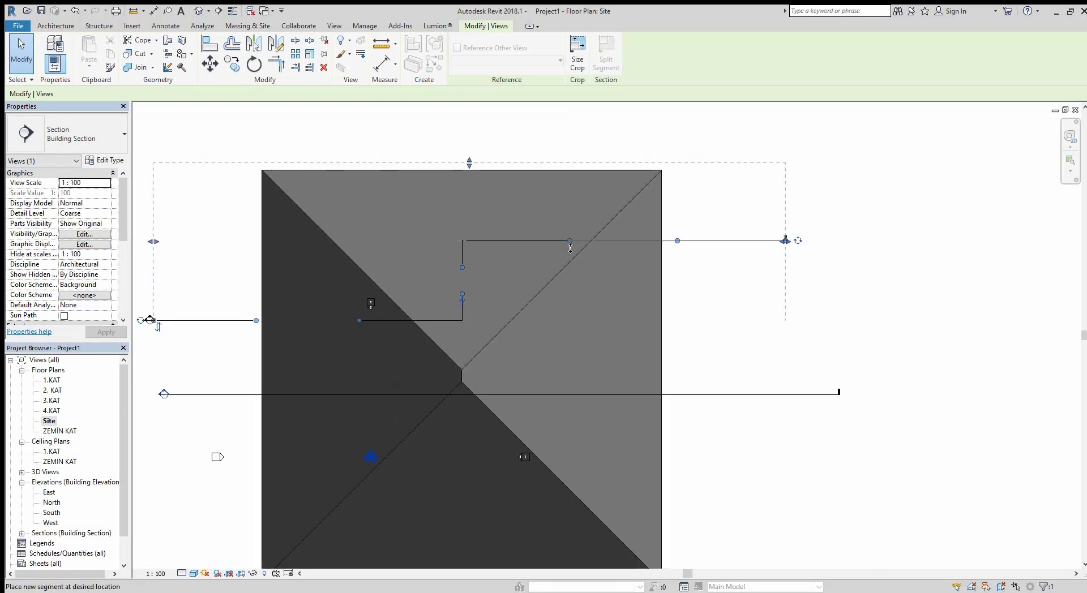
left_click(586, 265)
left_click(626, 264)
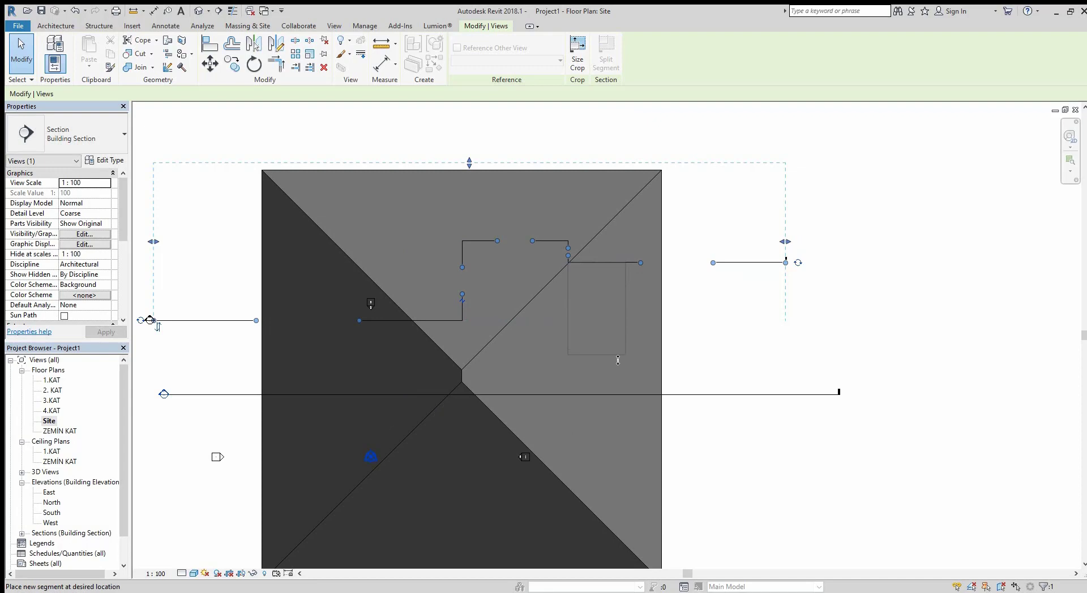
left_click(618, 360)
scroll(605, 334, "down", 2)
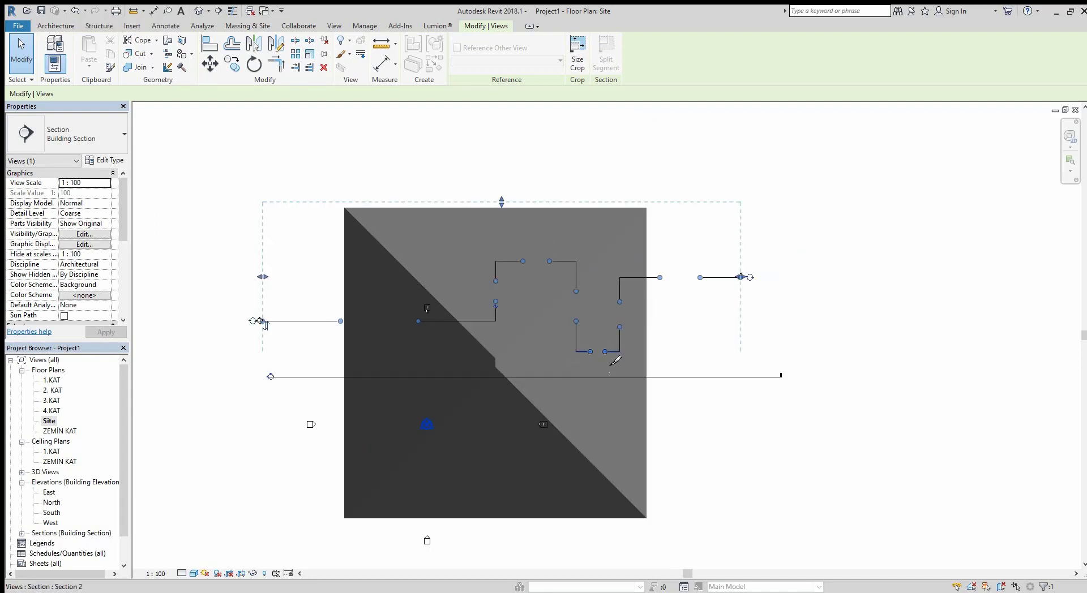
left_click(444, 321)
left_click(461, 468)
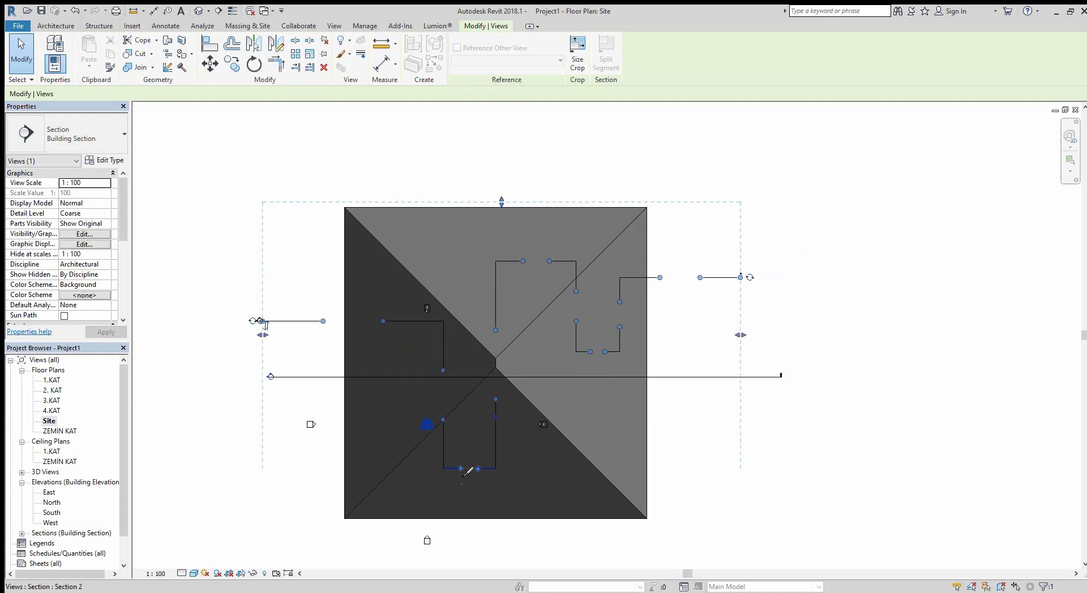
key("Escape")
key("Escape")
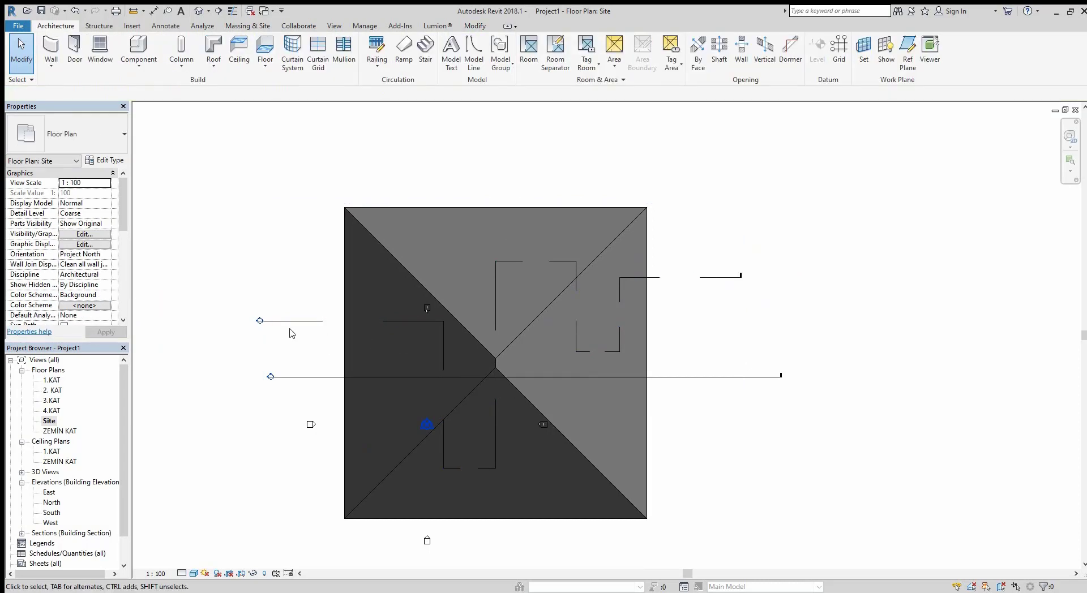
- Review the Section 2 view, then back on Site select both section markers
left_click(291, 323)
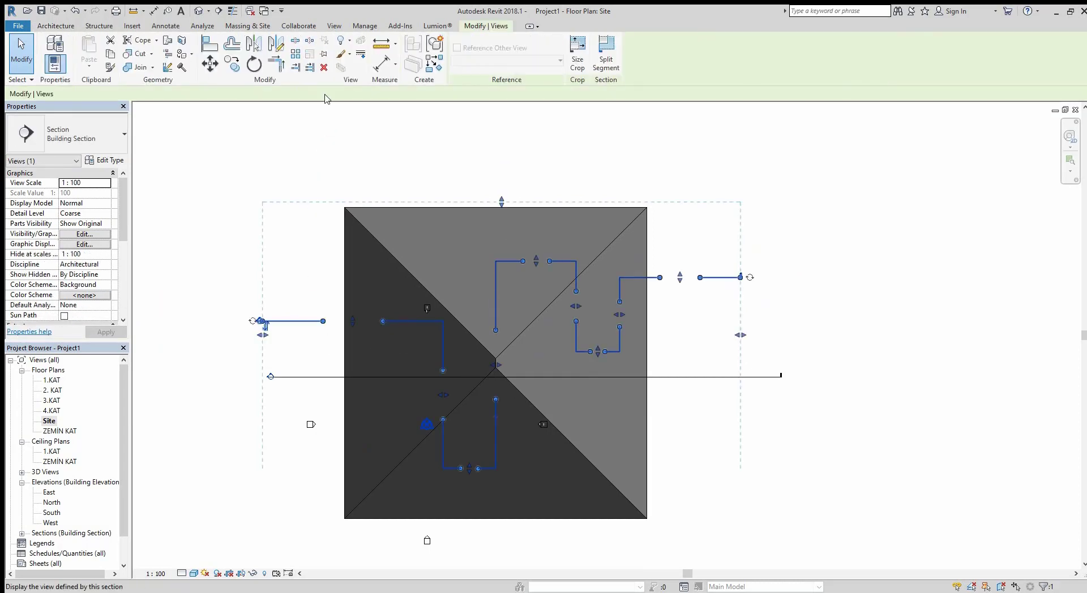
double_click(394, 202)
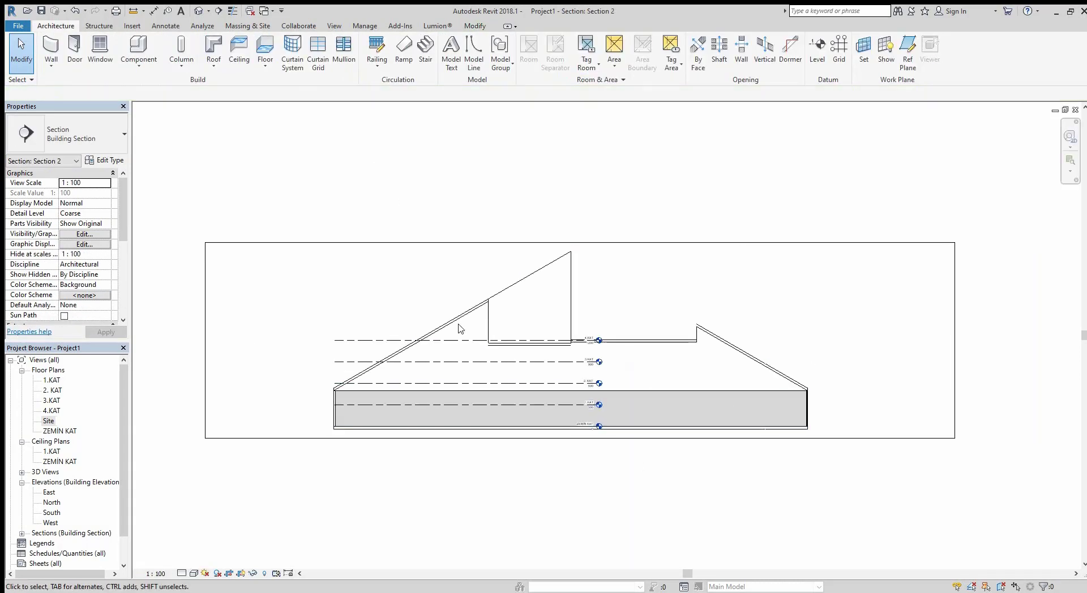
double_click(49, 422)
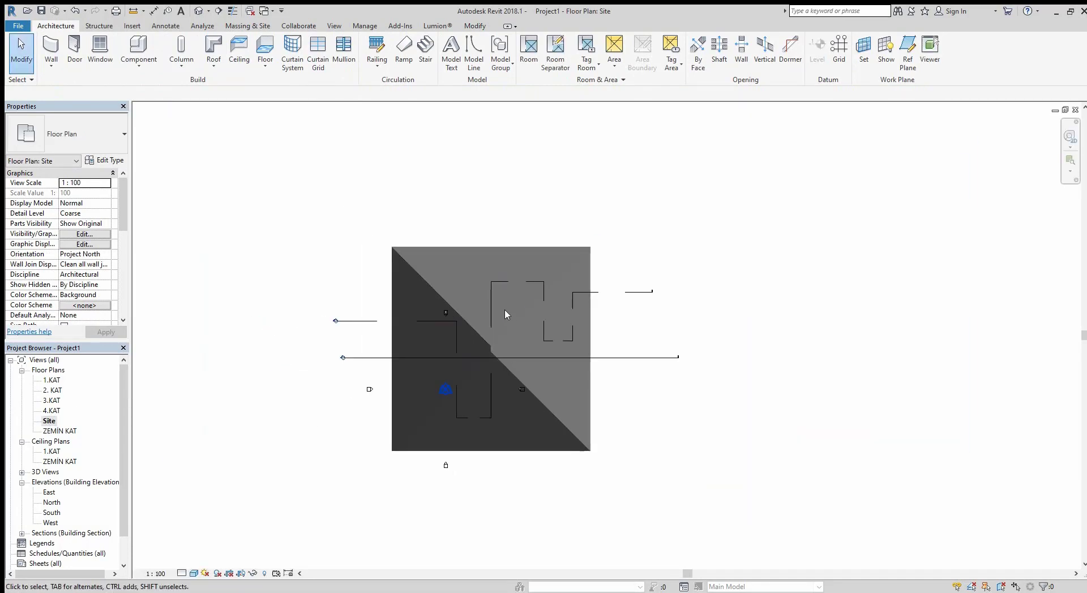
left_click_drag(735, 449, 614, 243)
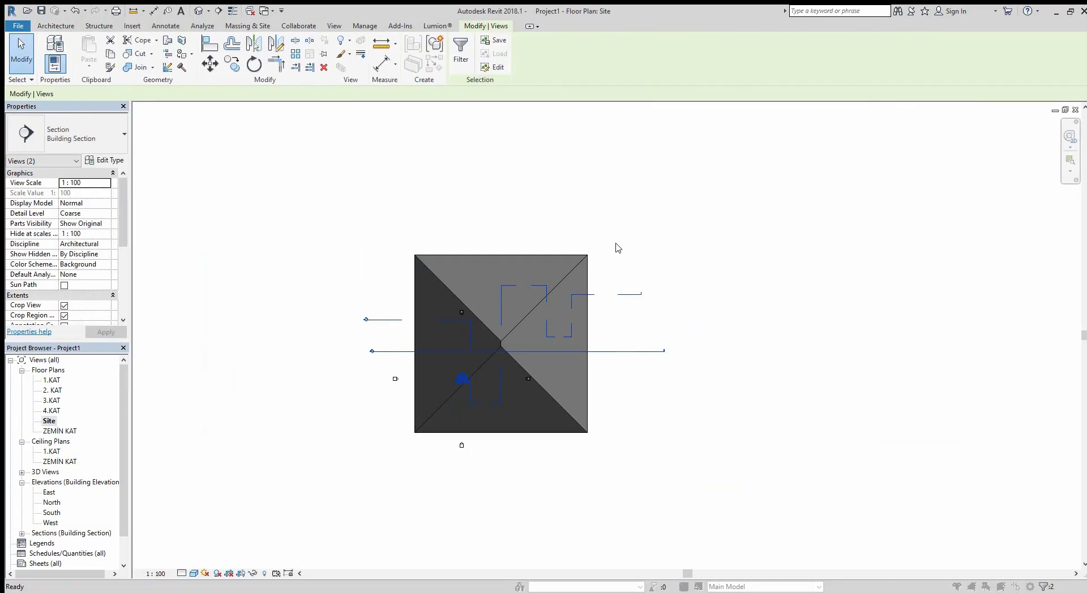
- Delete both section markers, the hipped roof and the leftover line
key("Delete")
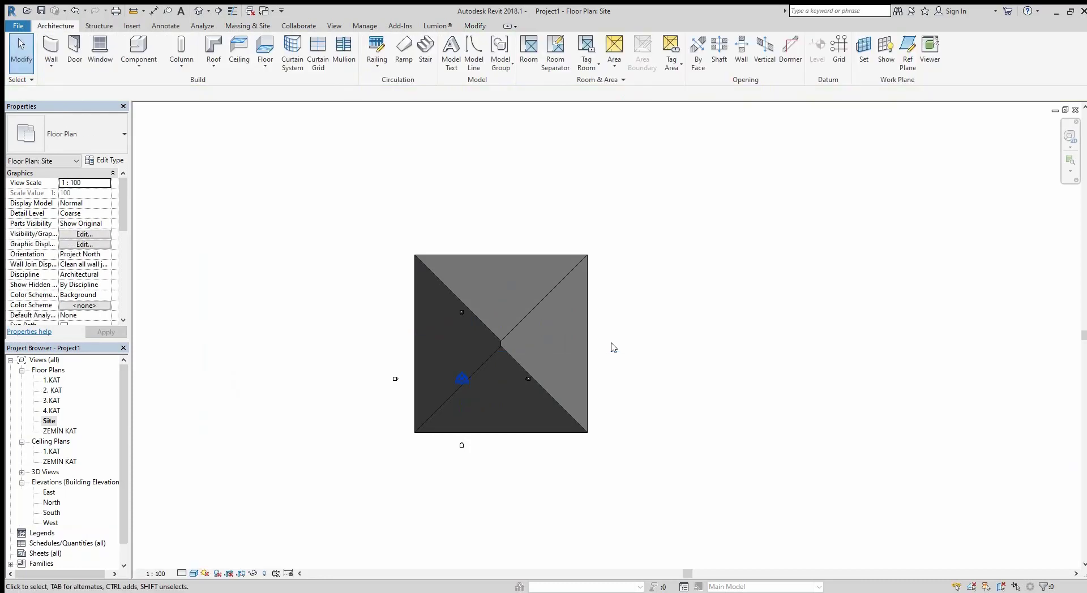
left_click_drag(593, 439, 560, 363)
left_click_drag(554, 254, 553, 256)
key("Delete")
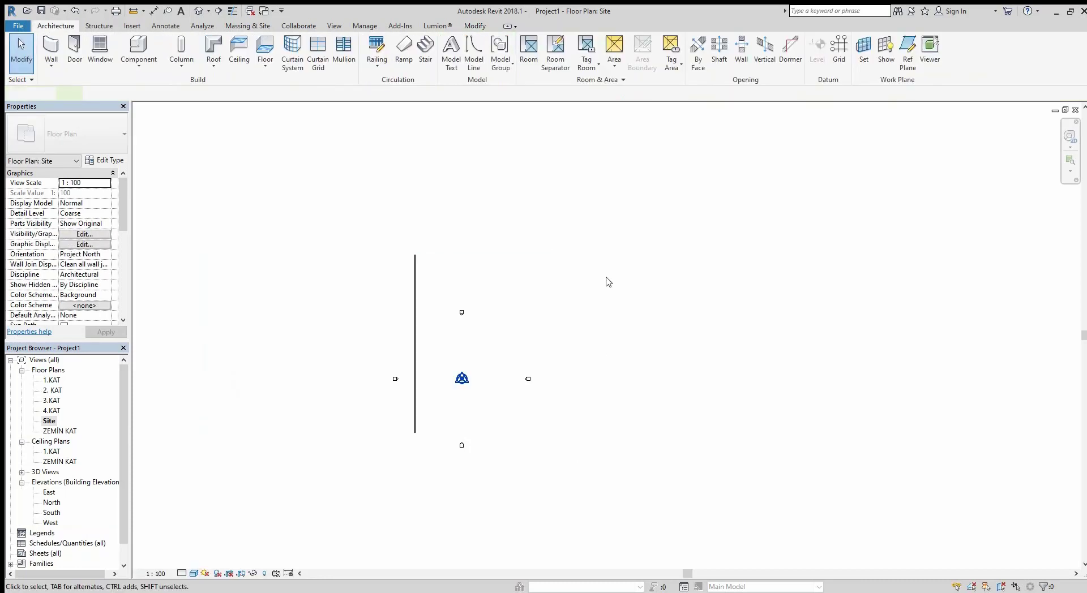
left_click_drag(614, 274, 352, 245)
key("Delete")
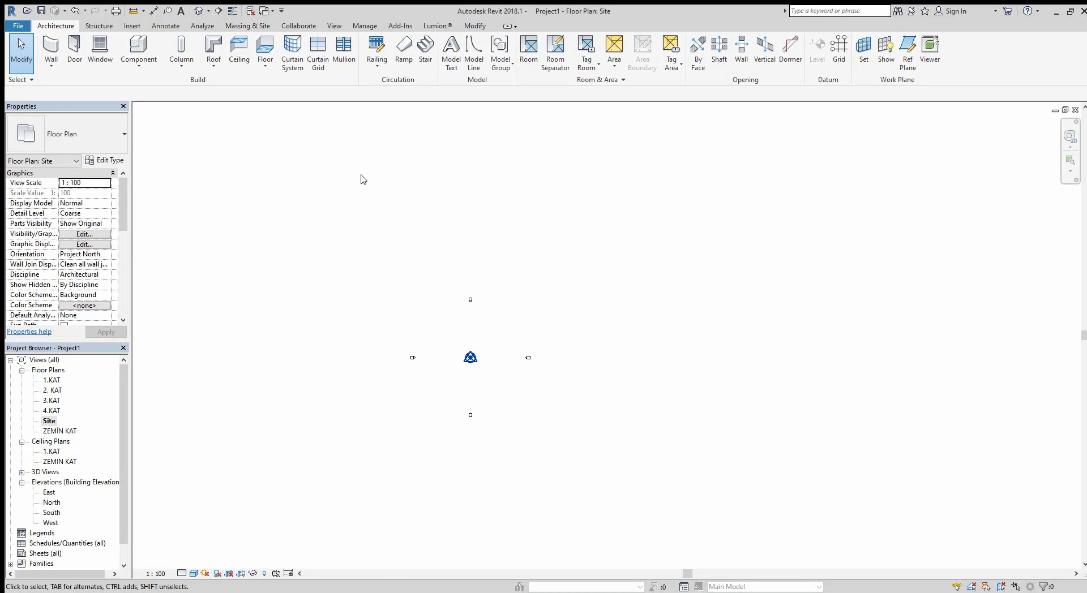
left_click(51, 47)
scroll(453, 290, "up", 1)
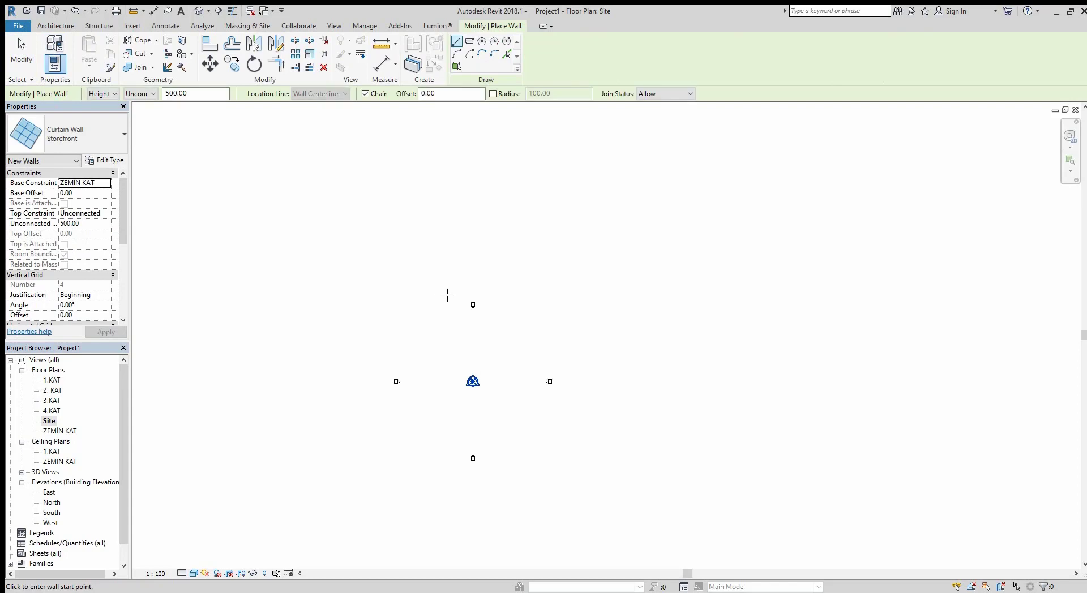
scroll(487, 372, "up", 2)
scroll(410, 318, "up", 1)
scroll(410, 317, "down", 1)
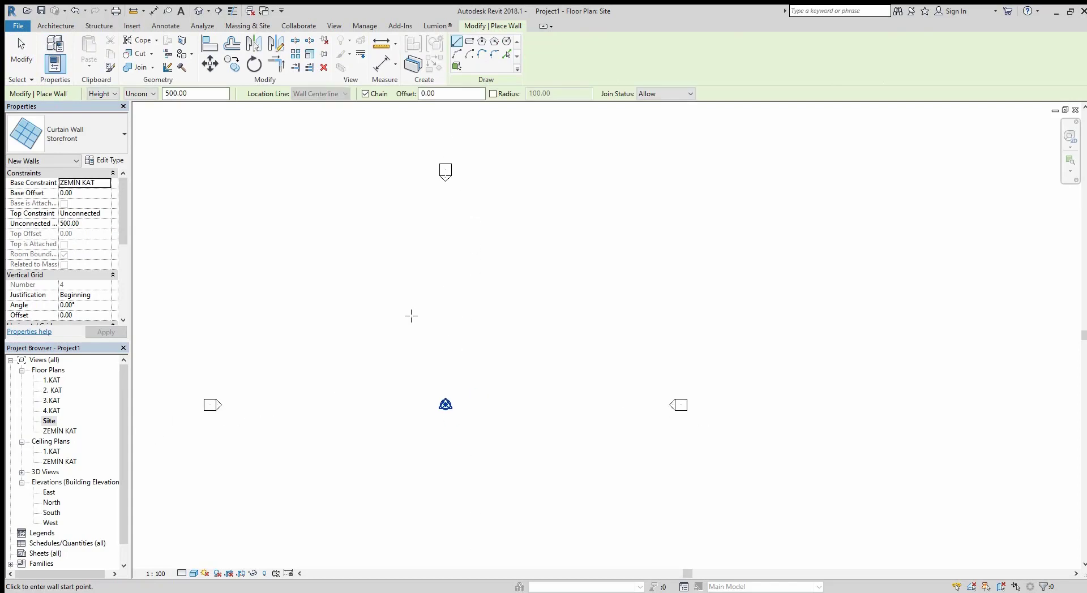
scroll(406, 284, "up", 1)
left_click(357, 279)
left_click(503, 202)
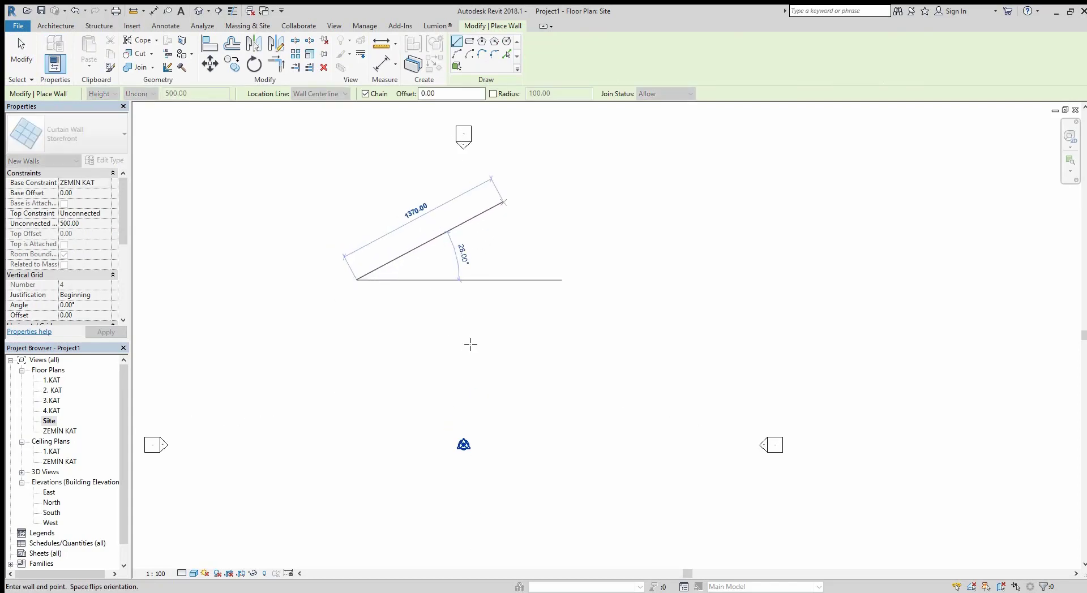
left_click(463, 366)
key("Escape")
key("Escape")
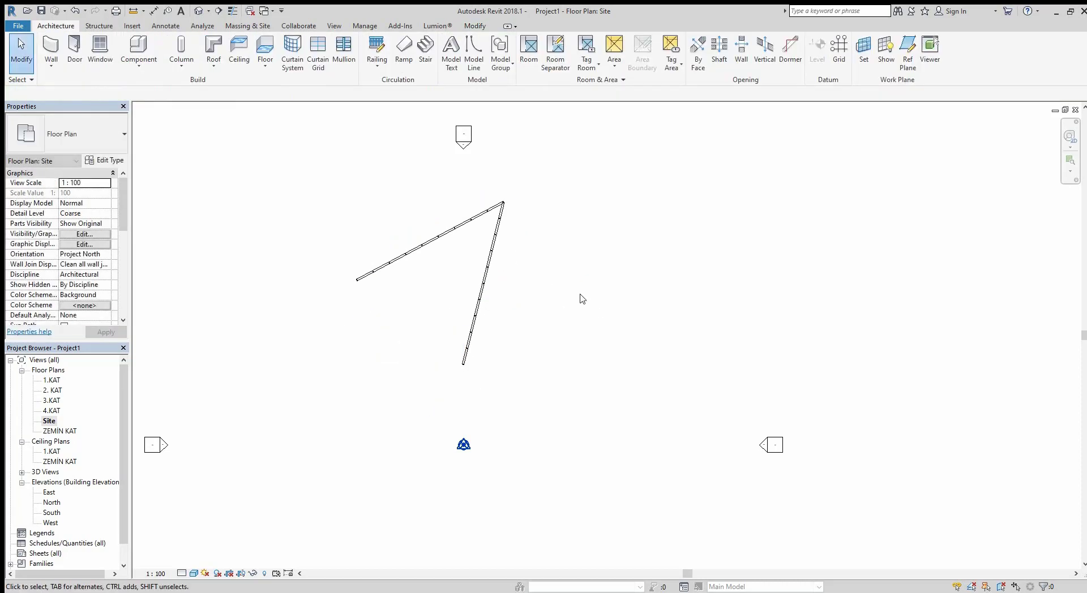
left_click_drag(579, 298, 444, 211)
left_click(328, 174)
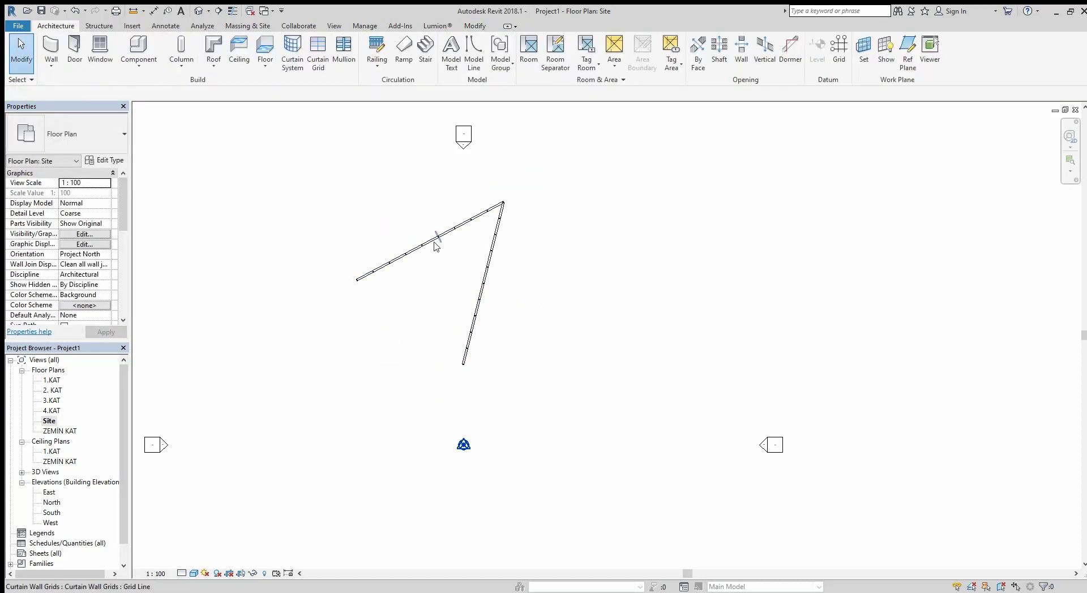
left_click_drag(576, 387, 304, 194)
key("Delete")
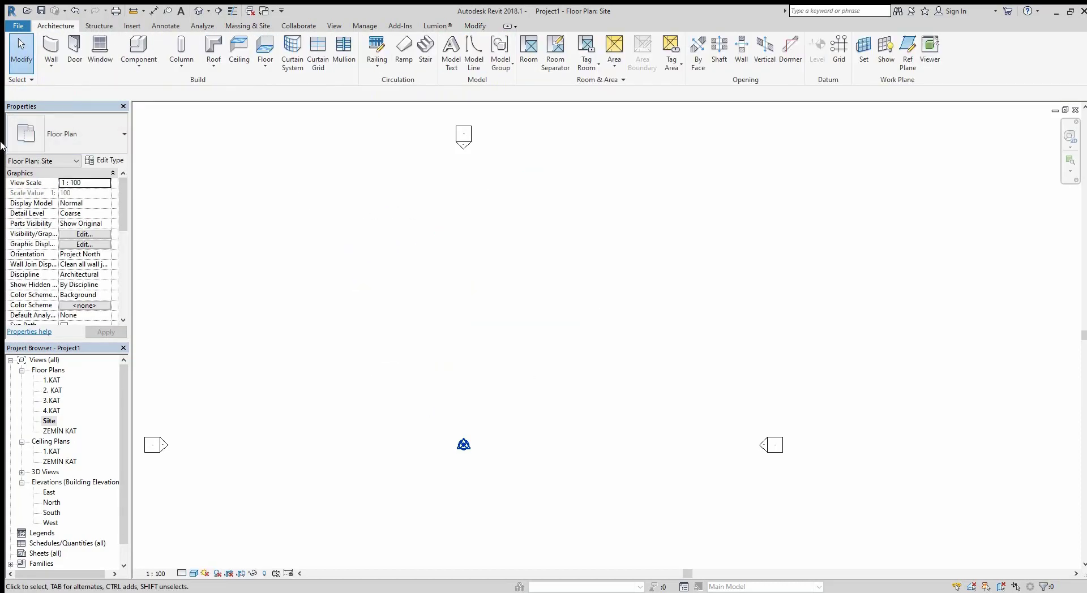
- Chain-draw four YENİ DUVAR basic walls into a closed loop with one re-entrant corner
left_click(43, 43)
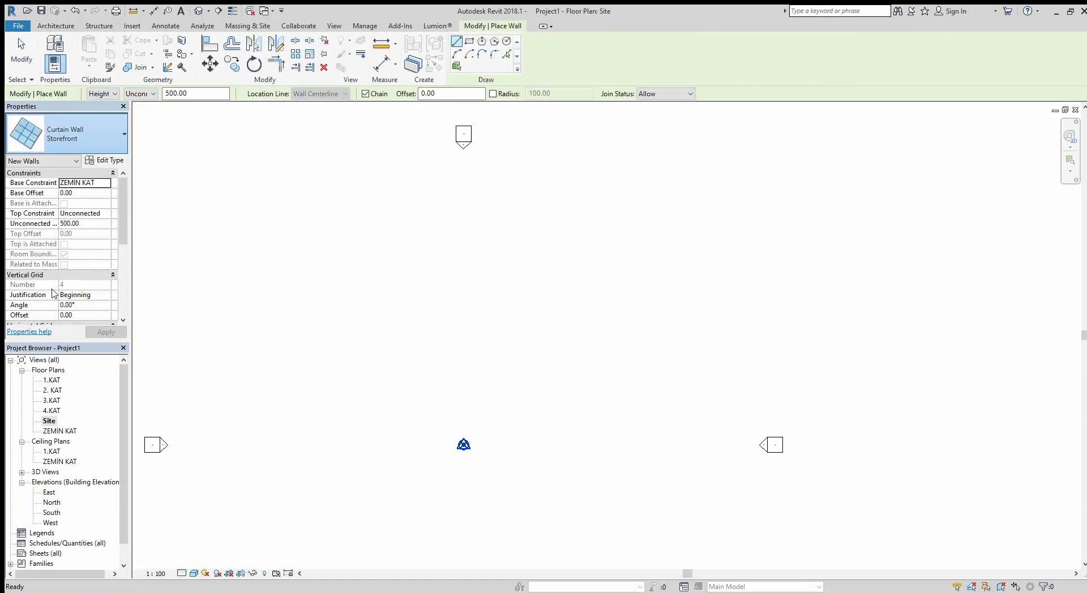
left_click(372, 195)
left_click(605, 202)
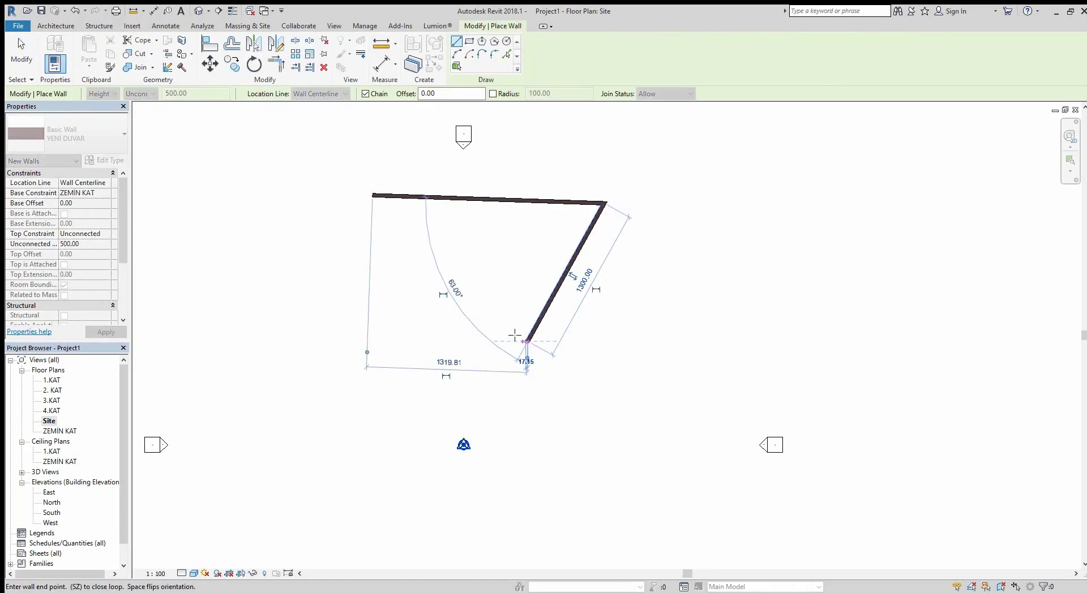
left_click(527, 341)
left_click(475, 252)
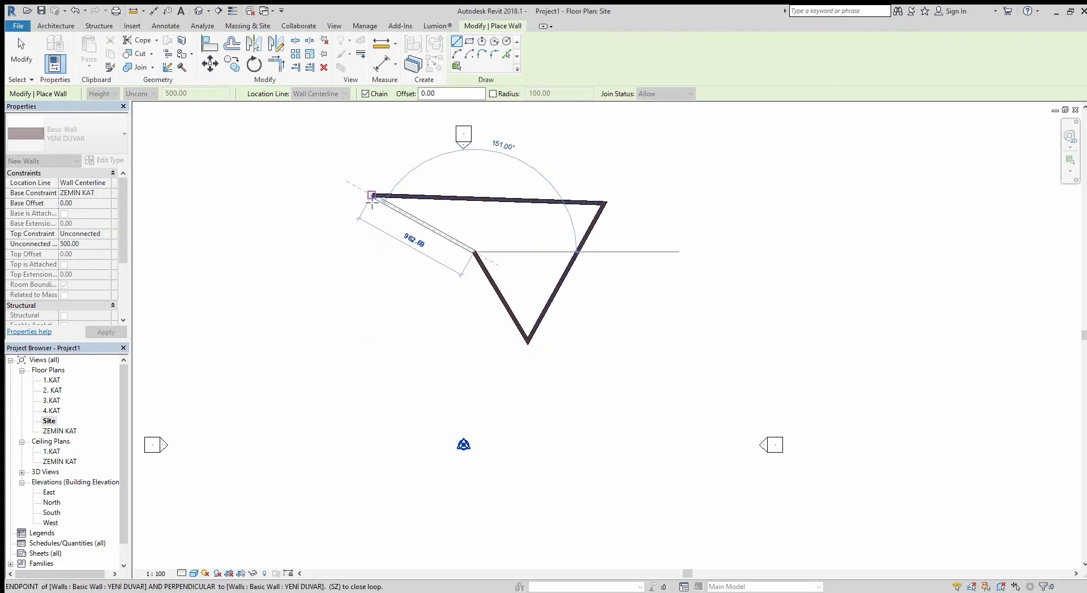
left_click(372, 195)
scroll(470, 235, "down", 1)
key("Escape")
key("Escape")
- Recentre the enclosure and check the right diagonal wall's length
middle_click_drag(469, 233, 439, 347)
scroll(439, 347, "up", 1)
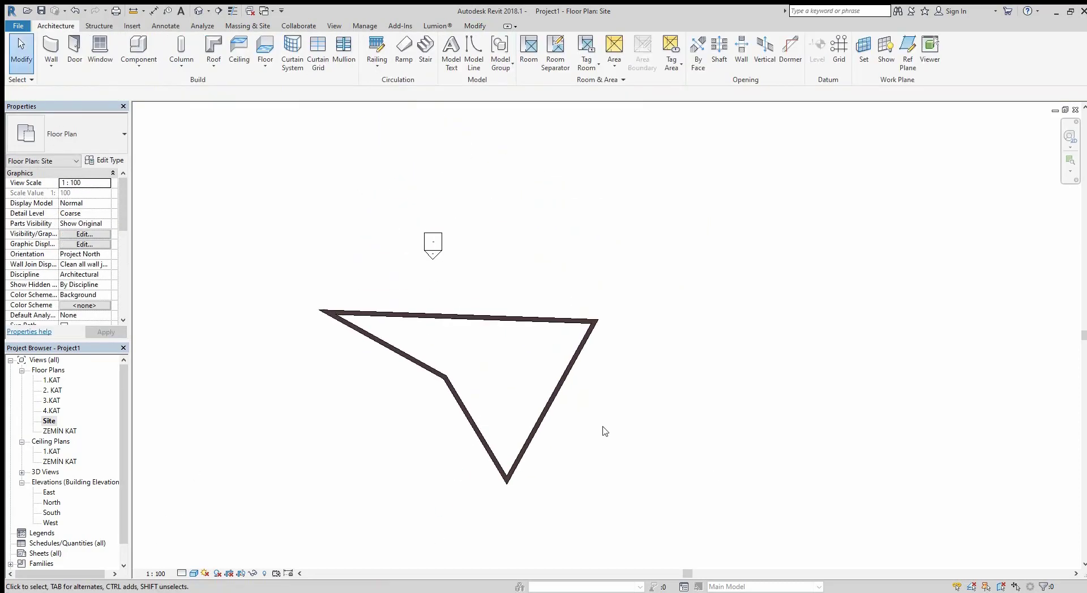
left_click(535, 388)
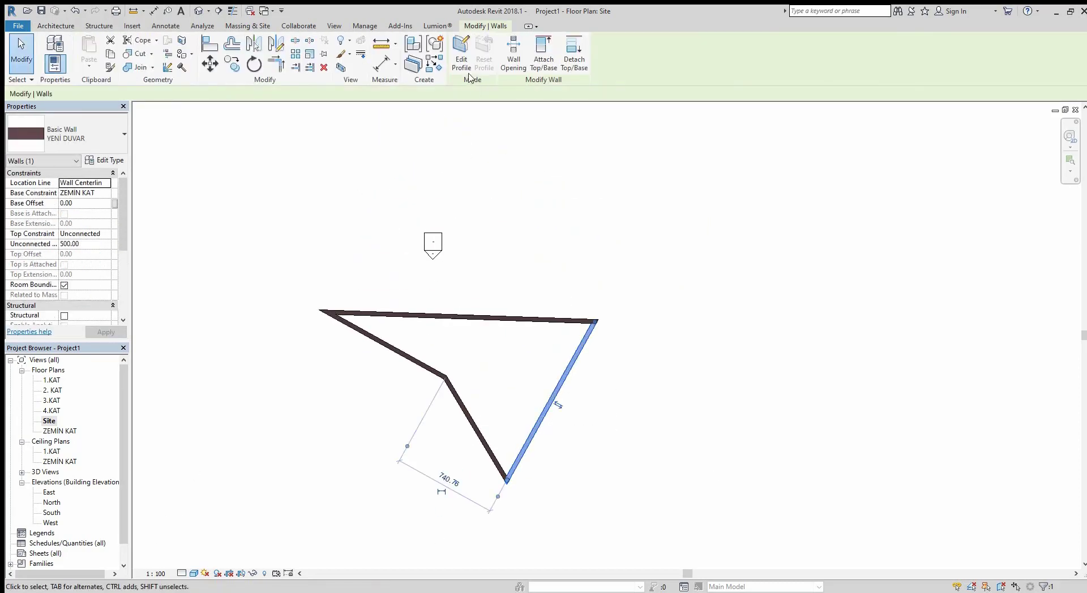
scroll(373, 190, "down", 1)
left_click(548, 253)
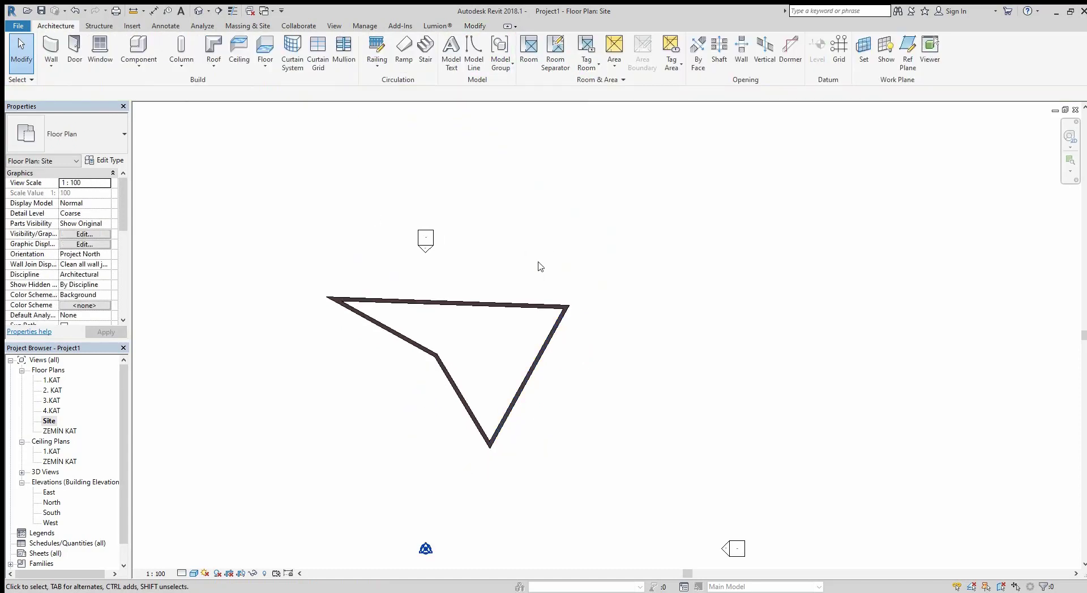
- Sketch a rectangular ceiling boundary enclosing all the walls and give the ceiling a 500 height offset
left_click(237, 48)
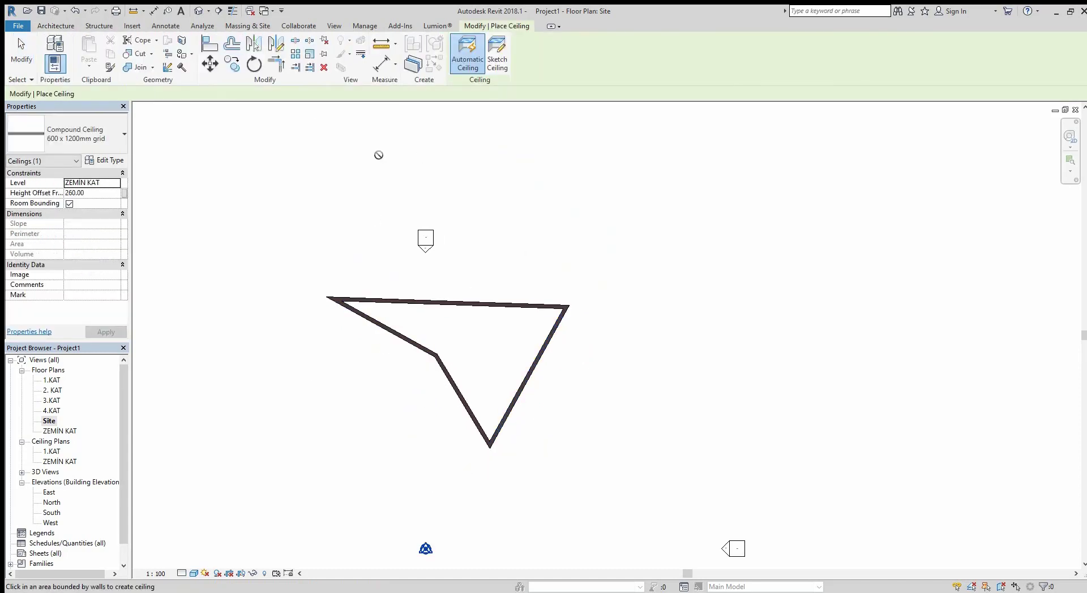
left_click(497, 52)
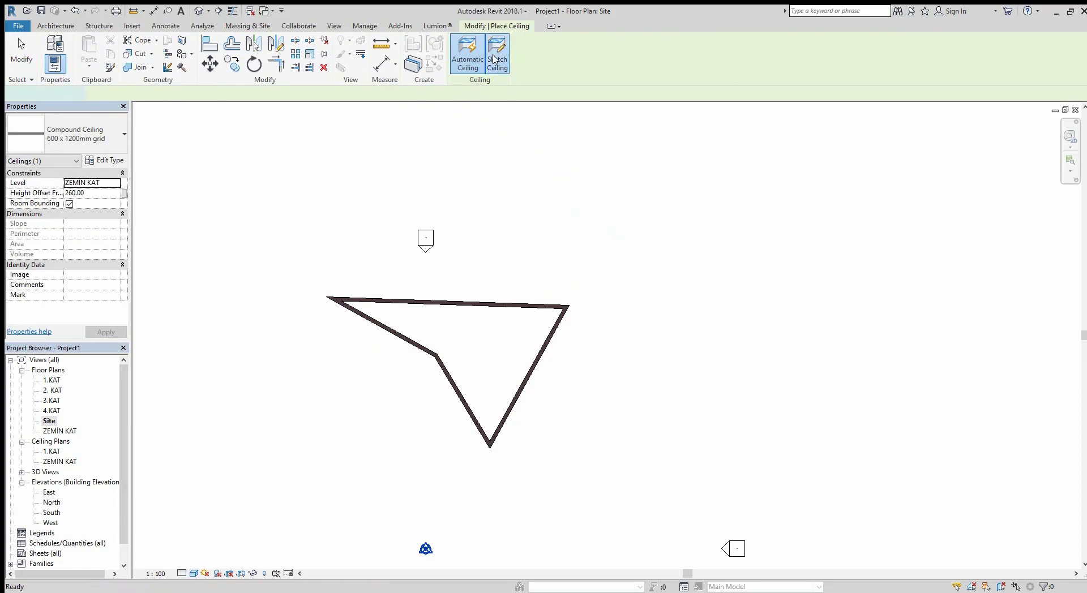
left_click(554, 43)
left_click(277, 259)
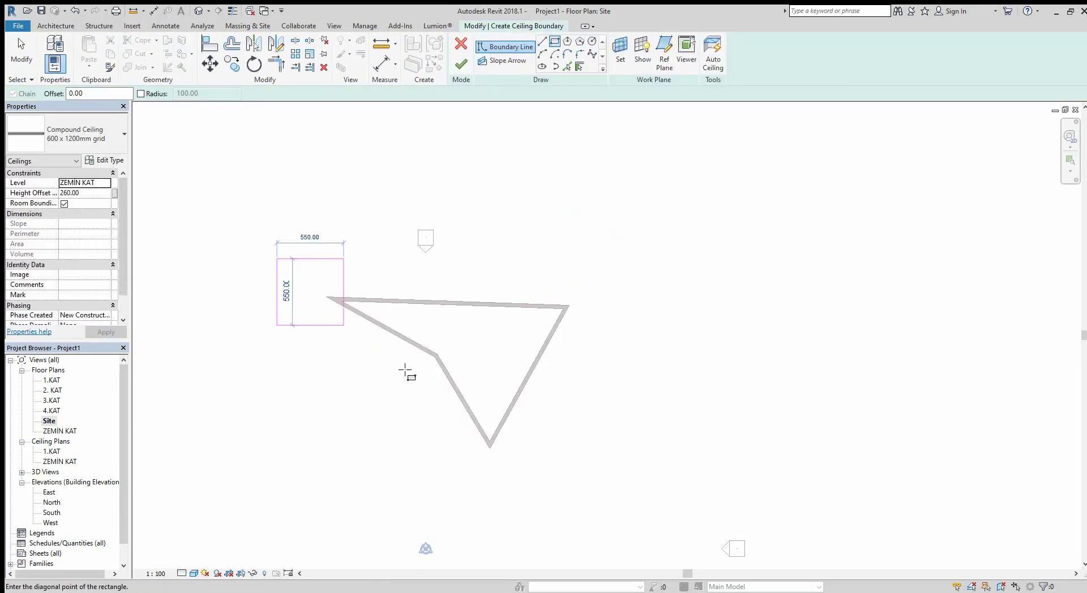
left_click(637, 479)
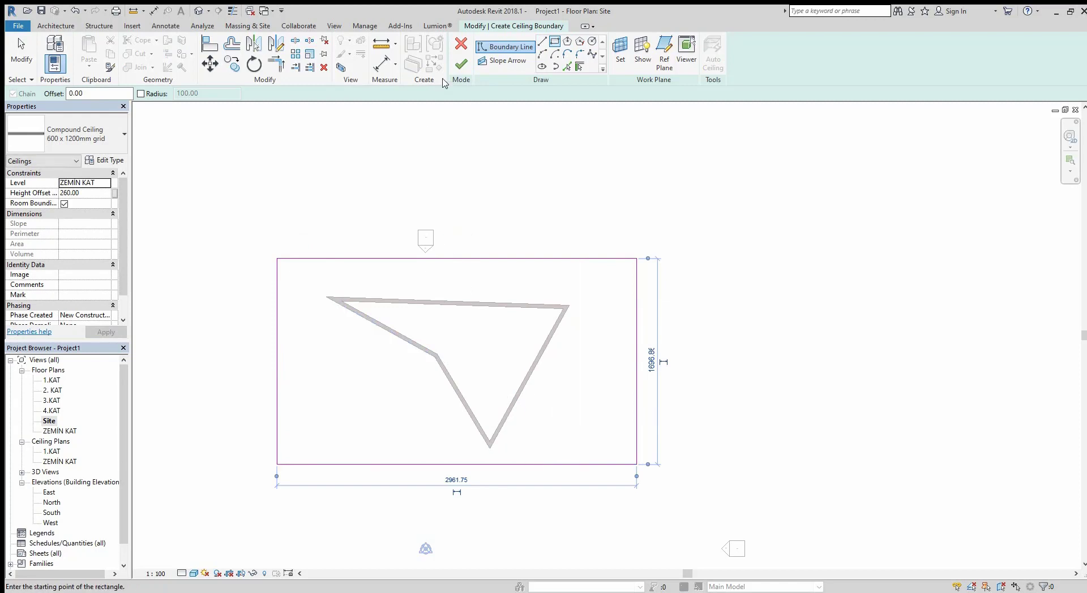
left_click(461, 64)
left_click(92, 195)
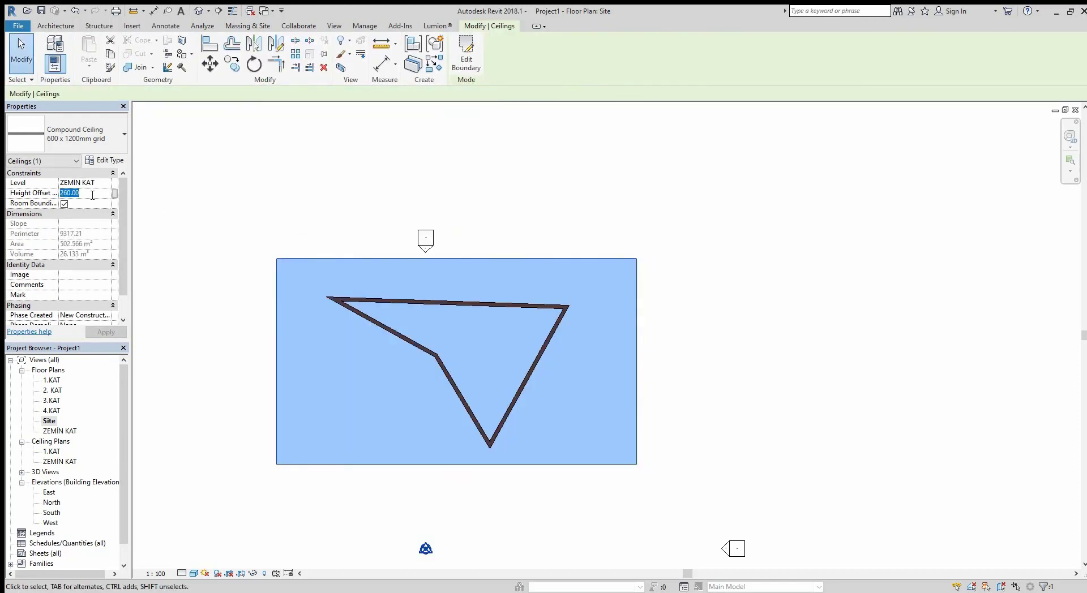
type("500")
key("Return")
- In the default 3D view, orbit the model and set the ceiling's height offset to 200
left_click(199, 11)
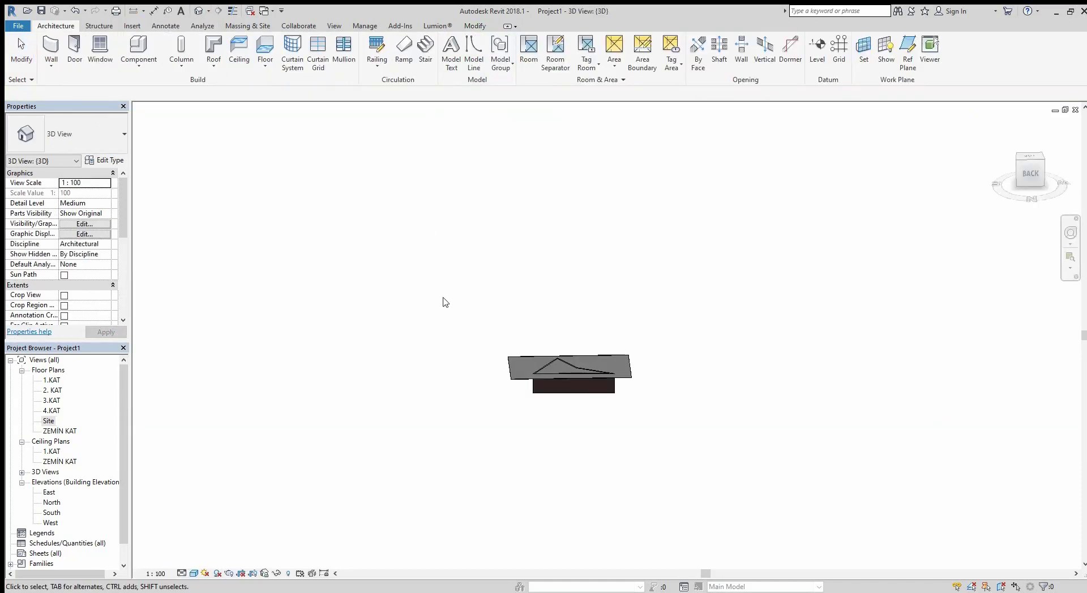
left_click(606, 336)
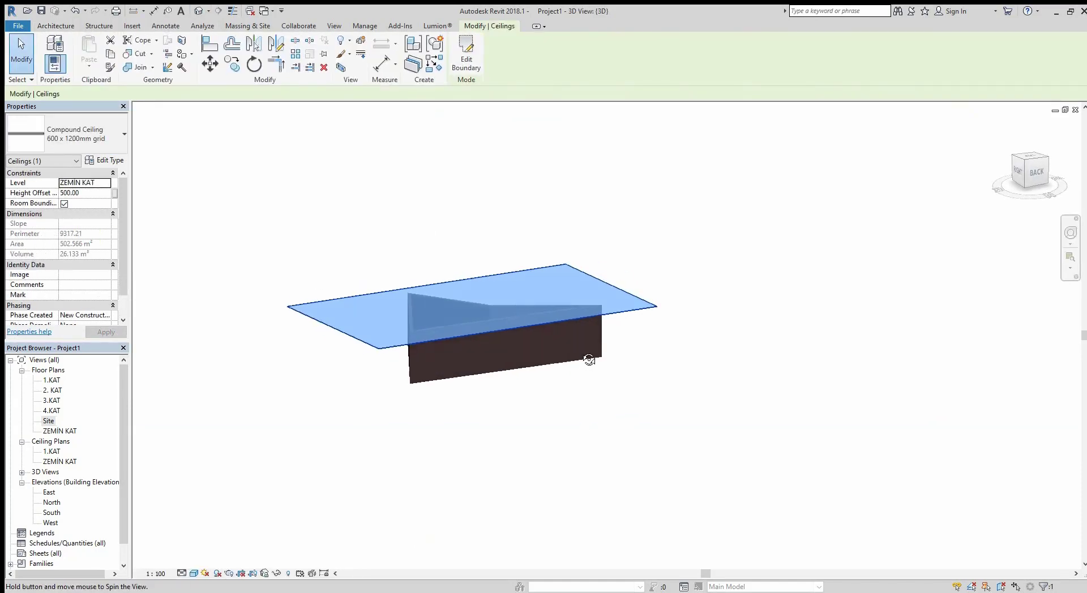
mouse_move(511, 377)
middle_mouse_down("shift")
mouse_move(643, 325)
mouse_move(614, 337)
middle_mouse_up("shift")
left_click(643, 325)
left_click(614, 313)
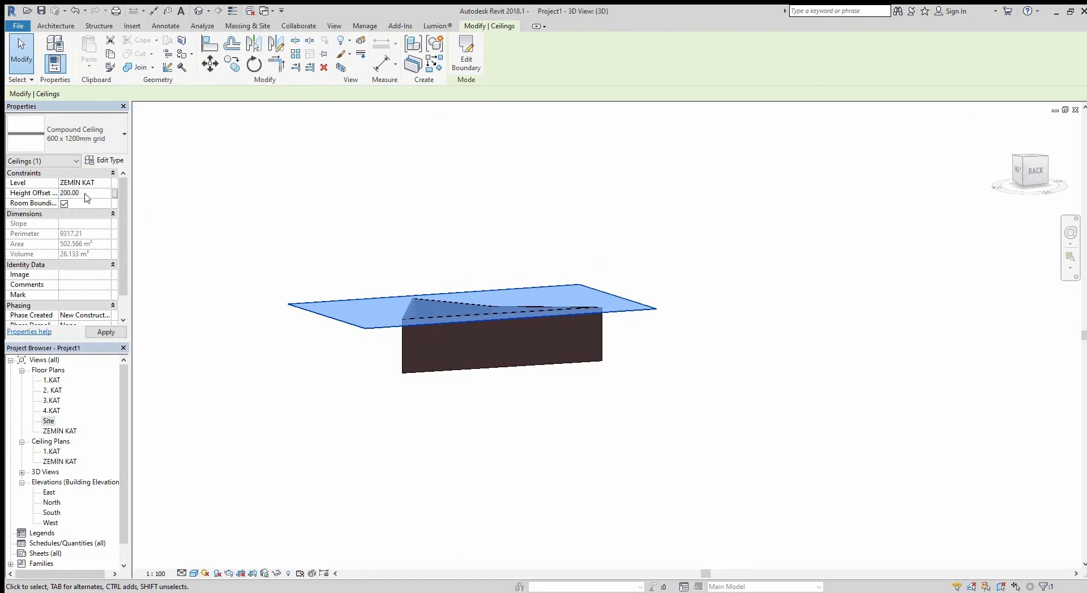
left_click(646, 349)
- Change the ceiling's height offset to 600 and orbit to view it above the walls
left_click(646, 340)
left_click(94, 195)
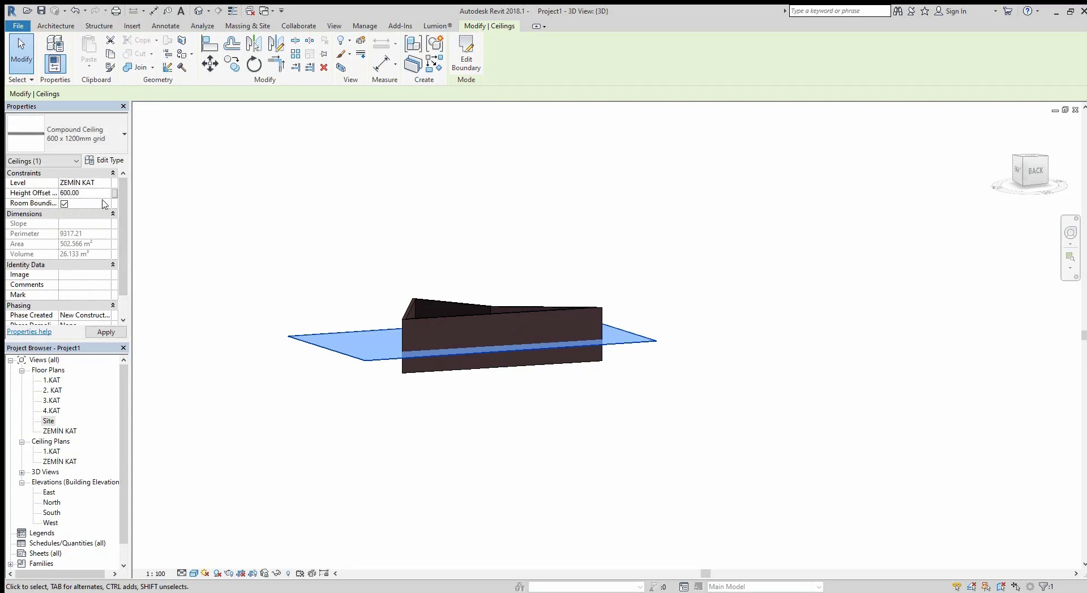
mouse_move(538, 431)
middle_mouse_down("shift")
mouse_move(651, 383)
mouse_move(664, 403)
mouse_move(427, 425)
middle_mouse_up("shift")
left_click(650, 383)
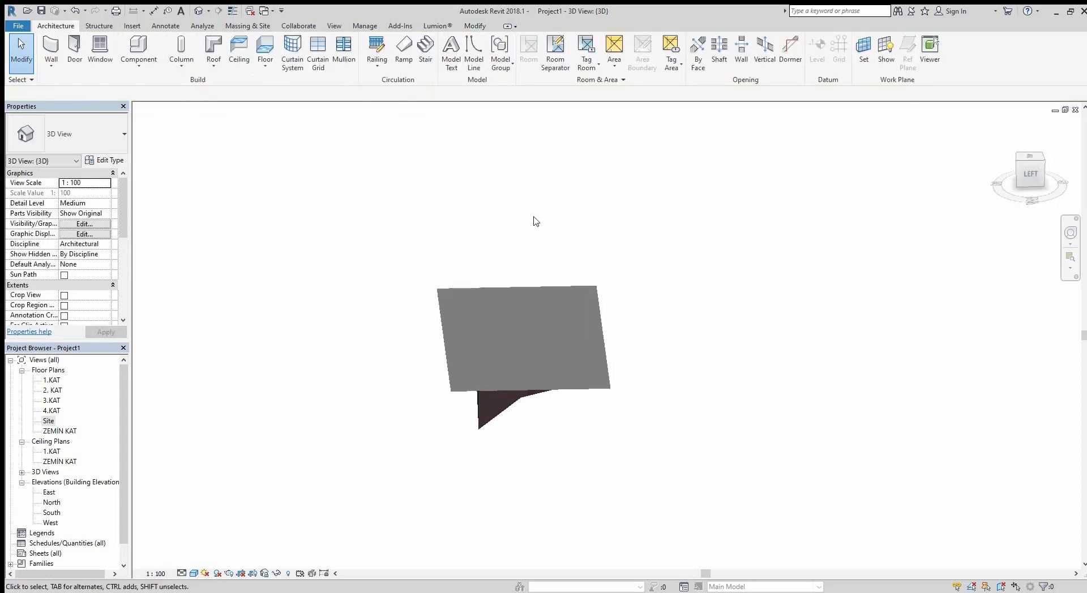
- Delete the rectangular ceiling from the 3D model
scroll(536, 314, "up", 1)
left_click(466, 366)
left_click(562, 467)
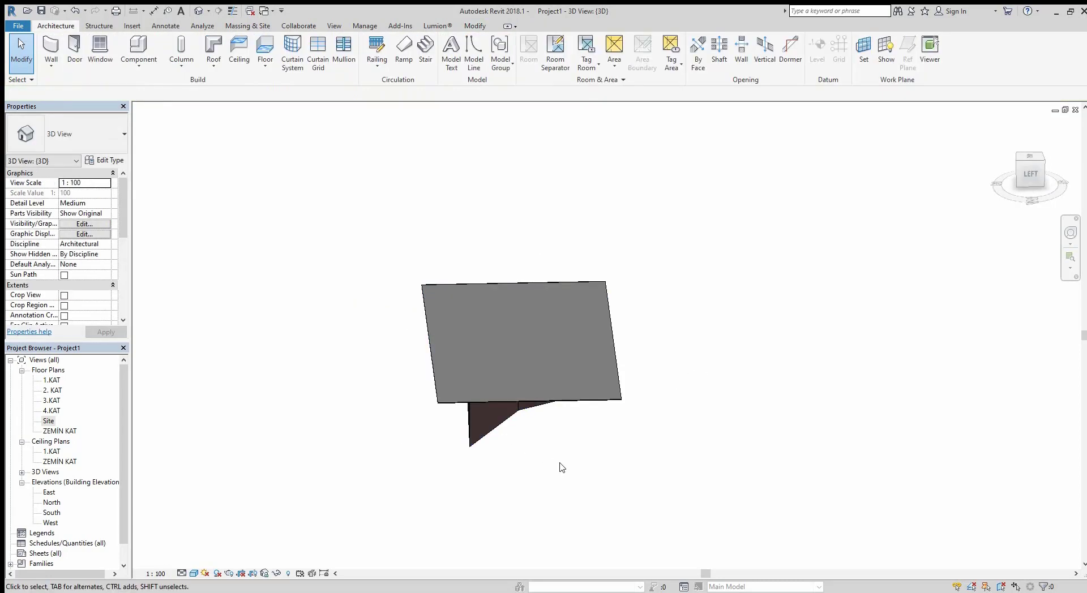
left_click(558, 400)
key("Delete")
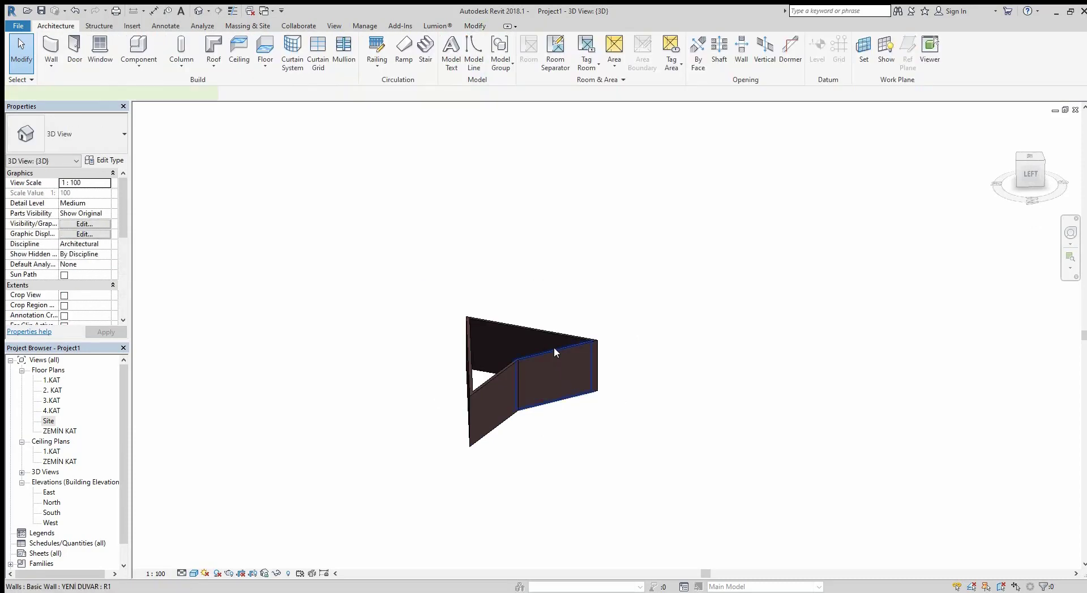
- Delete the remaining enclosure walls one by one
left_click(498, 372)
key("Delete")
left_click(493, 408)
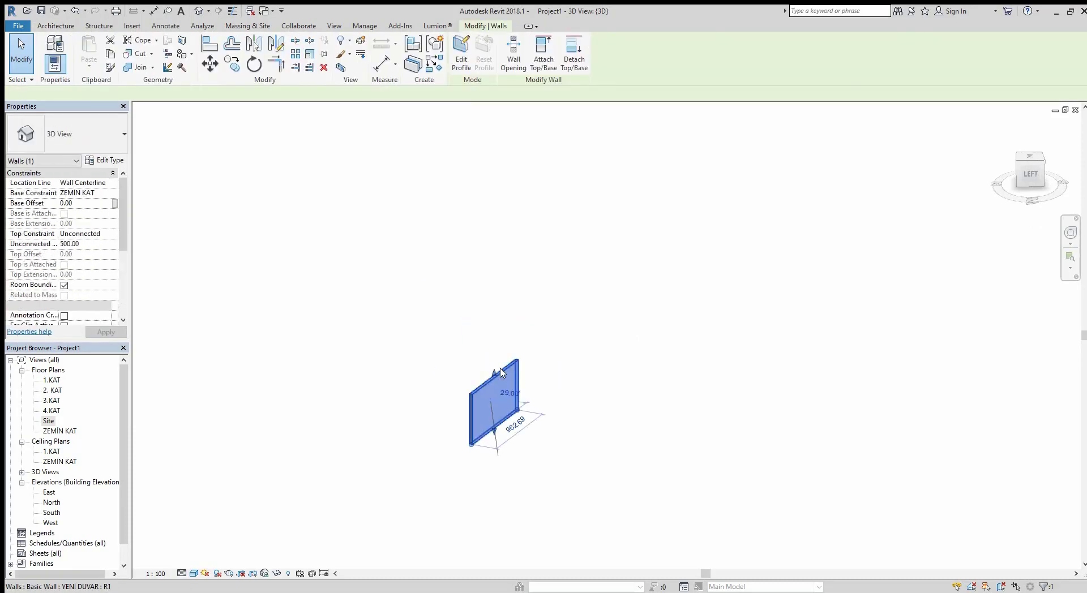
key("Delete")
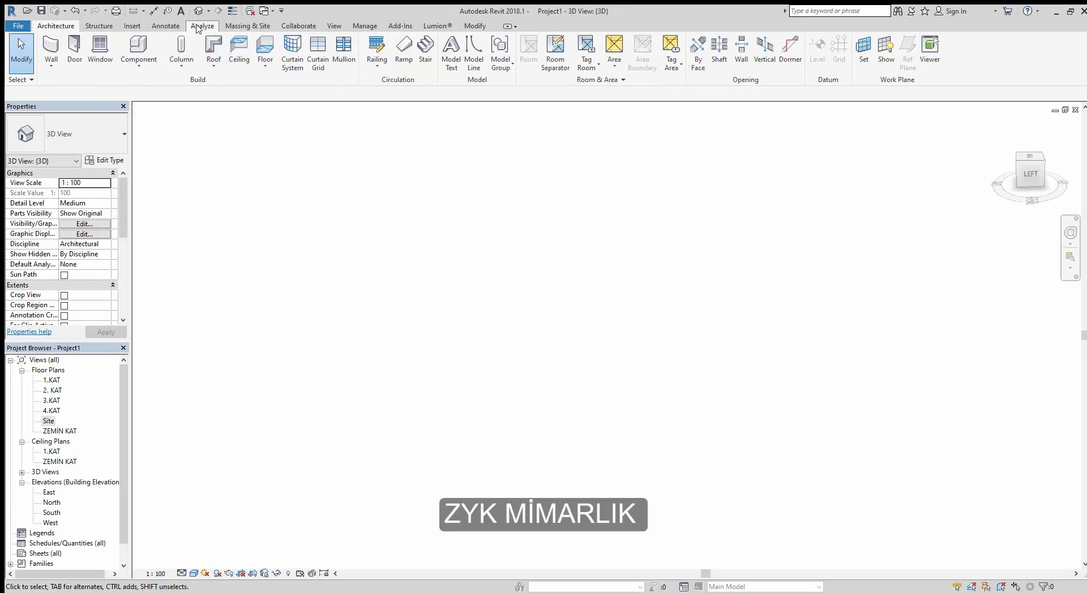
left_click(91, 26)
left_click(132, 25)
left_click(165, 26)
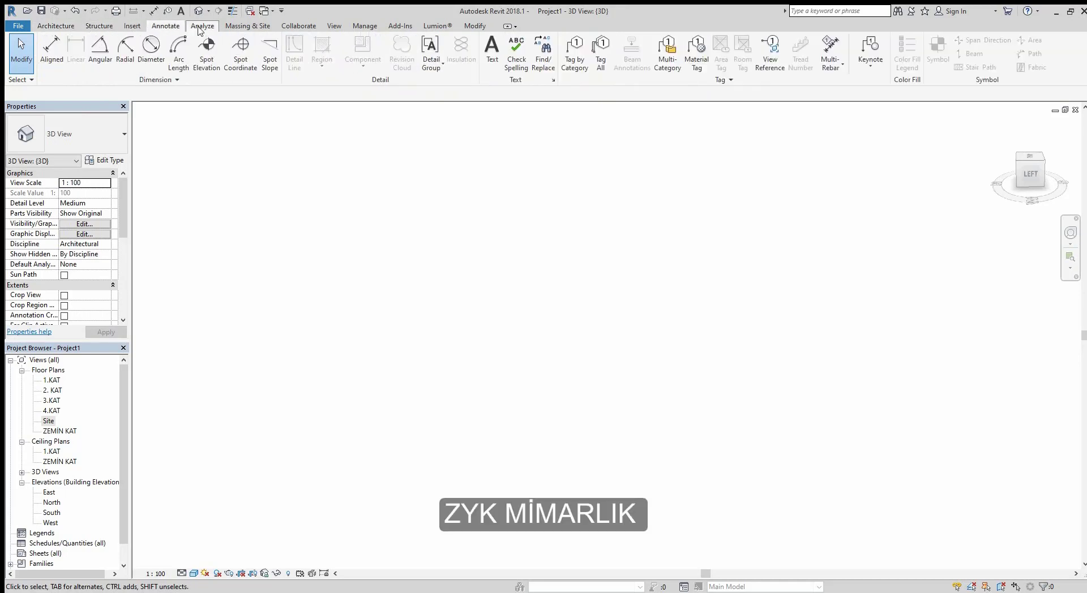
left_click(203, 25)
left_click(247, 25)
left_click(298, 25)
left_click(368, 26)
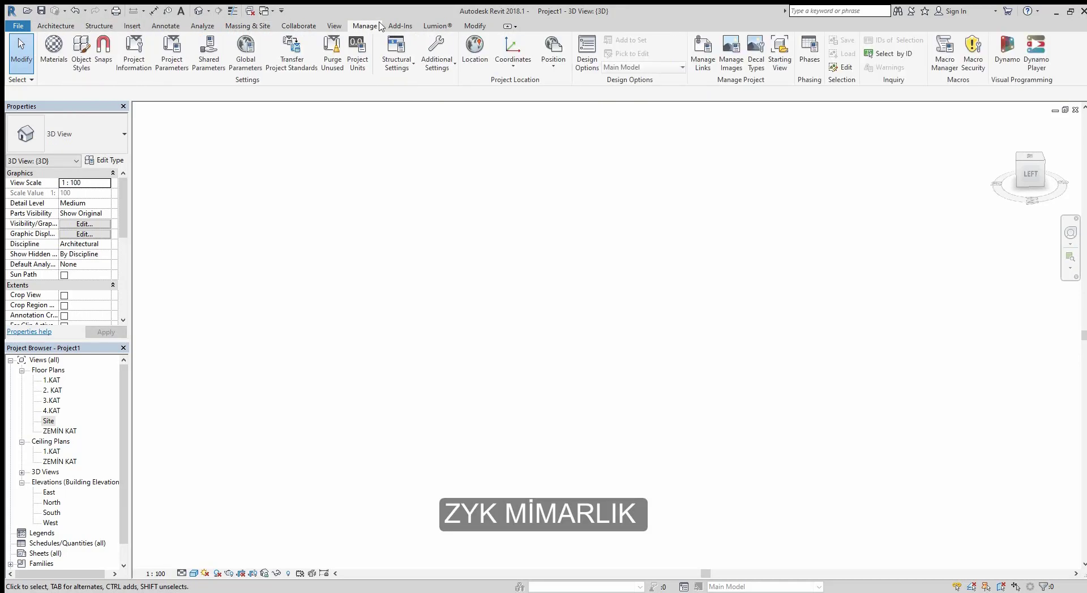
left_click(437, 26)
left_click(474, 28)
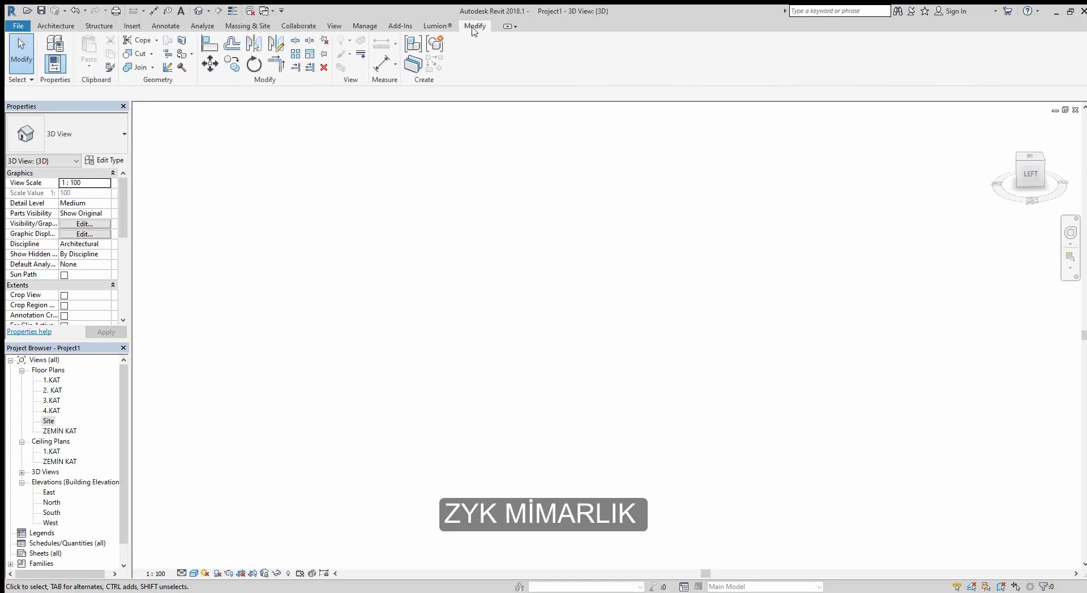
left_click(51, 26)
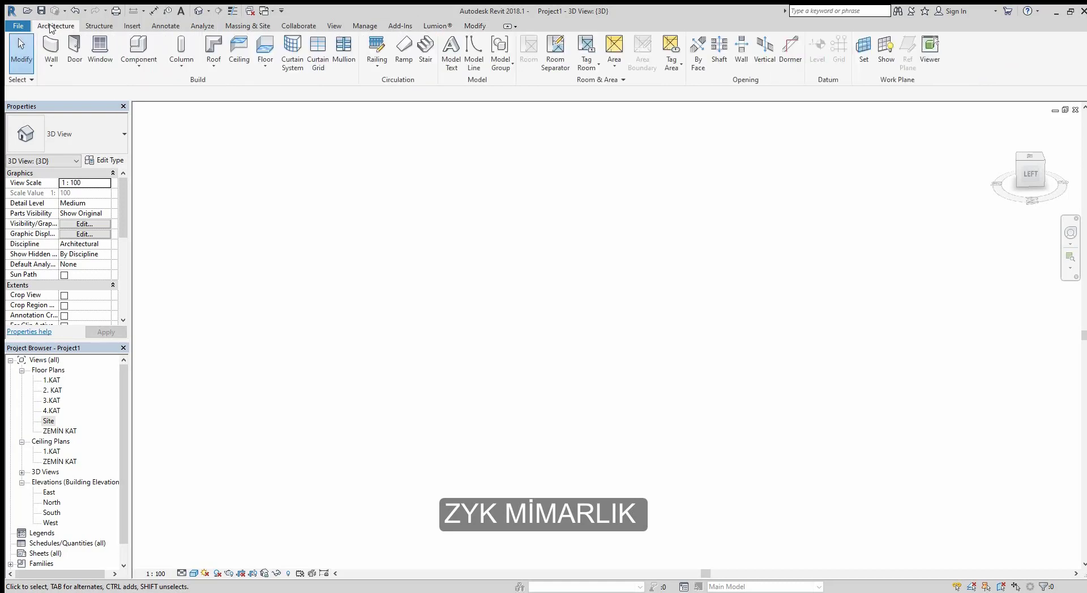